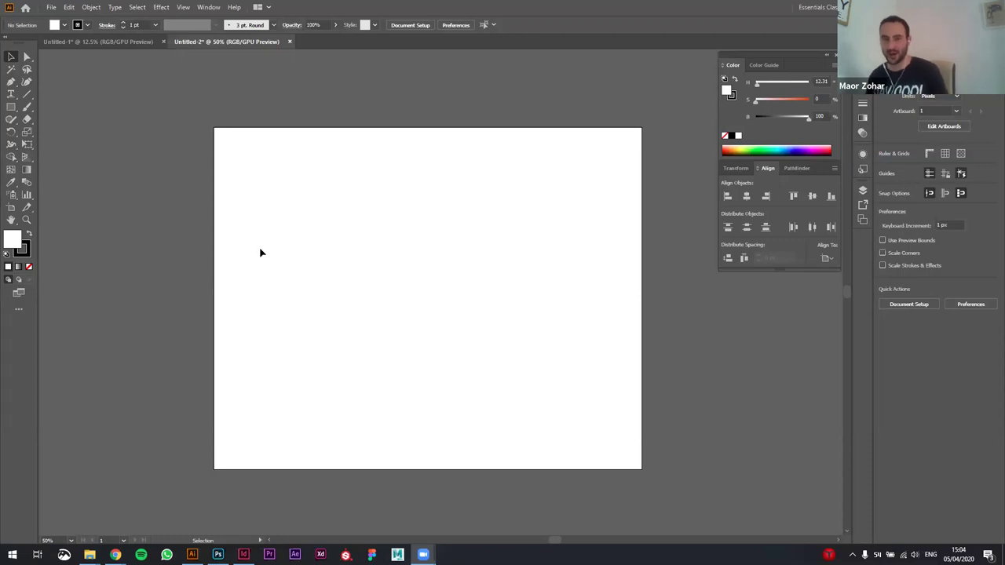
pyautogui.click(459, 326)
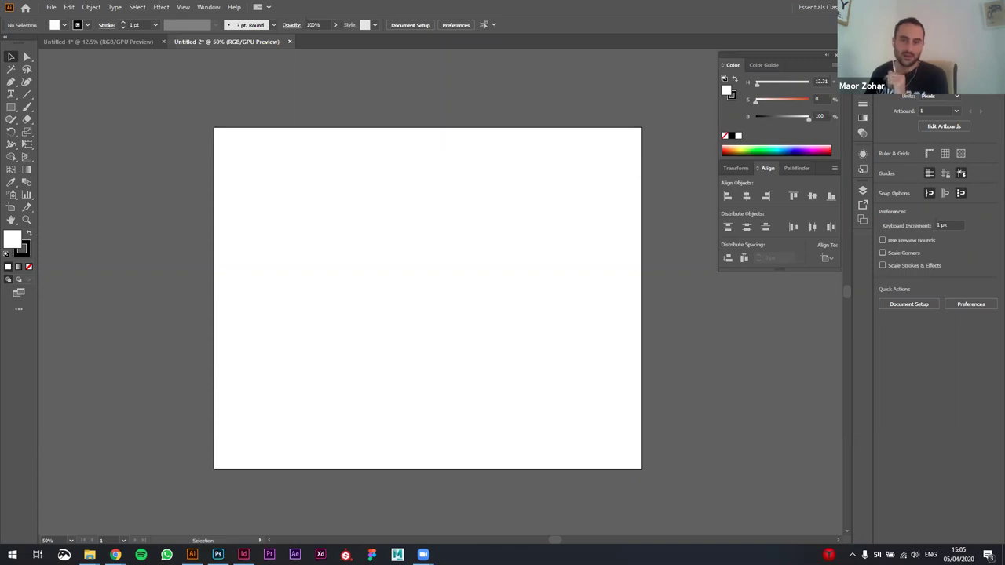
pyautogui.click(363, 267)
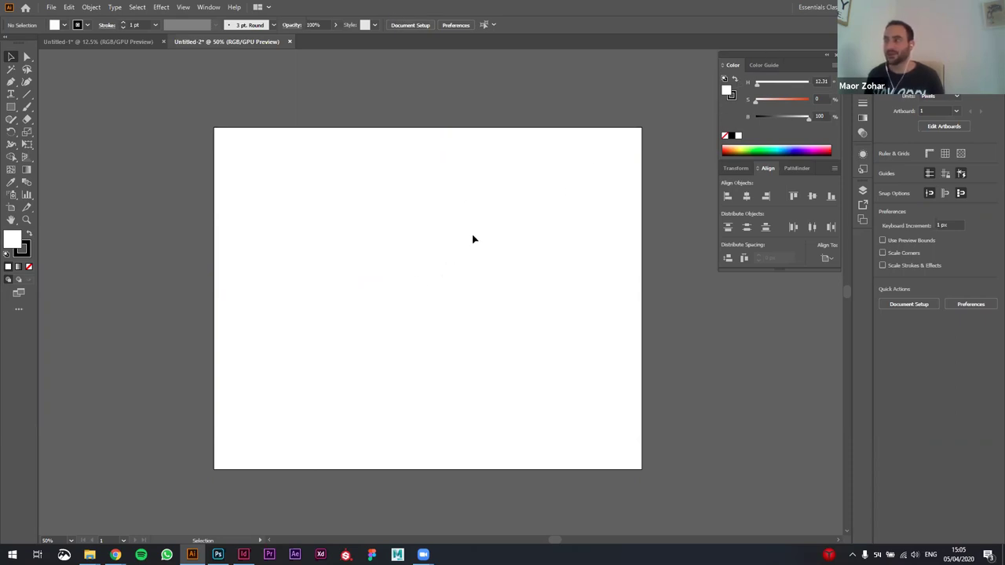
pyautogui.scroll(1, 474, 243)
pyautogui.moveTo(468, 251); pyautogui.dragTo(433, 231)
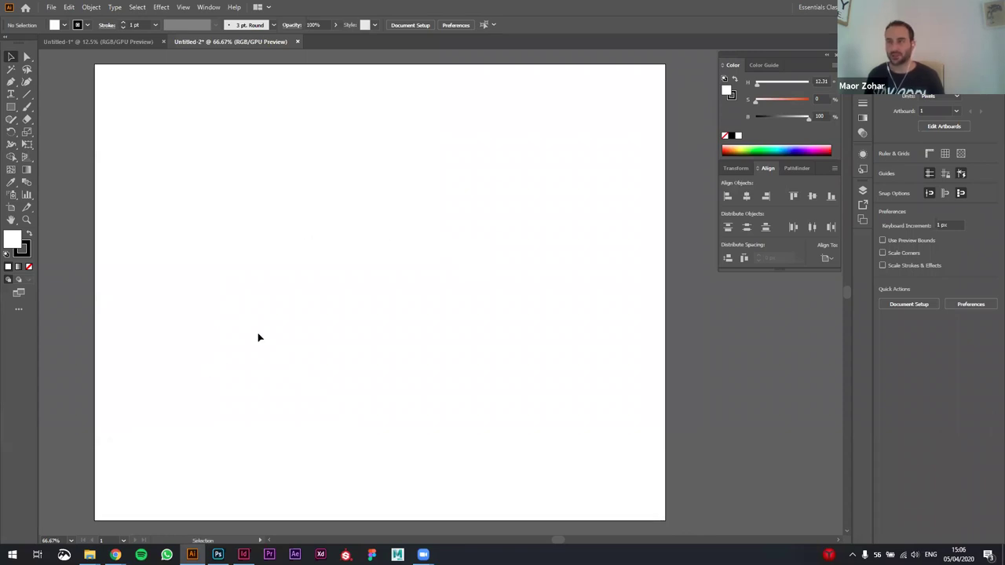
pyautogui.press('space')
pyautogui.moveTo(260, 303); pyautogui.dragTo(233, 291)
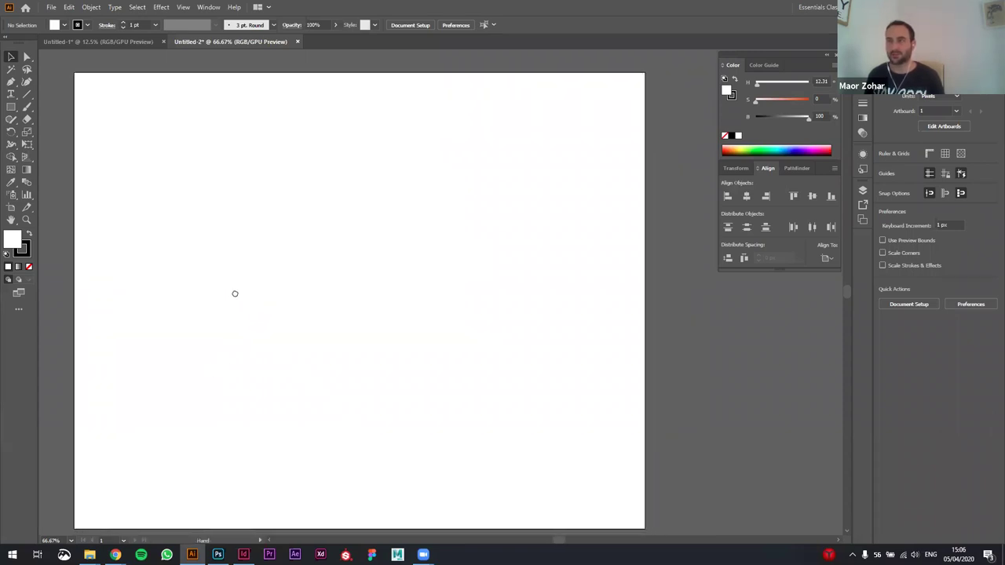
pyautogui.moveTo(432, 361); pyautogui.dragTo(429, 359)
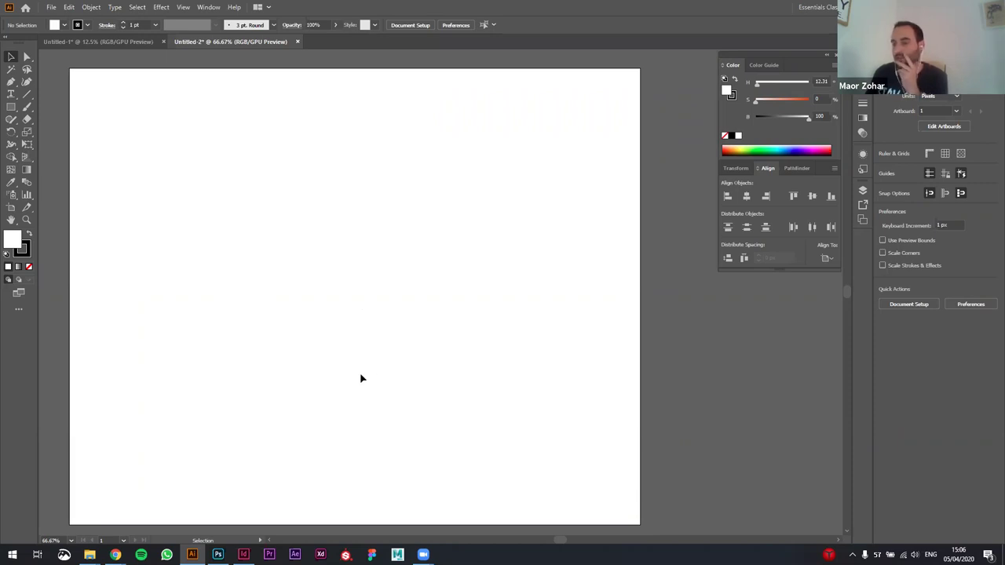
# - Place the potted-plant photo (the-honest-company…unsplash.jpg) from the Example Photos folder into the blank document
pyautogui.moveTo(90, 555)
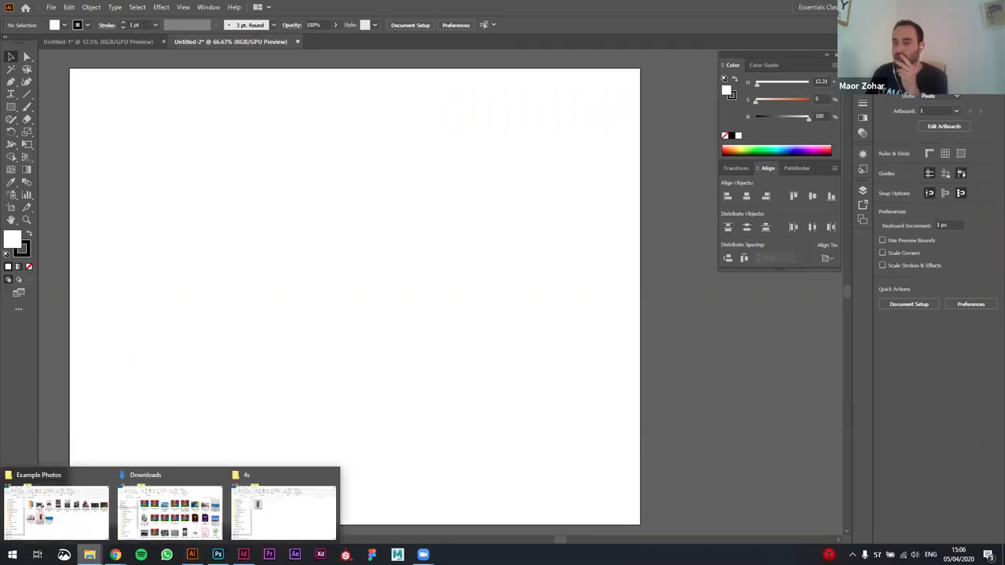
pyautogui.click(75, 514)
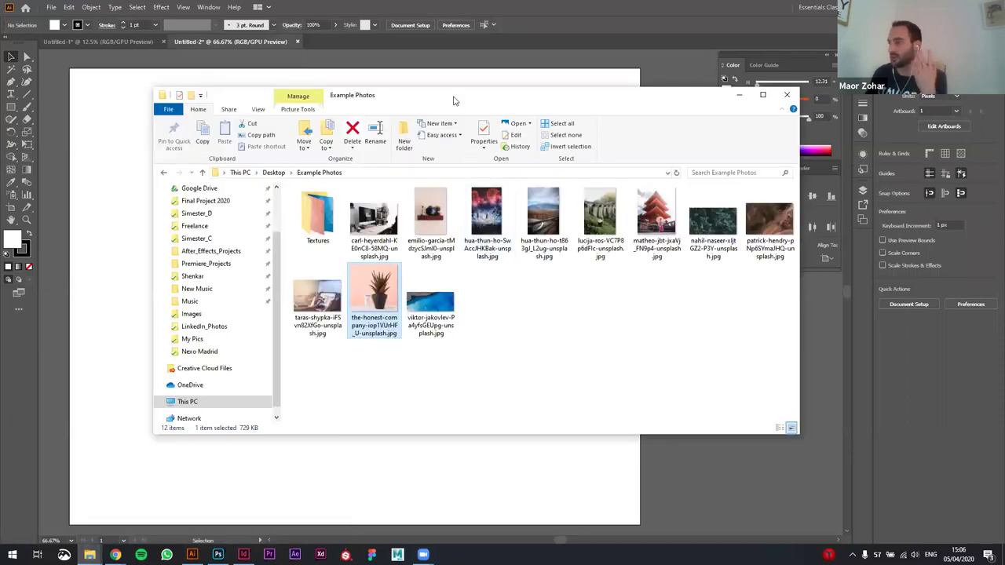
pyautogui.moveTo(453, 100); pyautogui.dragTo(510, 163)
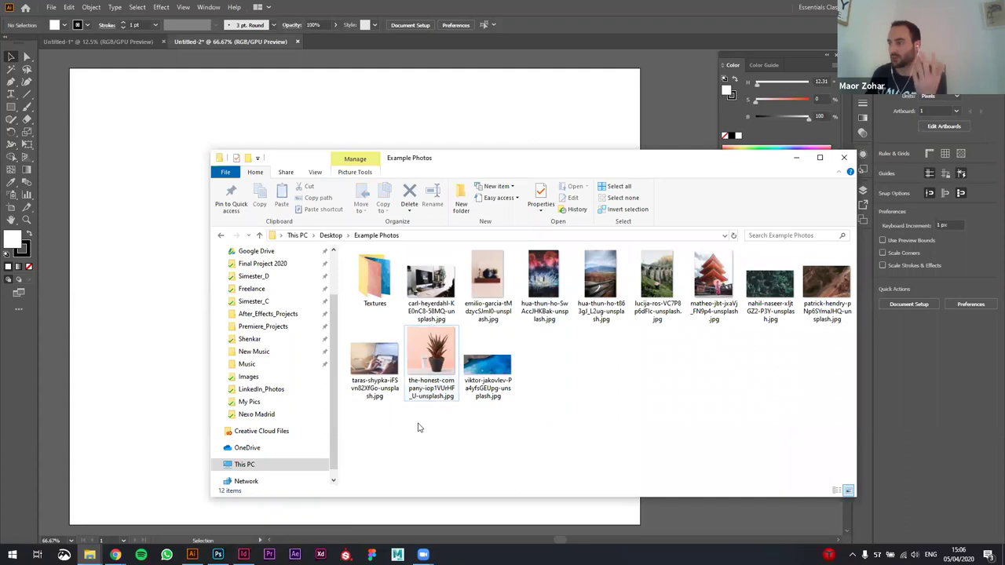
pyautogui.moveTo(435, 365); pyautogui.dragTo(154, 242)
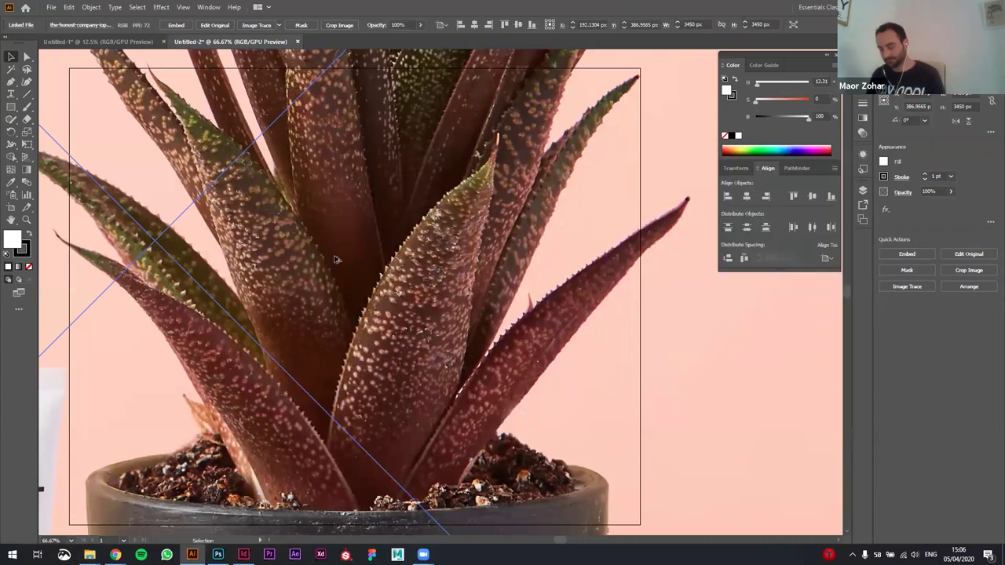
# - Scale the placed photo down proportionally to about 784 px square, centred on the artboard, and deselect it
pyautogui.scroll(-5, 337, 263)
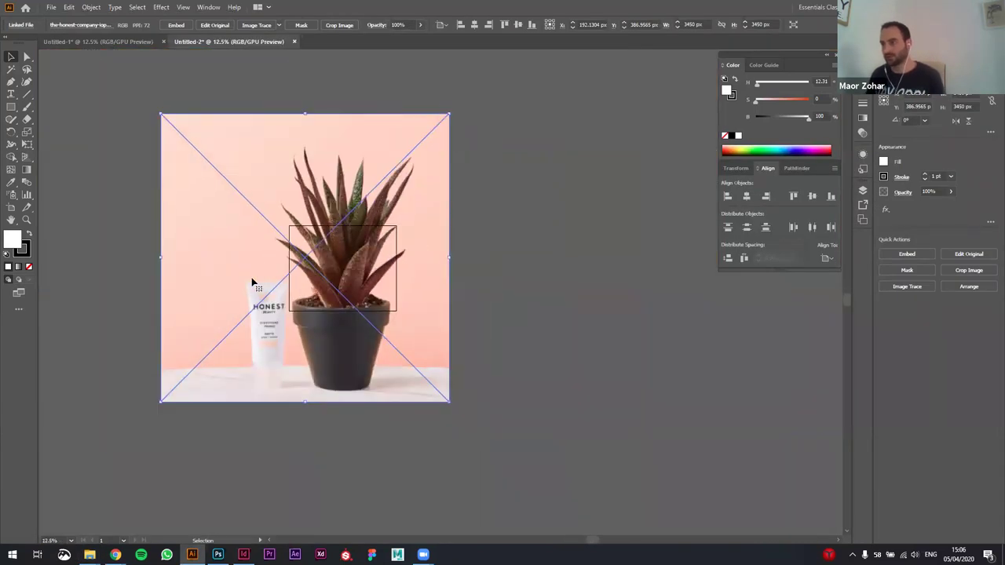
pyautogui.moveTo(247, 266); pyautogui.dragTo(268, 272)
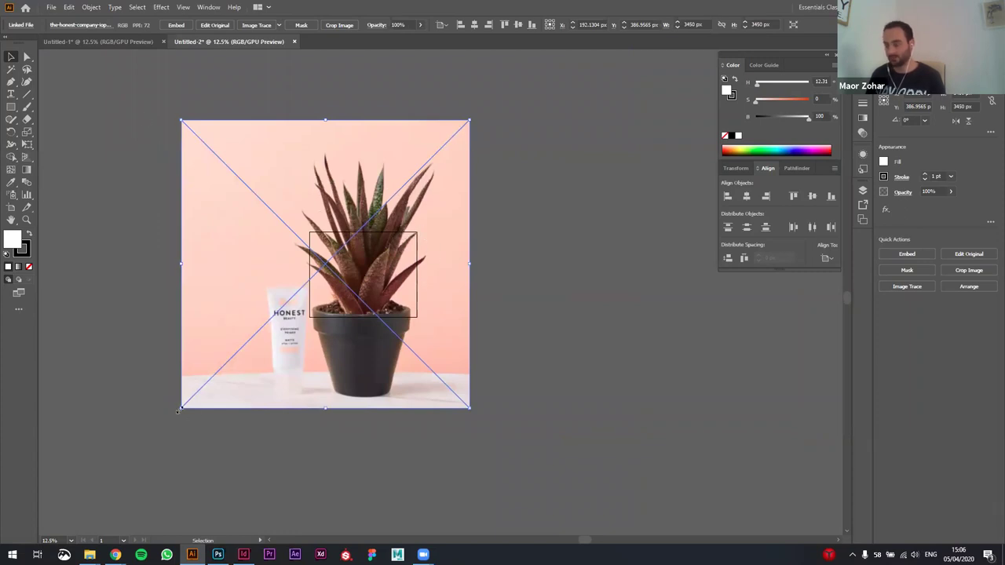
pyautogui.moveTo(180, 409); pyautogui.dragTo(364, 295)
pyautogui.scroll(3, 364, 295)
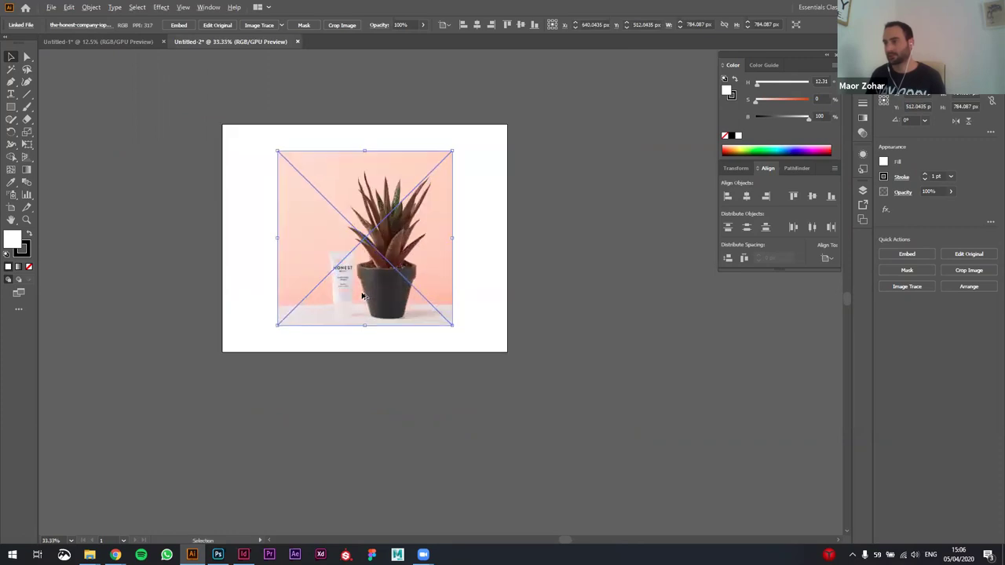
pyautogui.scroll(2, 363, 295)
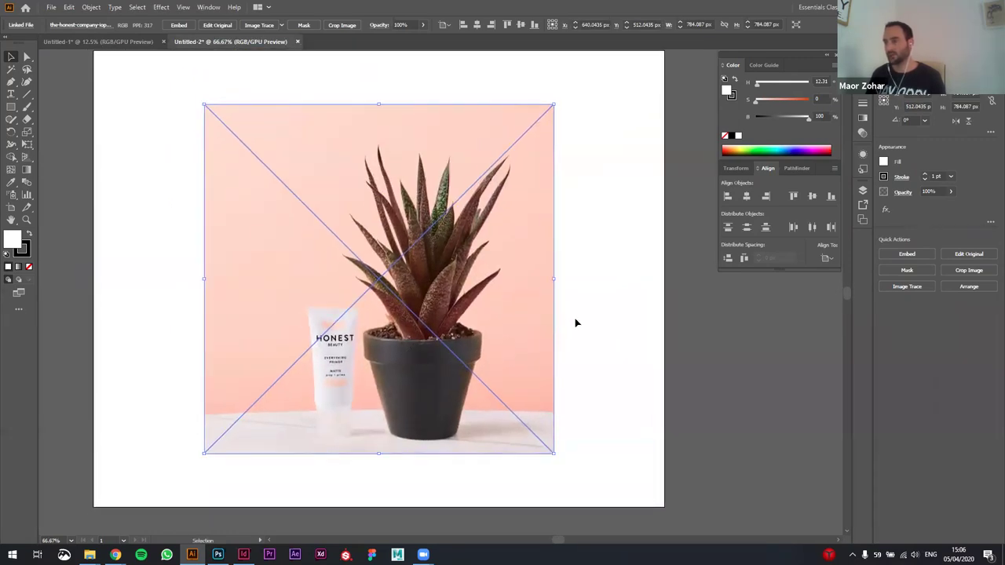
pyautogui.click(616, 307)
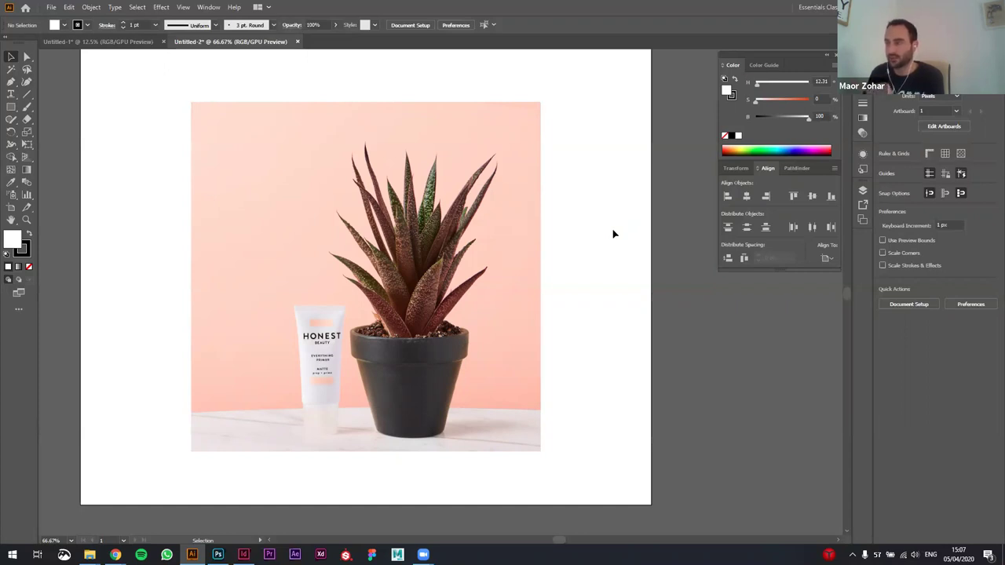
pyautogui.click(518, 215)
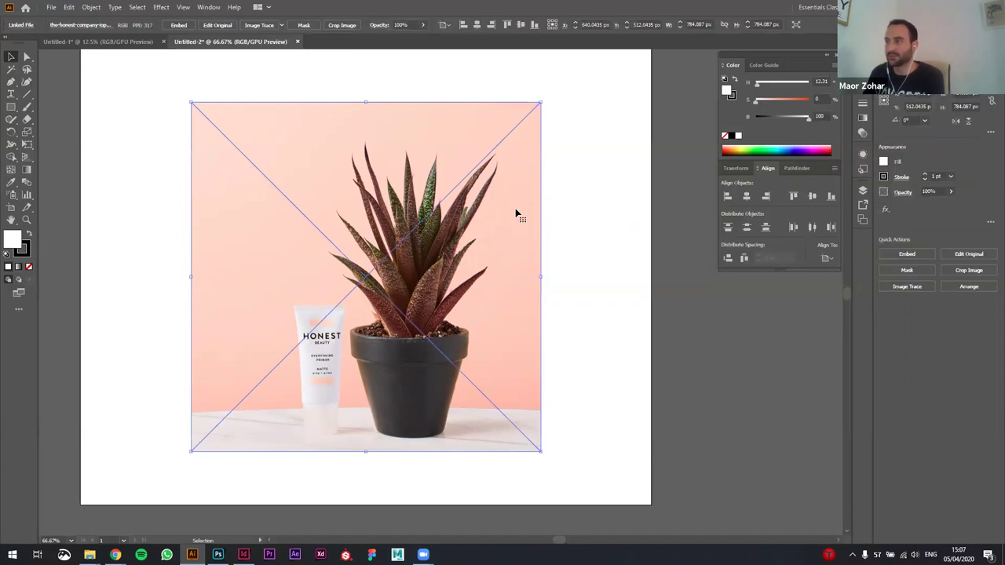
pyautogui.click(82, 128)
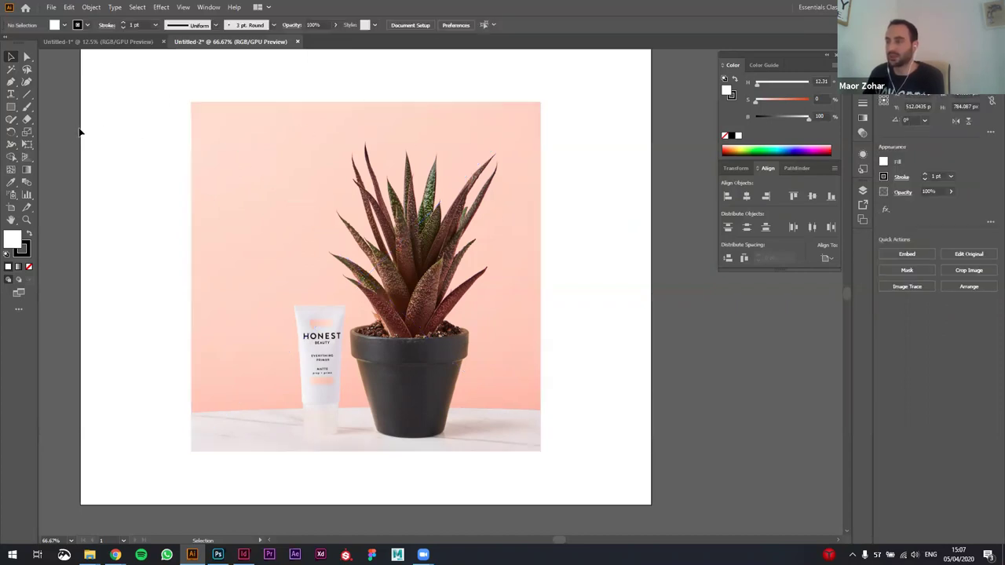
pyautogui.click(525, 227)
pyautogui.click(562, 295)
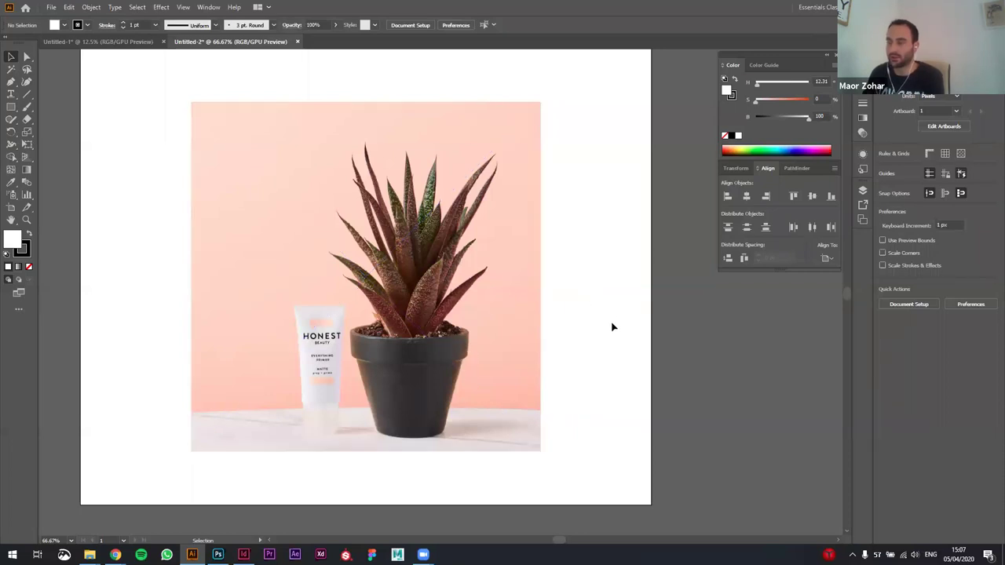
# - Image-trace the plant photo with the 6 Colors preset
pyautogui.click(516, 276)
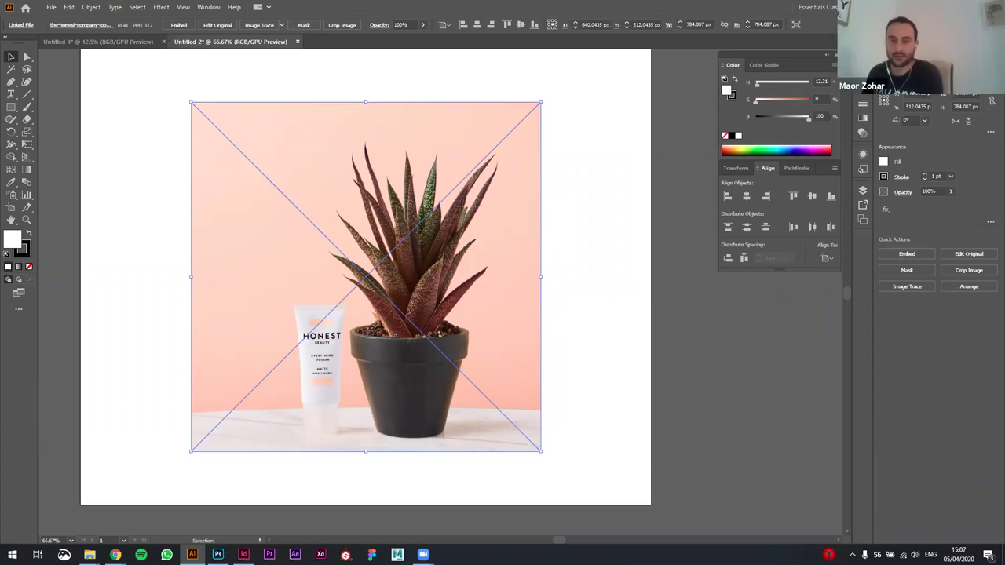
pyautogui.click(283, 28)
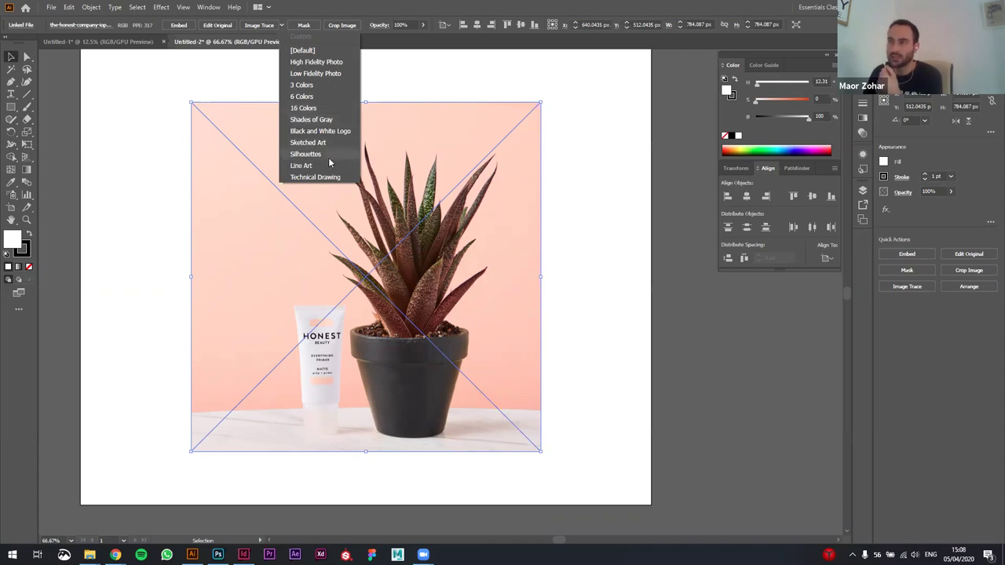
pyautogui.click(322, 97)
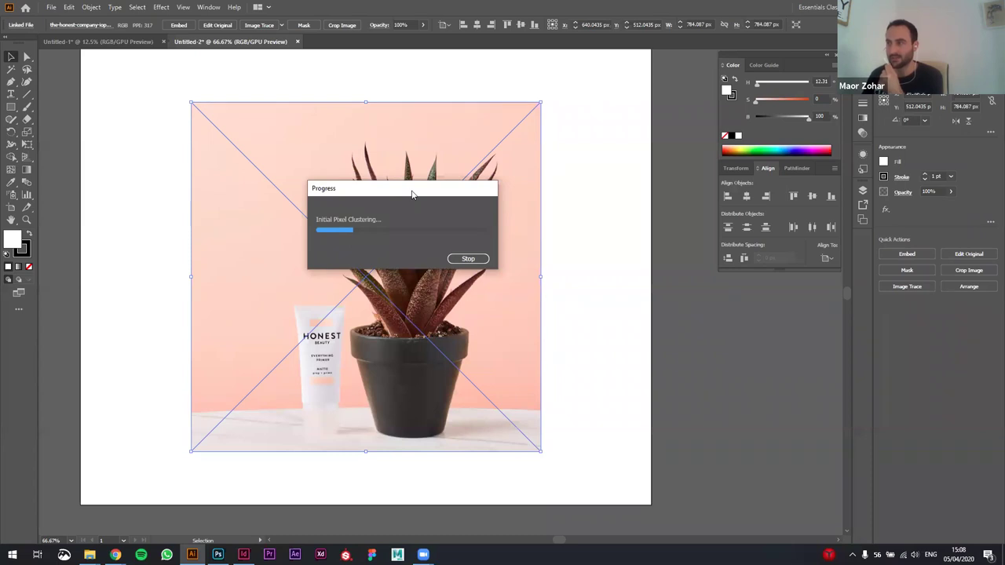
pyautogui.moveTo(412, 193); pyautogui.dragTo(593, 124)
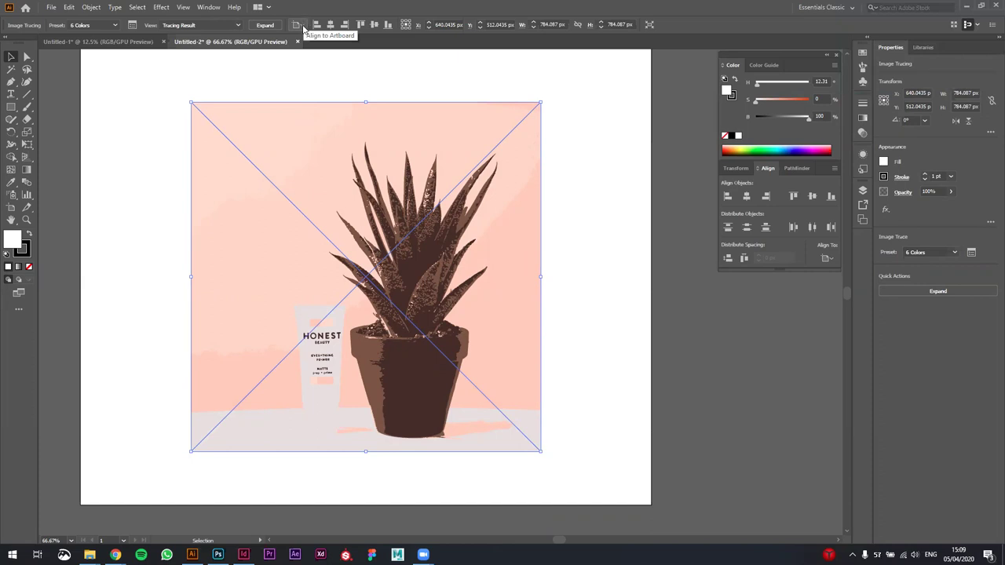
pyautogui.click(237, 25)
pyautogui.click(238, 25)
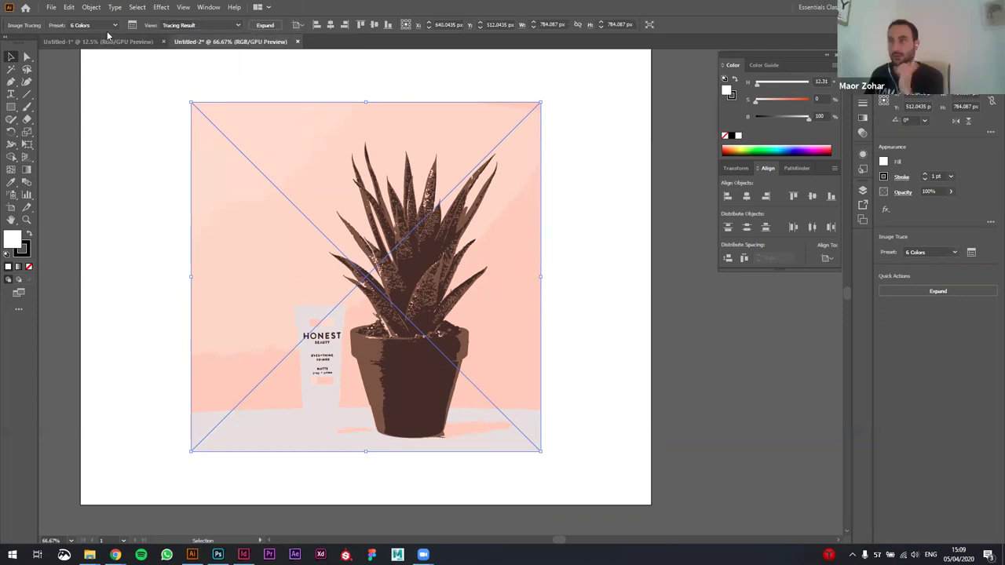
pyautogui.click(113, 25)
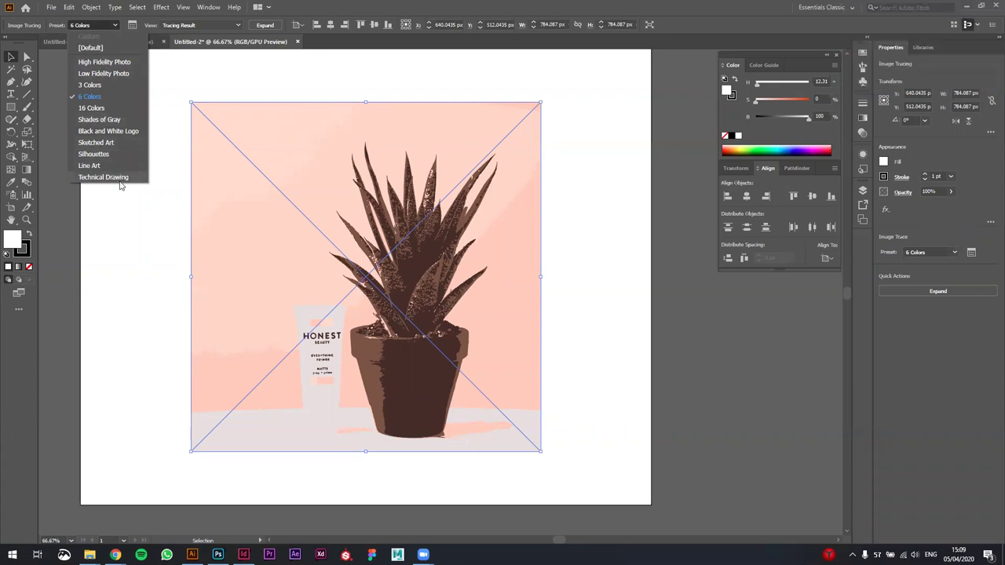
pyautogui.click(234, 27)
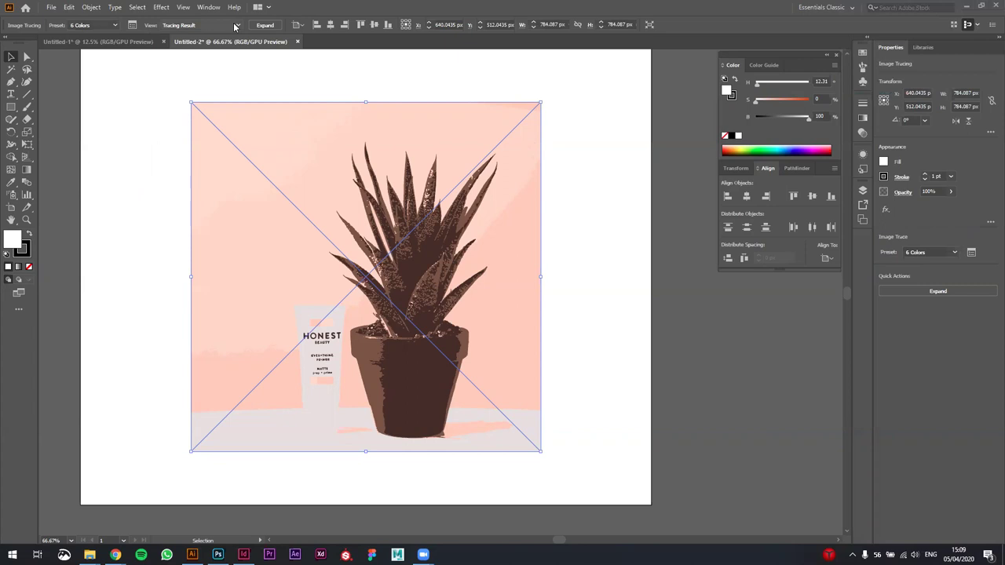
pyautogui.click(237, 27)
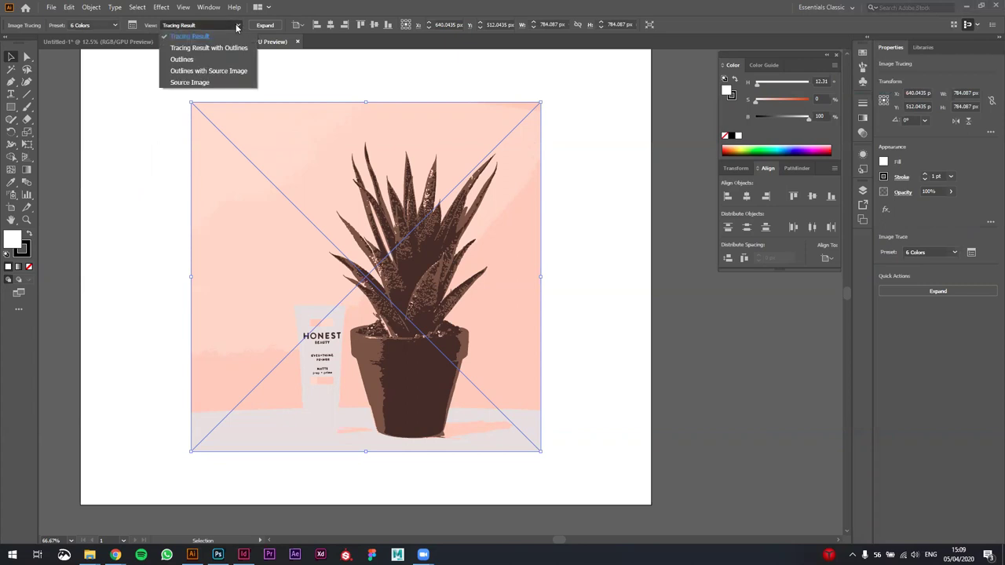
# - Show the detailed Image Trace settings and position them clear of the artwork, beneath the alignment controls
pyautogui.click(132, 27)
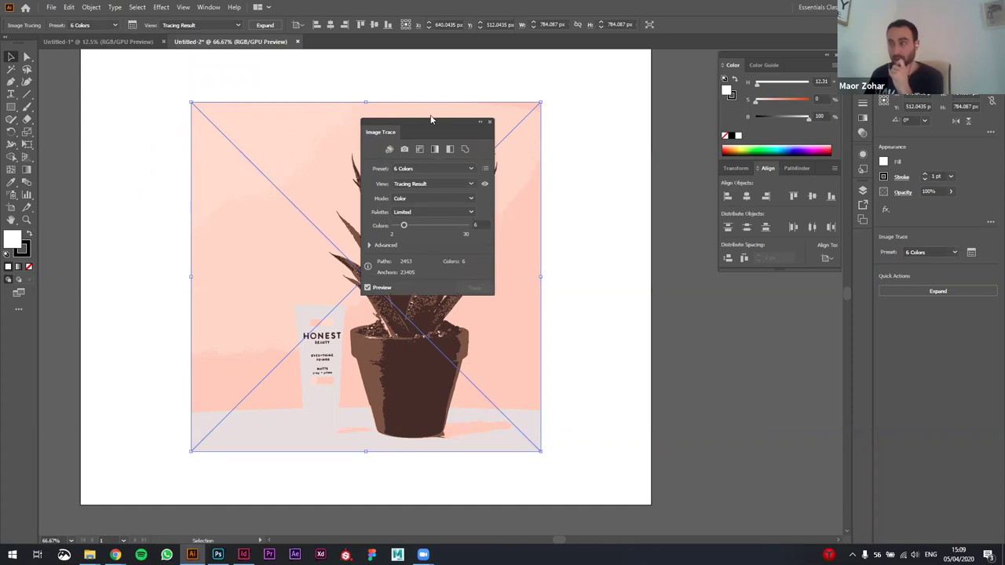
pyautogui.moveTo(431, 124); pyautogui.dragTo(633, 118)
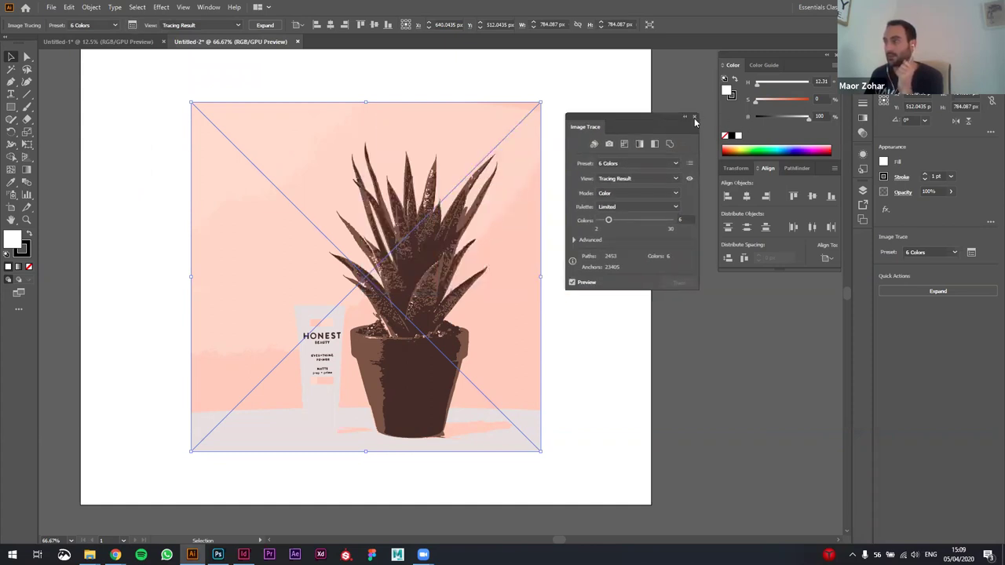
pyautogui.moveTo(670, 115)
pyautogui.mouseDown()
pyautogui.moveTo(665, 139)
pyautogui.moveTo(731, 278)
pyautogui.mouseUp()
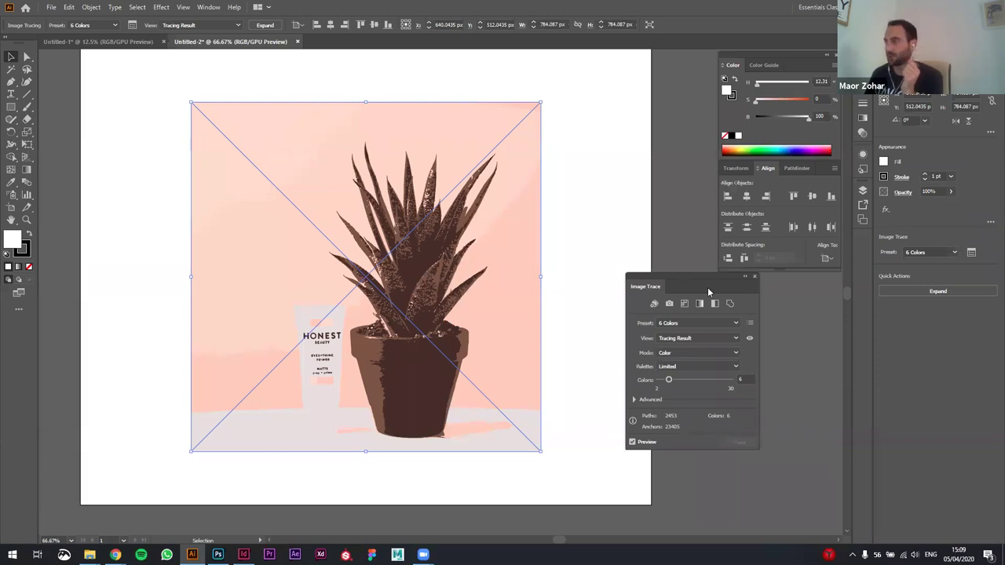
pyautogui.moveTo(708, 289); pyautogui.dragTo(790, 298)
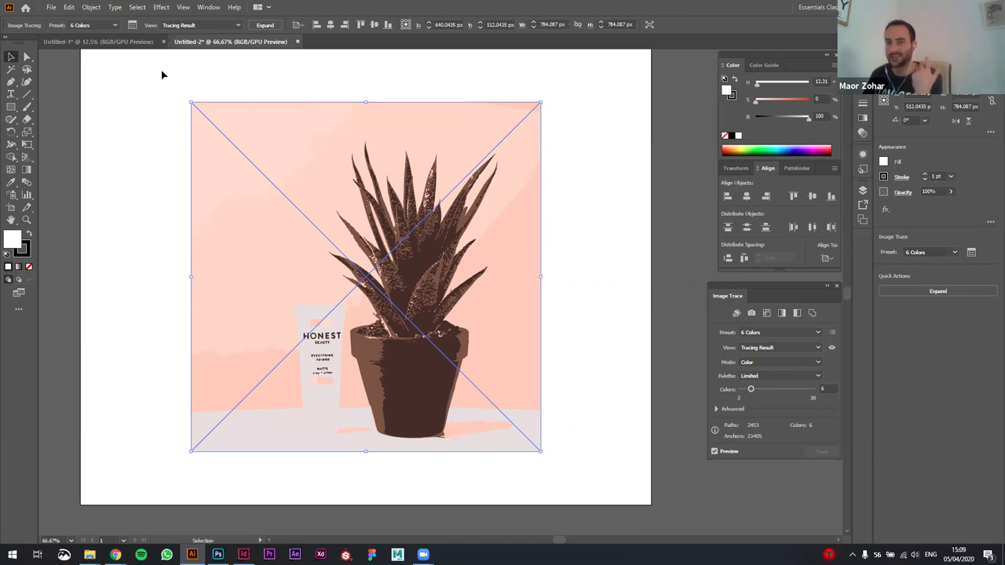
pyautogui.click(101, 25)
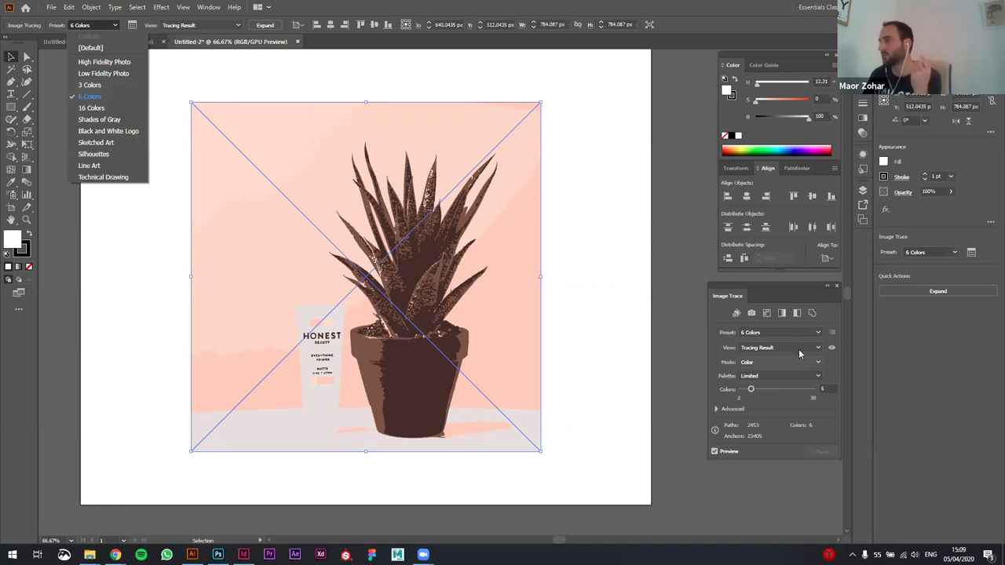
pyautogui.click(777, 283)
pyautogui.moveTo(773, 283); pyautogui.dragTo(770, 278)
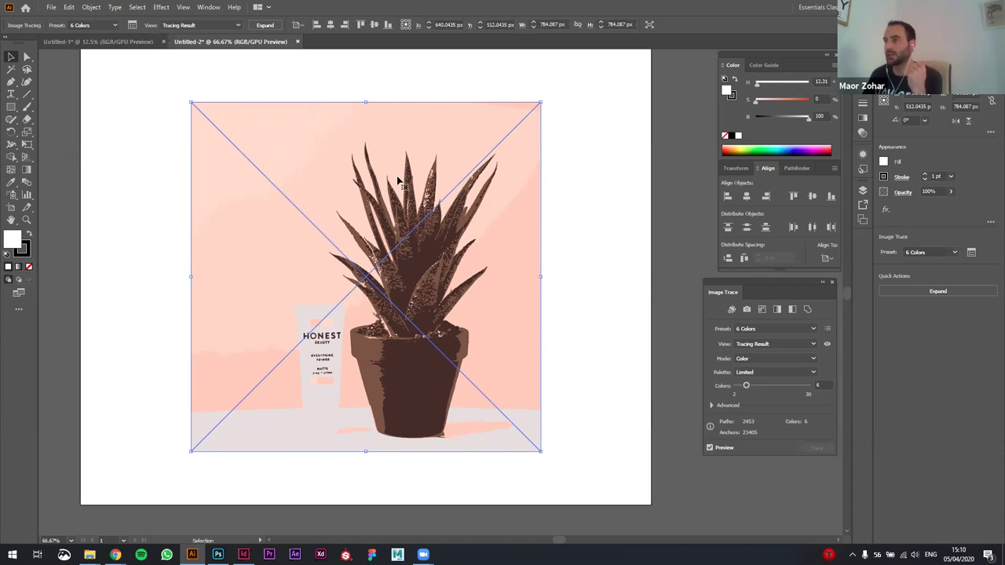
# - Expand the traced plant image into editable vector paths and inspect the resulting outlines up close
pyautogui.click(270, 25)
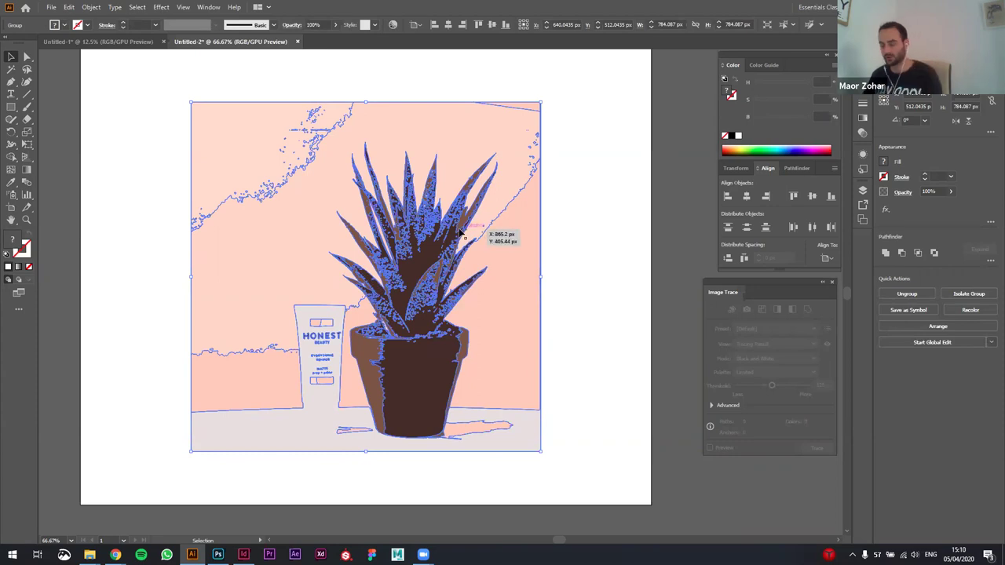
pyautogui.scroll(3, 415, 227)
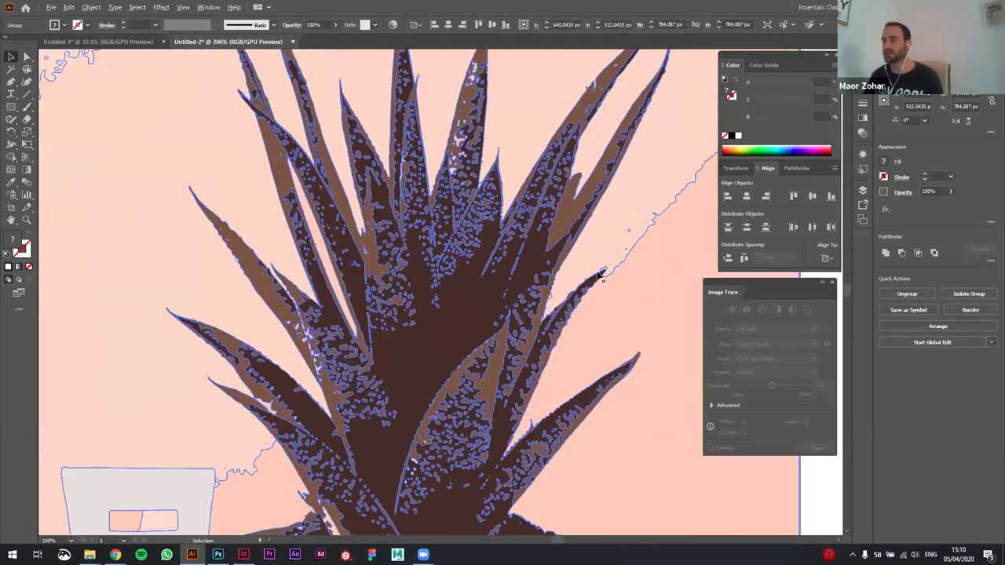
pyautogui.scroll(-3, 599, 276)
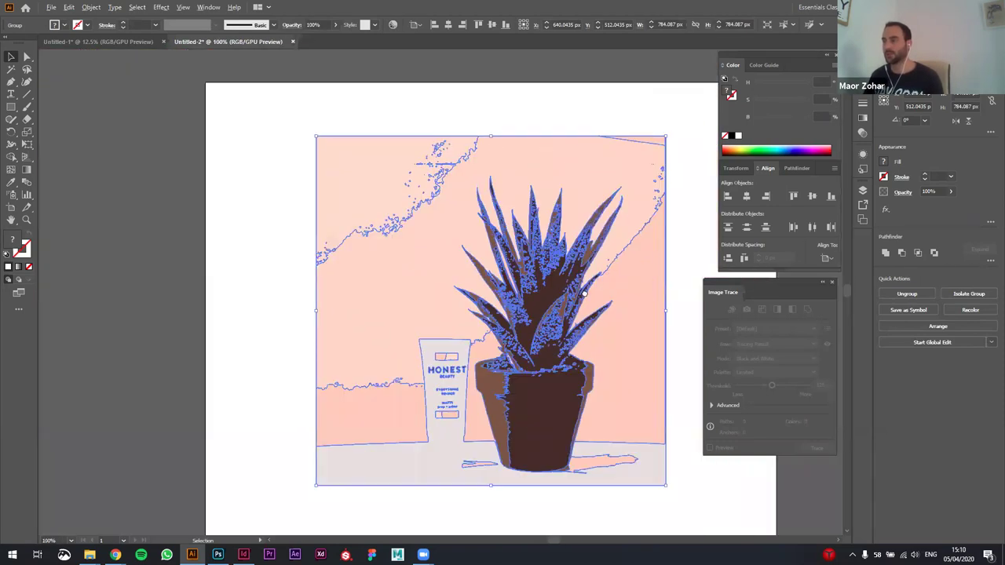
pyautogui.hscroll(3, 644, 260)
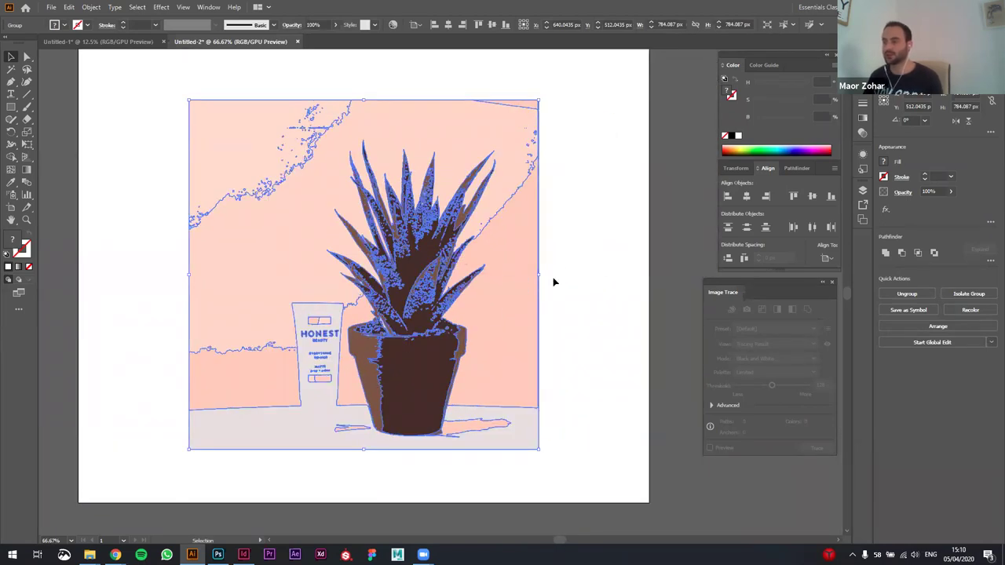
# - Isolate the expanded plant group and delete the pink wall shapes to the right of the plant
pyautogui.click(577, 305)
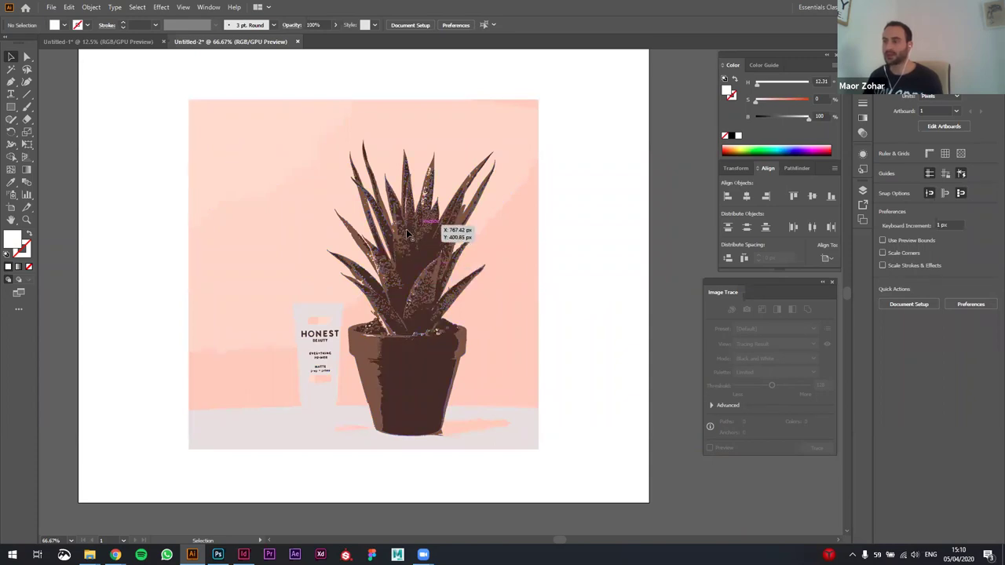
pyautogui.click(489, 245)
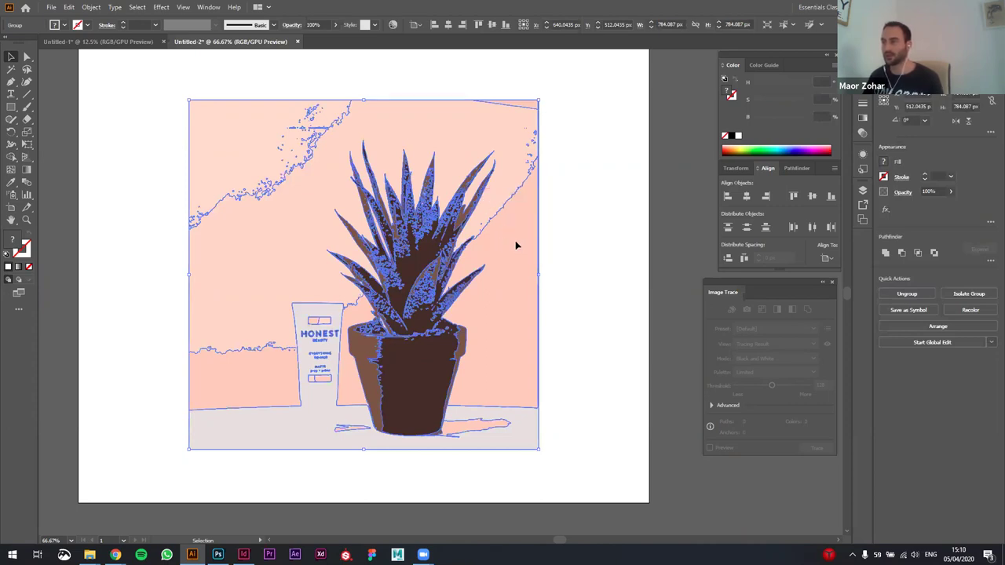
pyautogui.doubleClick(515, 245)
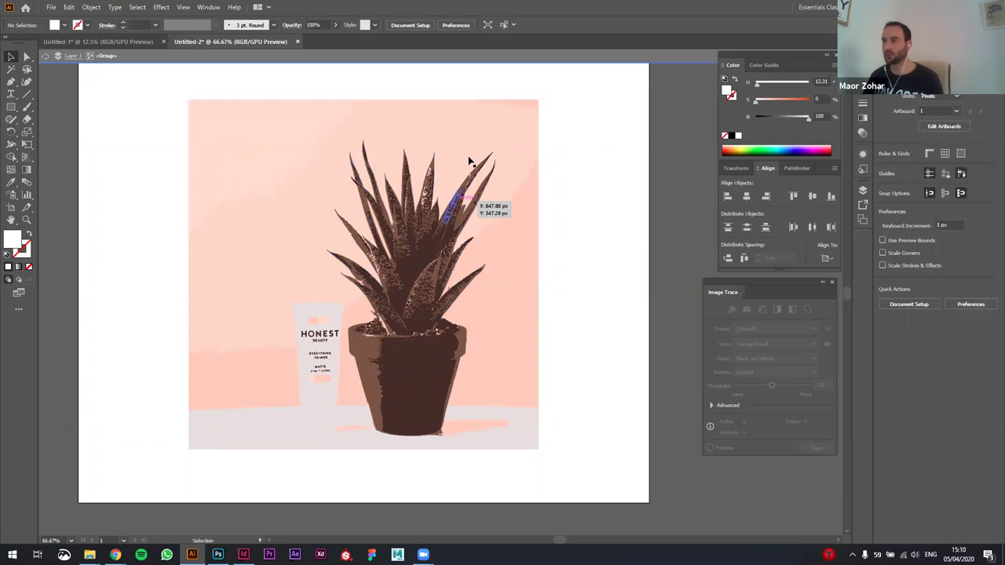
pyautogui.click(509, 257)
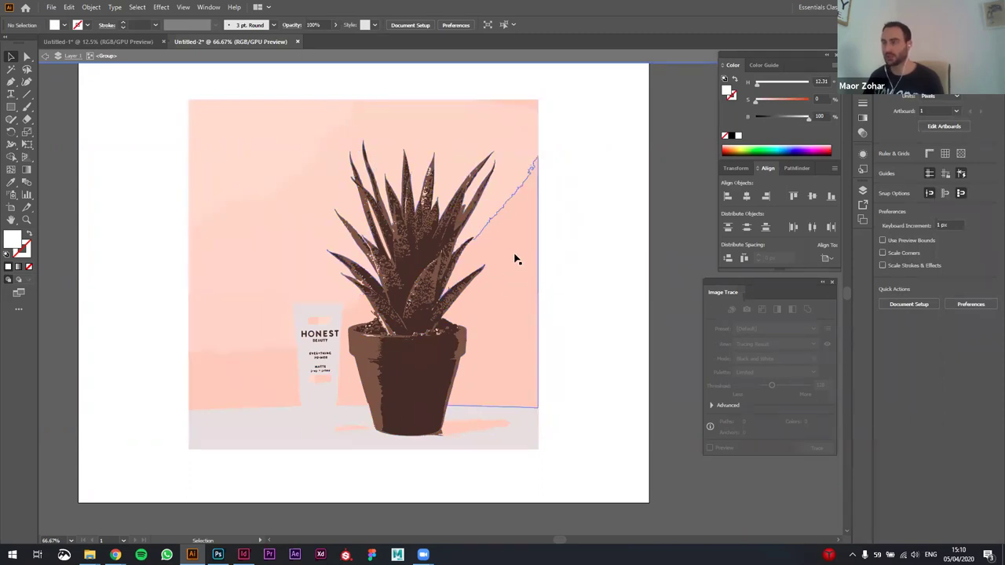
pyautogui.press('Delete')
pyautogui.click(518, 188)
pyautogui.press('Delete')
# - Delete the pale pink wall area to the left of the plant along with its scattered specks
pyautogui.click(220, 152)
pyautogui.press('Delete')
pyautogui.moveTo(103, 88); pyautogui.dragTo(330, 196)
pyautogui.press('Delete')
pyautogui.moveTo(141, 151); pyautogui.dragTo(294, 262)
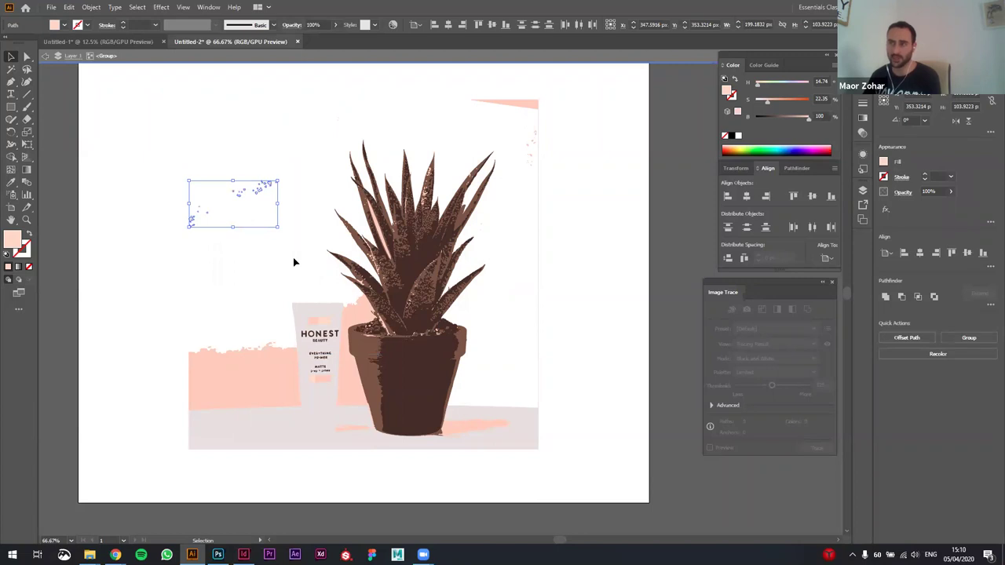
pyautogui.press('Delete')
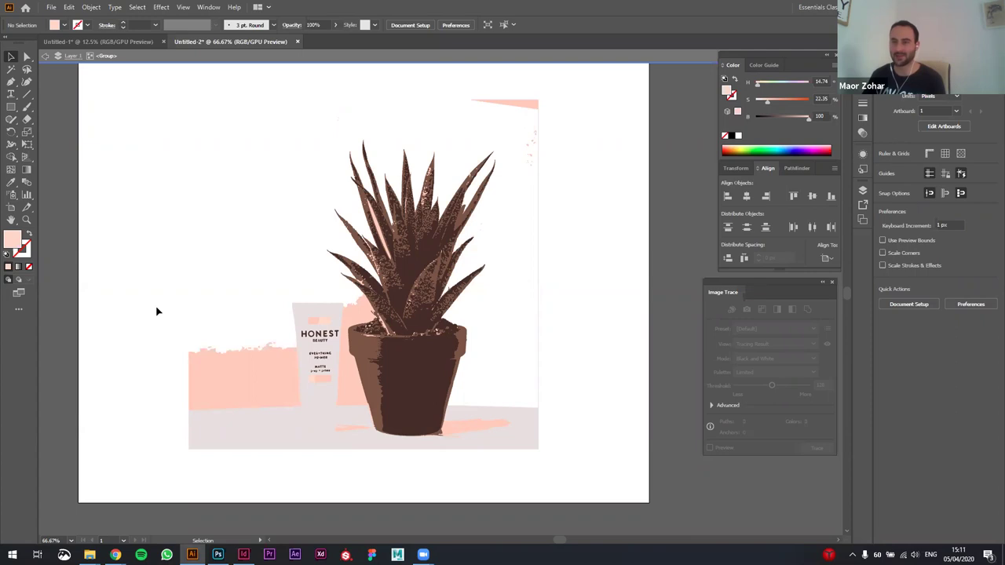
# - Delete the lower wall patches, the table surface and the HONEST tube with its lettering from the traced group
pyautogui.doubleClick(132, 288)
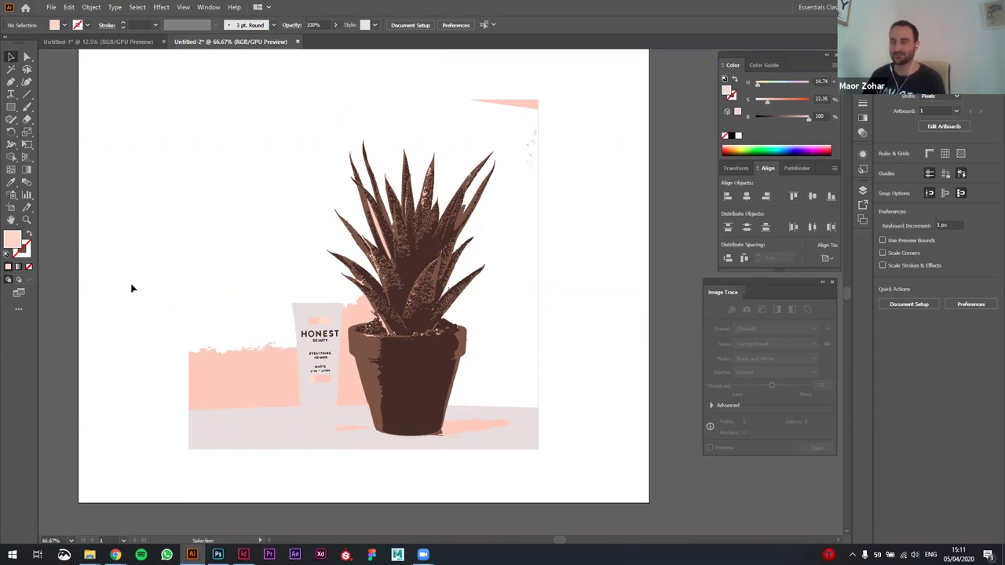
pyautogui.doubleClick(269, 365)
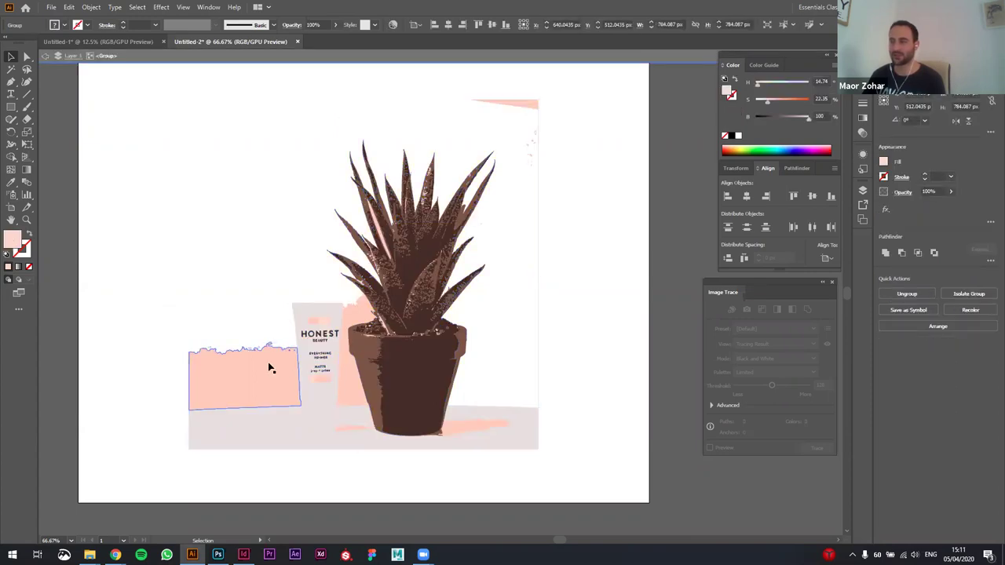
pyautogui.moveTo(109, 245); pyautogui.dragTo(307, 471)
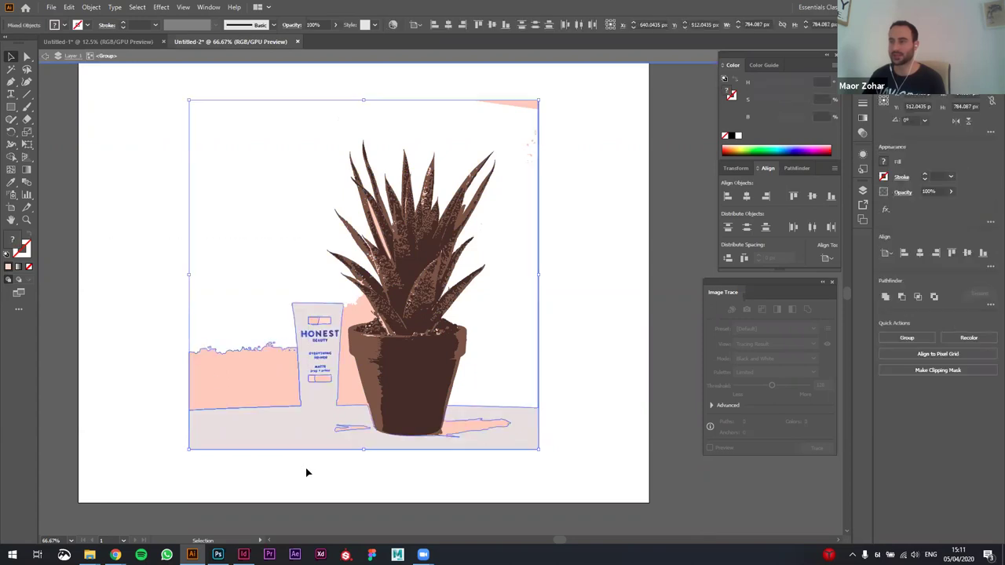
pyautogui.press('Delete')
pyautogui.moveTo(273, 318); pyautogui.dragTo(336, 399)
pyautogui.press('Delete')
pyautogui.press('Delete')
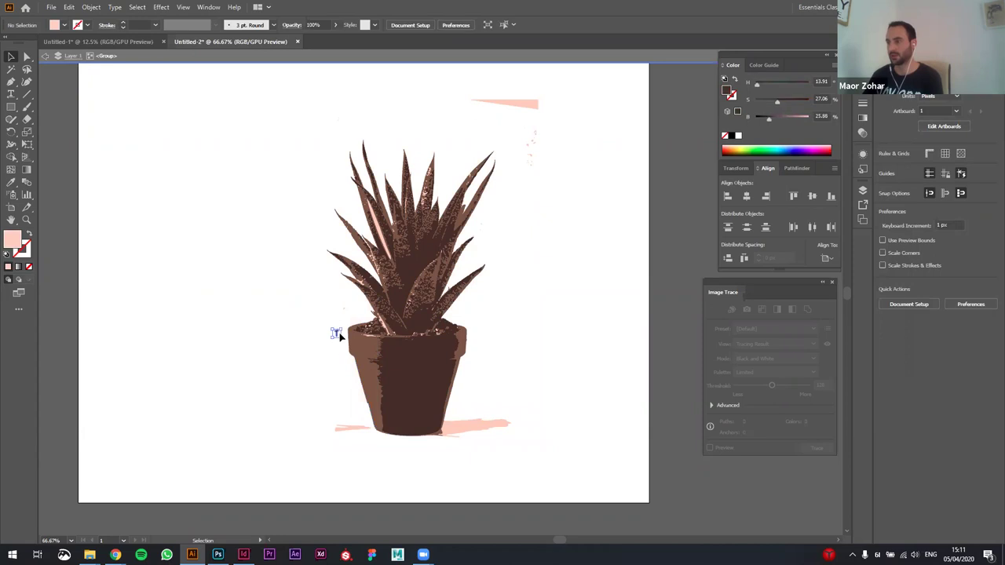
# - Remove the shadow pieces beside the pot and the pink corner strip and specks, and leave isolation mode
pyautogui.moveTo(314, 436); pyautogui.dragTo(361, 430)
pyautogui.press('Delete')
pyautogui.moveTo(533, 404); pyautogui.dragTo(480, 450)
pyautogui.press('Delete')
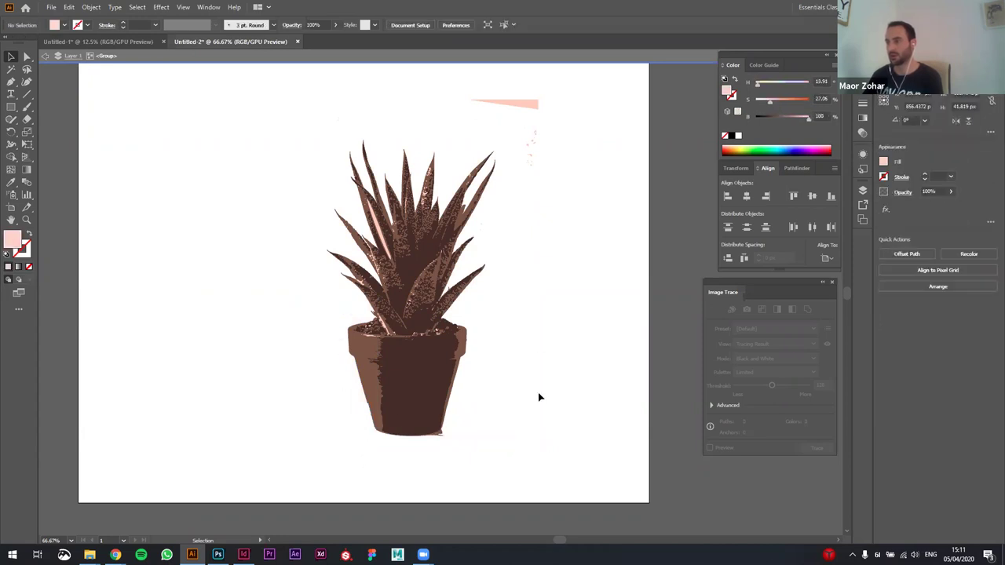
pyautogui.moveTo(563, 95); pyautogui.dragTo(523, 188)
pyautogui.press('Delete')
pyautogui.press('Delete')
pyautogui.doubleClick(582, 428)
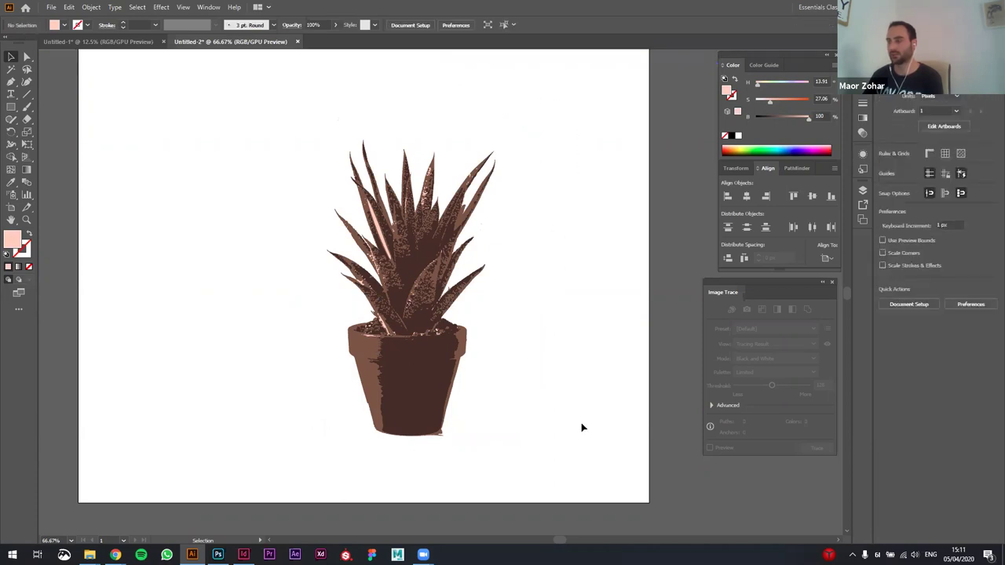
# - Move the cleaned plant group into the left part of the artboard, centred at about X 394, Y 443 px
pyautogui.doubleClick(387, 240)
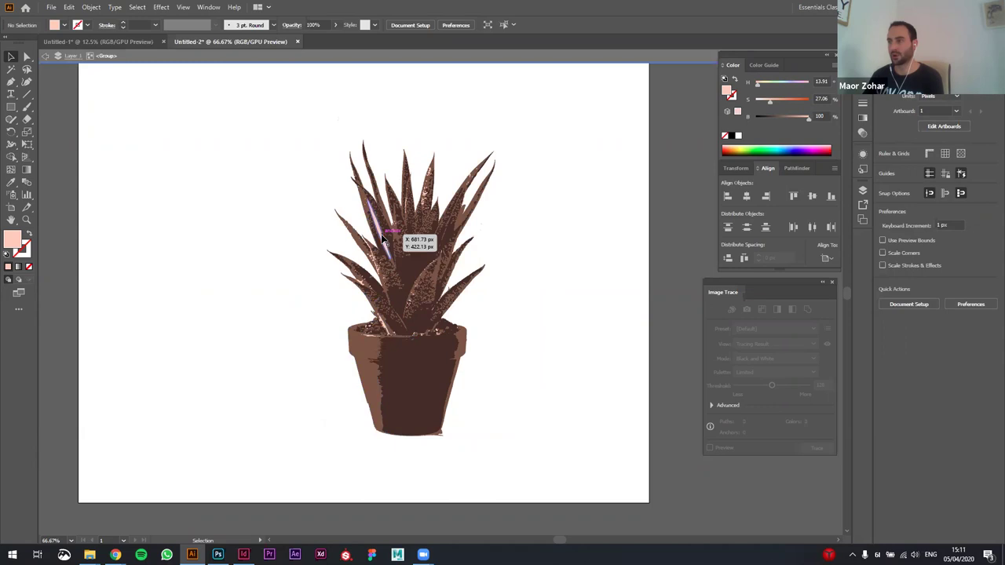
pyautogui.doubleClick(524, 226)
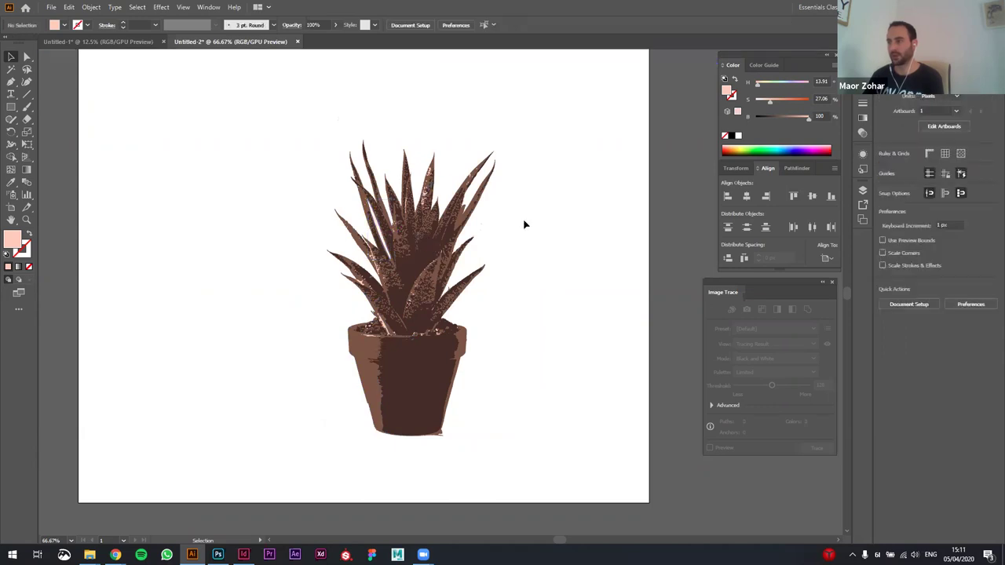
pyautogui.scroll(-1, 547, 345)
pyautogui.moveTo(454, 396); pyautogui.dragTo(339, 372)
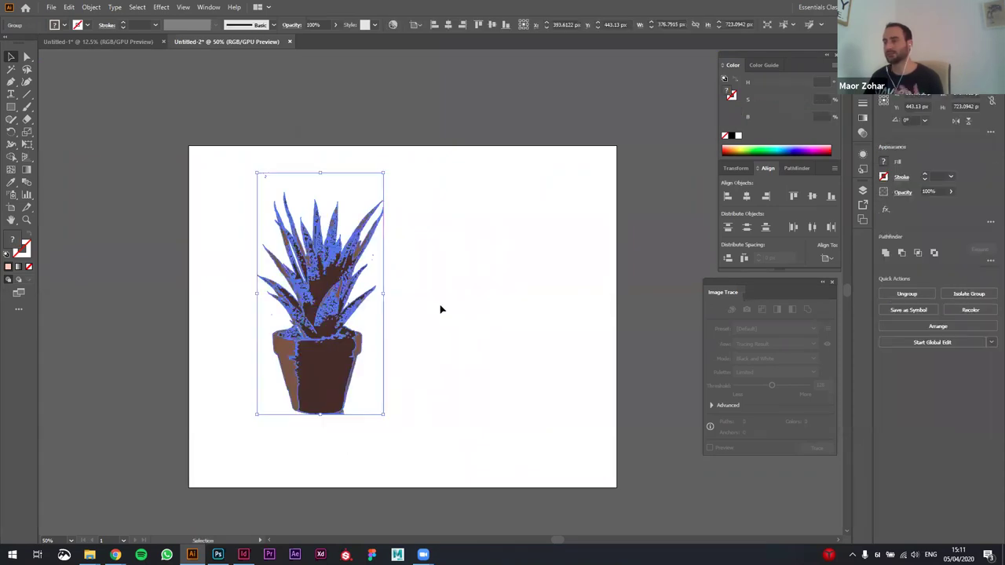
pyautogui.scroll(1, 333, 237)
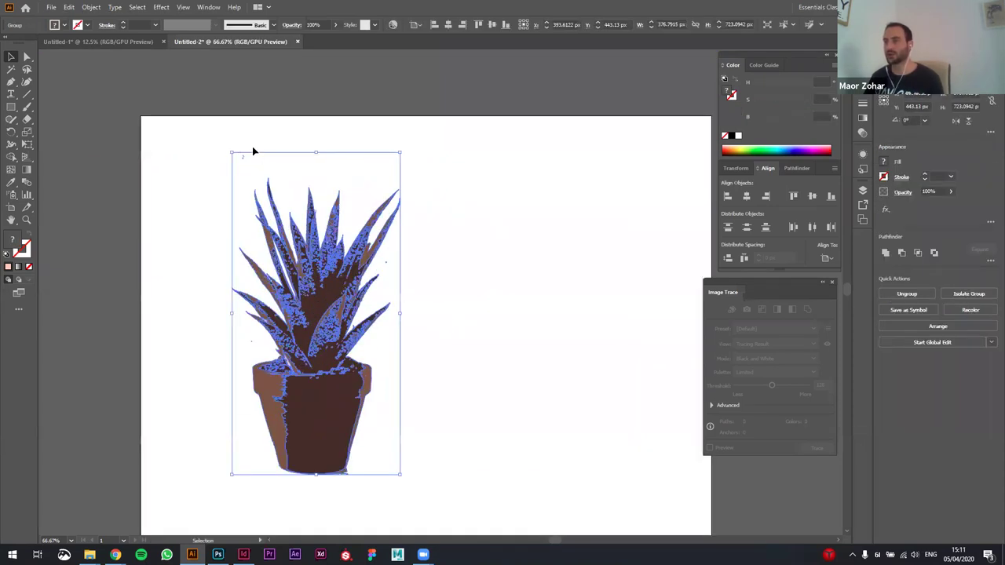
# - Directly select and delete the stray specks above the leaves and to the right of the plant
pyautogui.click(27, 58)
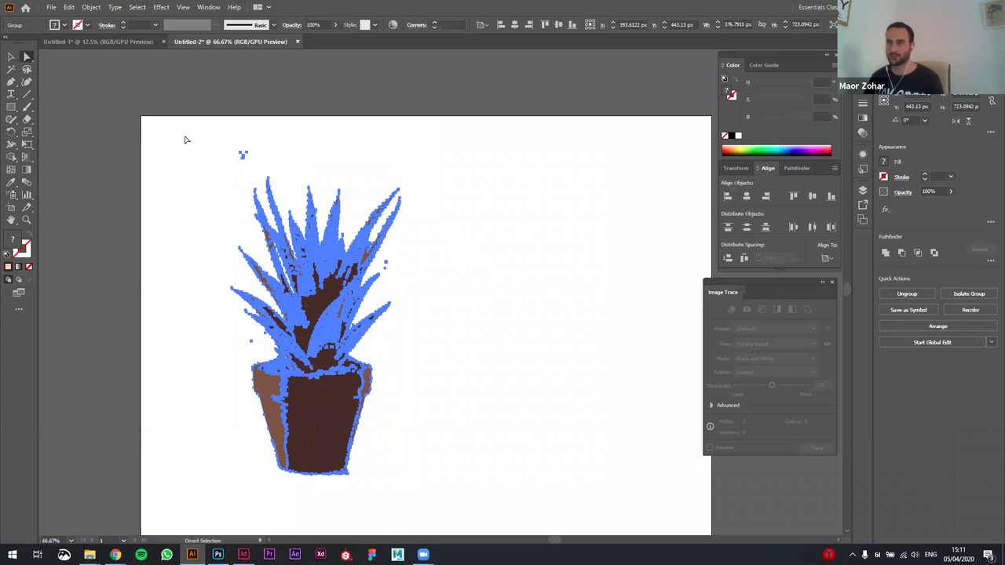
pyautogui.moveTo(174, 123); pyautogui.dragTo(259, 167)
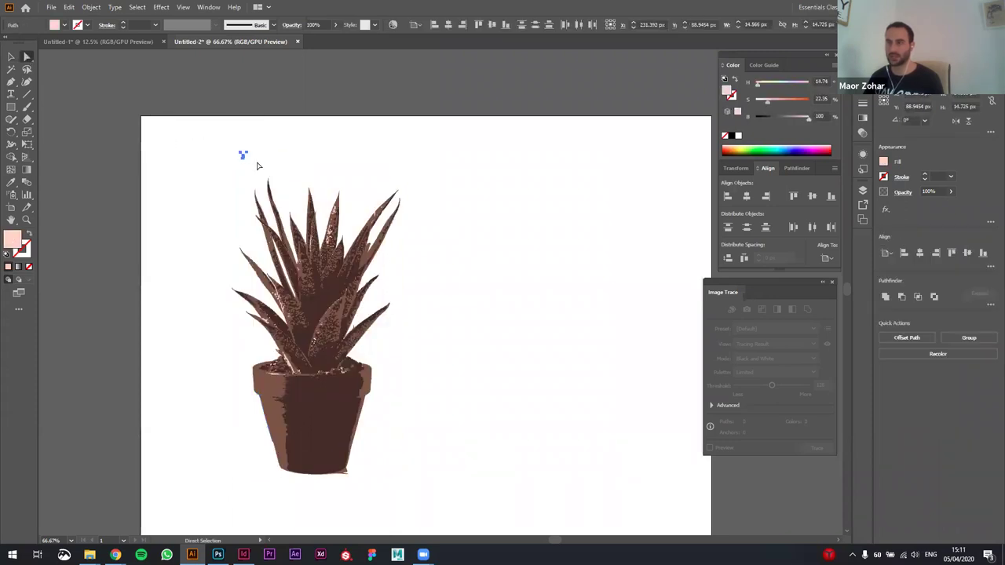
pyautogui.press('Delete')
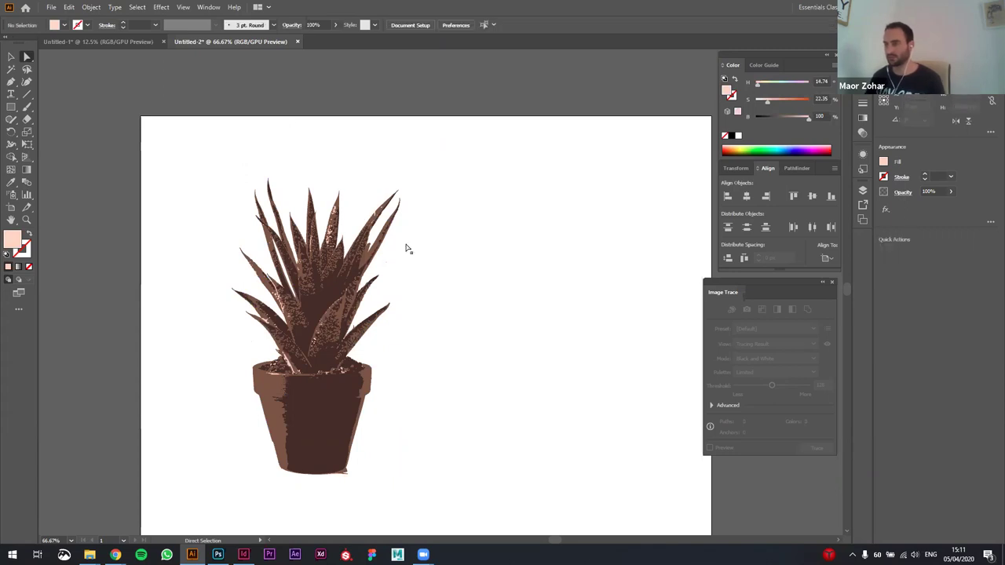
pyautogui.scroll(1, 440, 332)
pyautogui.scroll(-1, 442, 314)
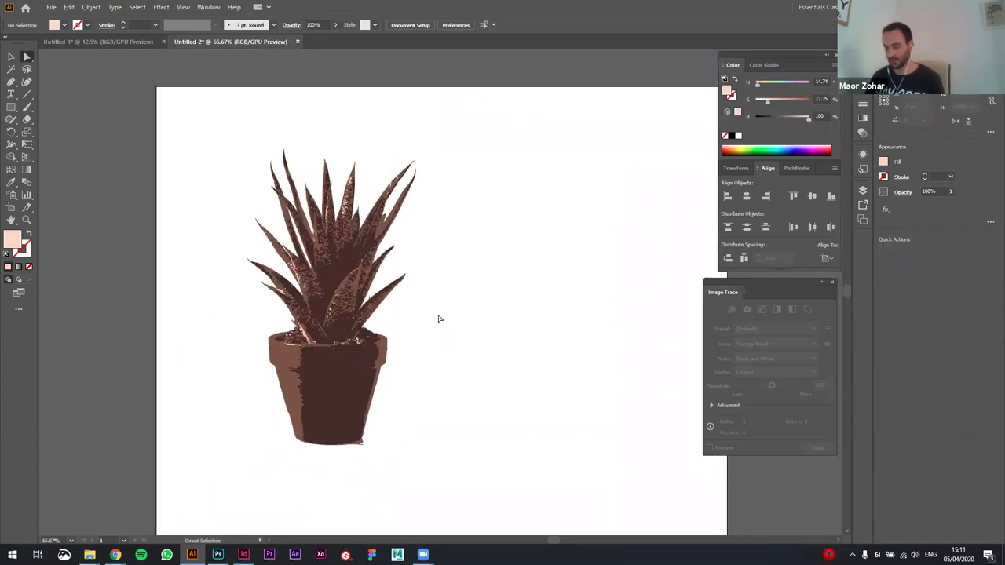
pyautogui.hotkey('ctrl', 'a')
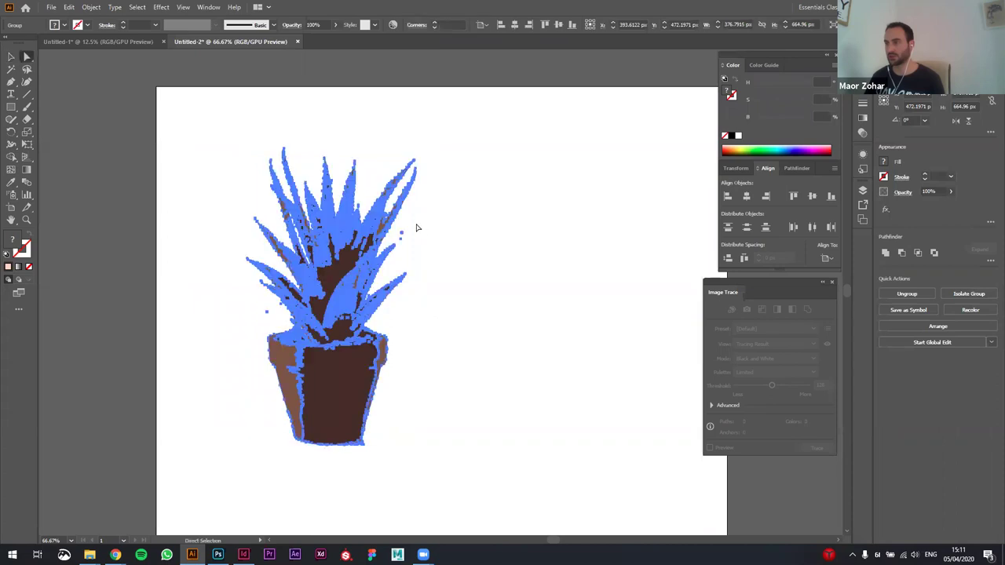
pyautogui.click(399, 251)
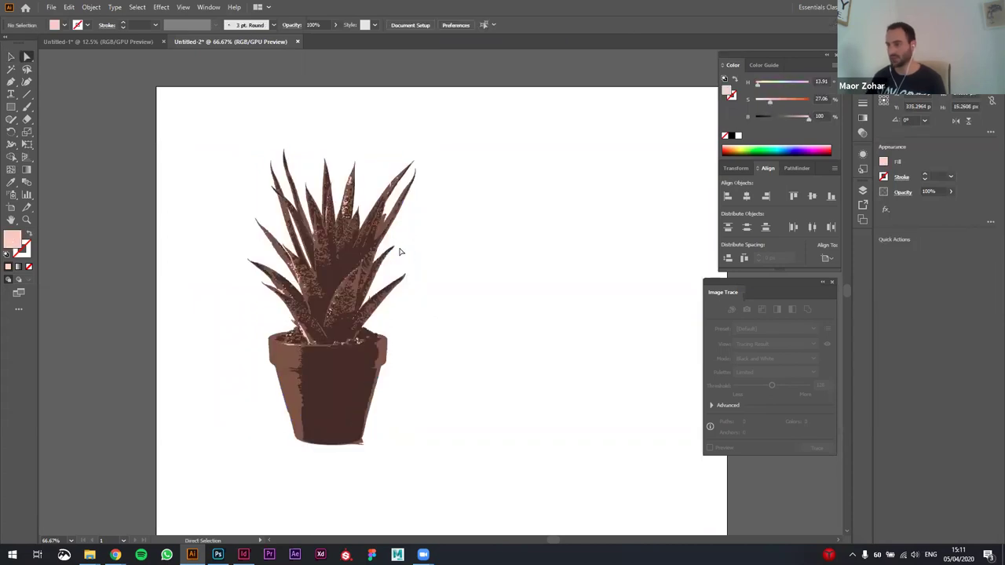
# - Place the original plant photo from the Example Photos folder, scaled to about 764 px square, against the artboard's left edge
pyautogui.hotkey('ctrl', '-')
pyautogui.hotkey('ctrl', '-')
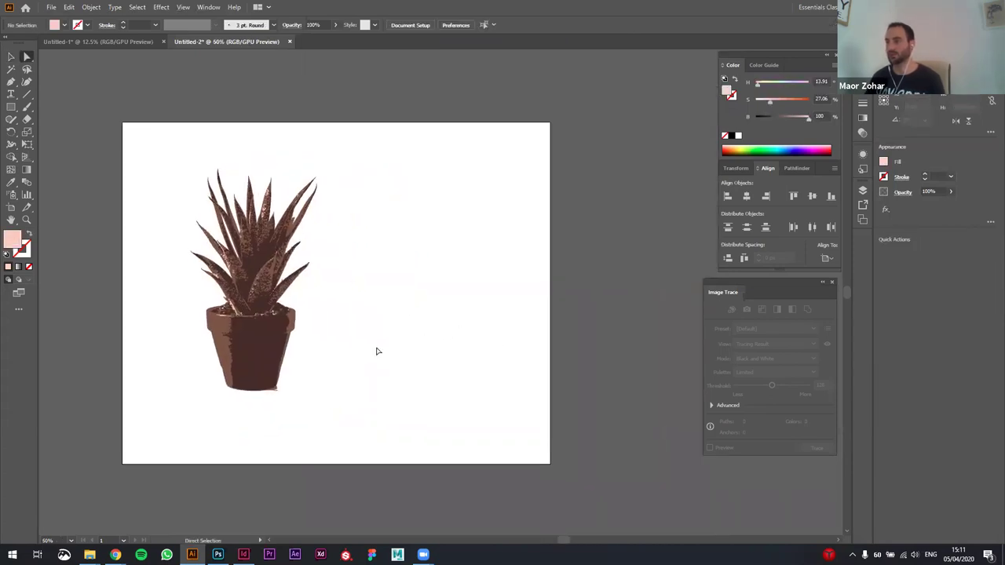
pyautogui.press('v')
pyautogui.hotkey('ctrl', '-')
pyautogui.hotkey('alt', 'Tab')
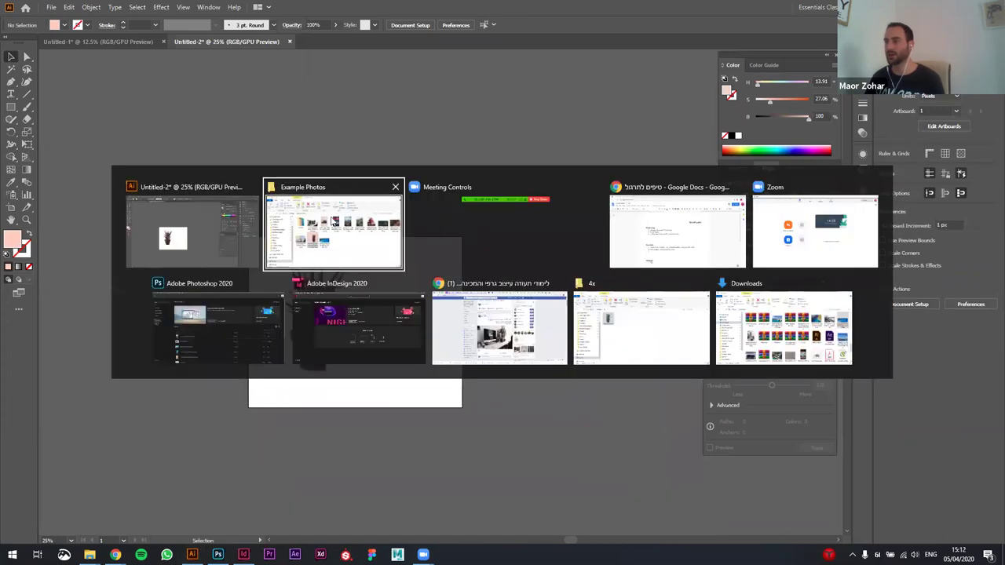
pyautogui.moveTo(434, 382); pyautogui.dragTo(120, 208)
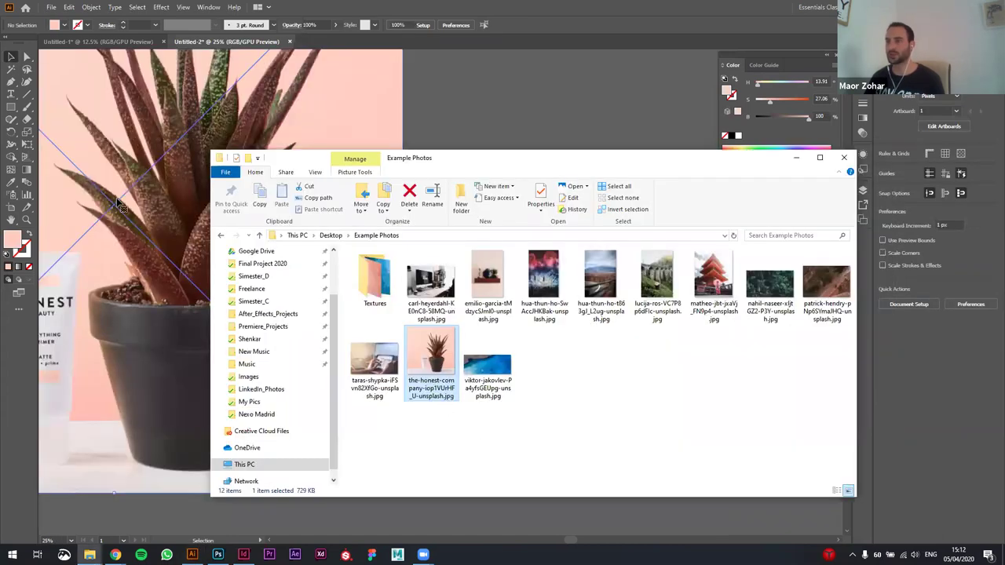
pyautogui.hotkey('ctrl', '-')
pyautogui.moveTo(288, 237); pyautogui.dragTo(176, 235)
pyautogui.moveTo(165, 247); pyautogui.dragTo(202, 300)
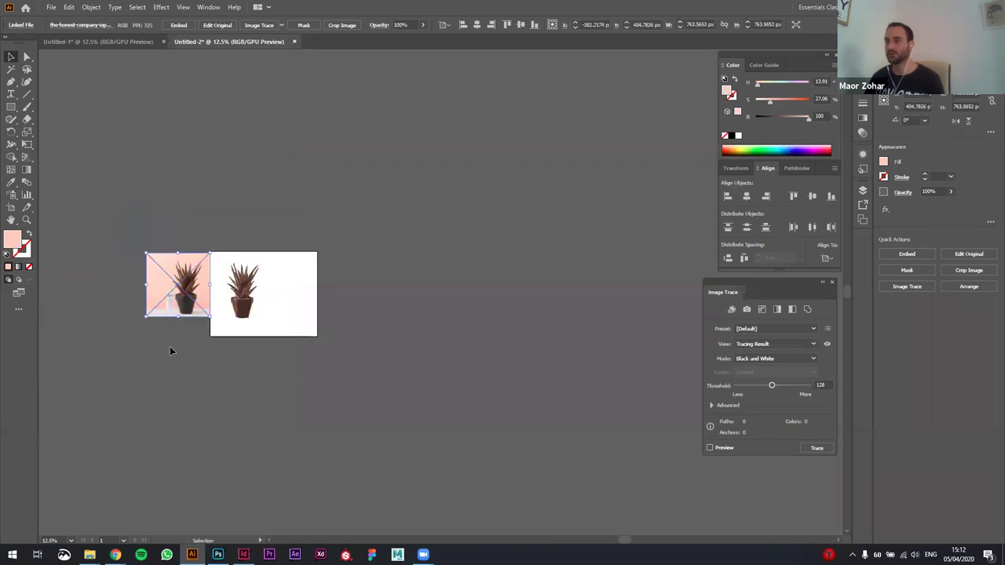
# - Move the vector plant to the right part of the artboard and deselect it
pyautogui.hotkey('ctrl', '+')
pyautogui.hotkey('ctrl', '+')
pyautogui.click(356, 382)
pyautogui.hotkey('ctrl', '+')
pyautogui.click(308, 318)
pyautogui.moveTo(310, 326); pyautogui.dragTo(449, 318)
pyautogui.click(319, 397)
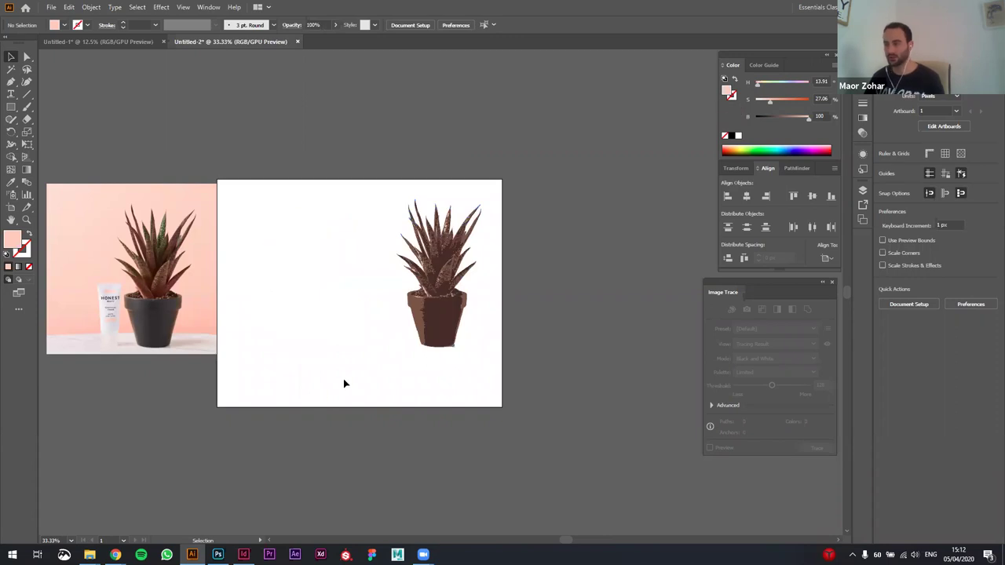
pyautogui.click(421, 312)
pyautogui.click(305, 341)
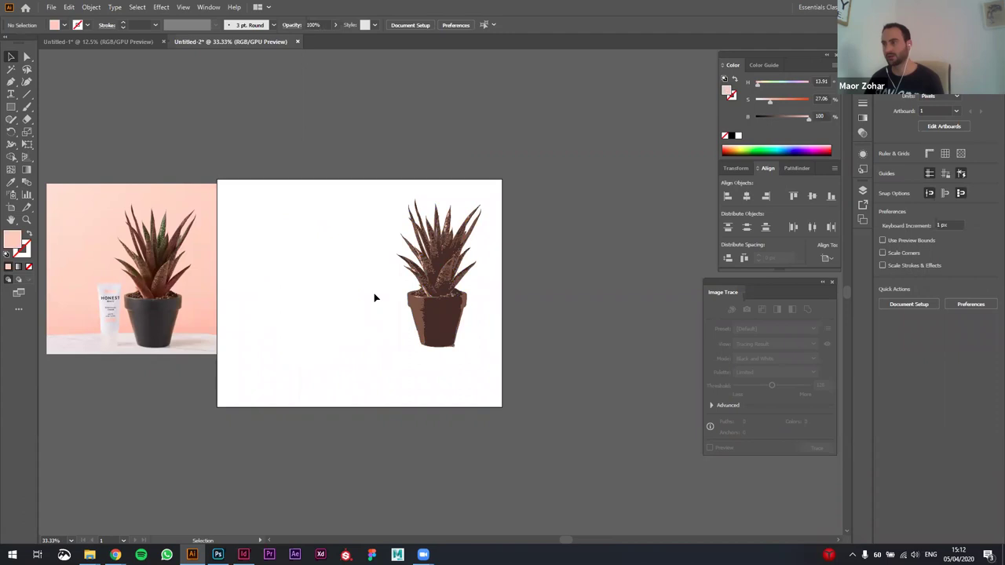
# - Duplicate the vector plant horizontally onto the left part of the artboard, level with the original
pyautogui.scroll(1, 374, 296)
pyautogui.moveTo(386, 139); pyautogui.dragTo(520, 369)
pyautogui.moveTo(508, 327); pyautogui.dragTo(228, 328)
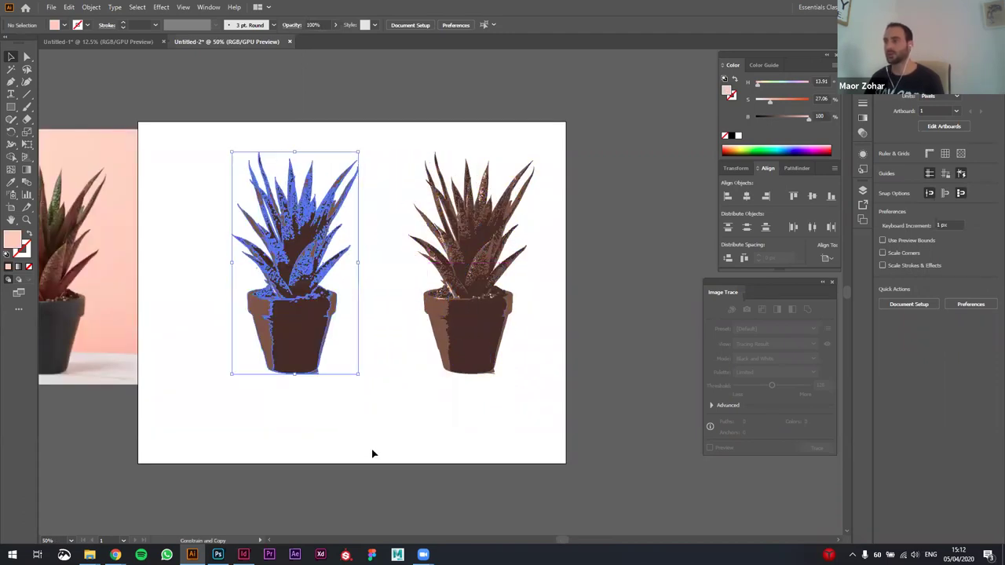
pyautogui.click(382, 417)
# - Start Recolor Artwork on the left plant copy, switch to color wheel editing, and position the dialog clear of that plant
pyautogui.click(302, 319)
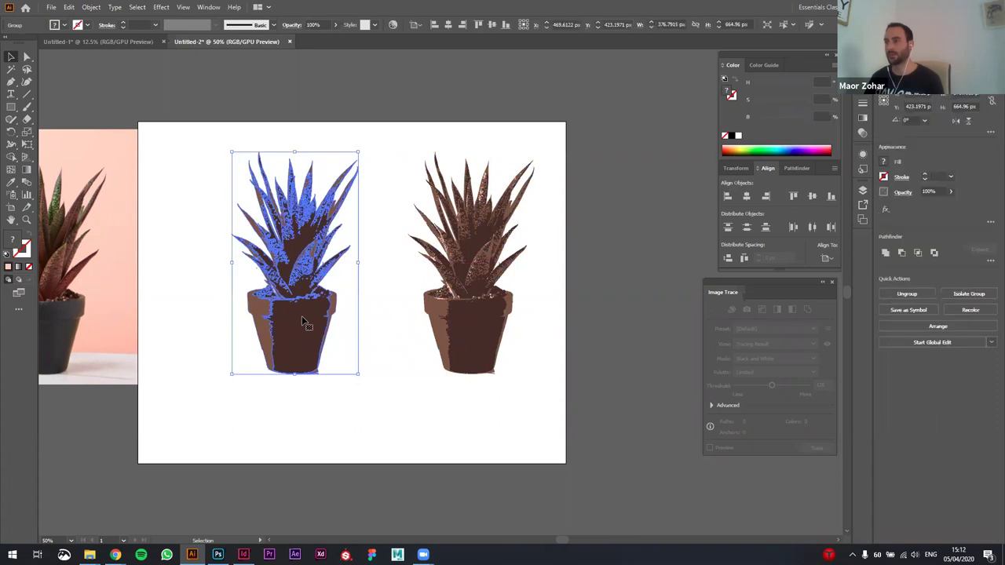
pyautogui.click(393, 26)
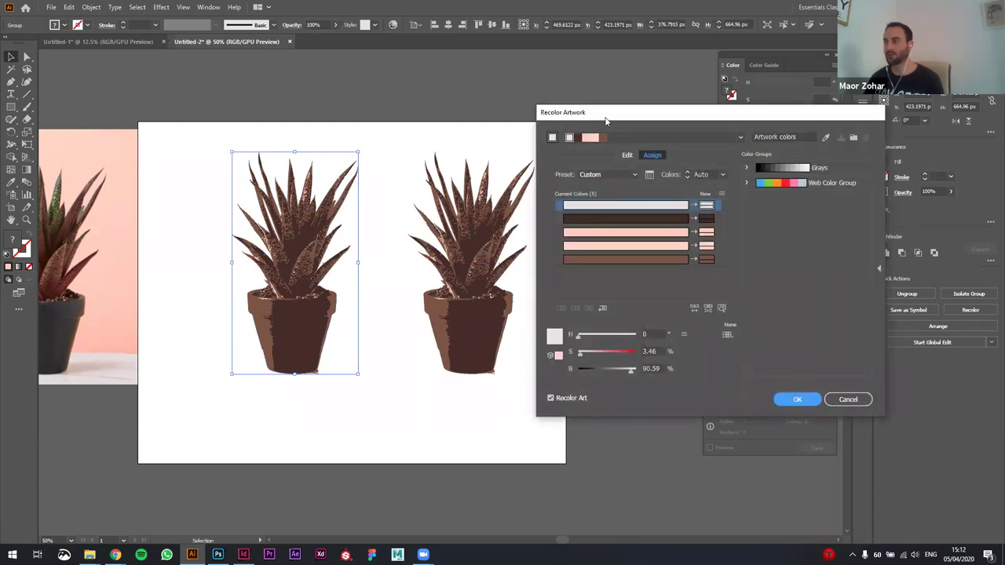
pyautogui.moveTo(605, 121); pyautogui.dragTo(409, 79)
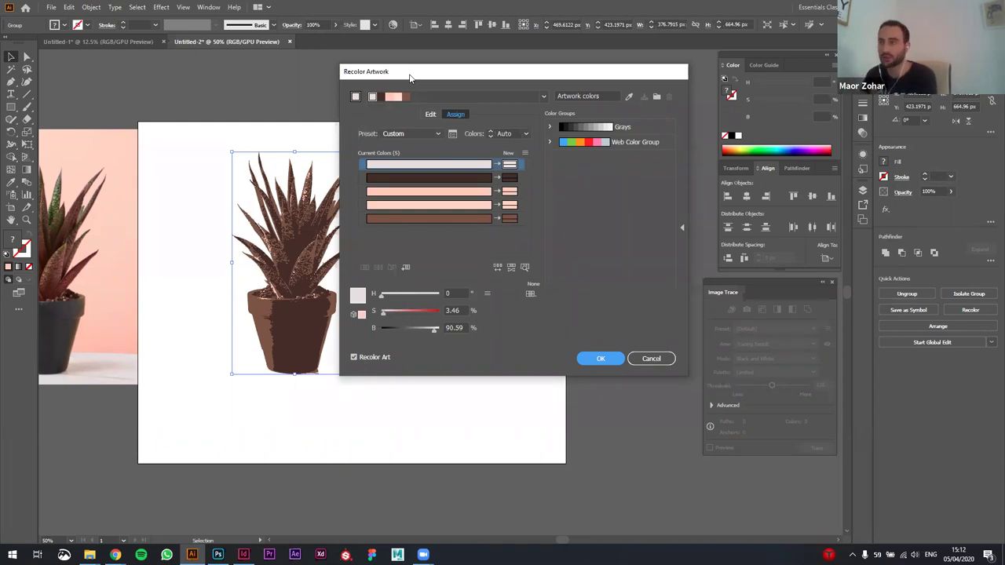
pyautogui.click(433, 115)
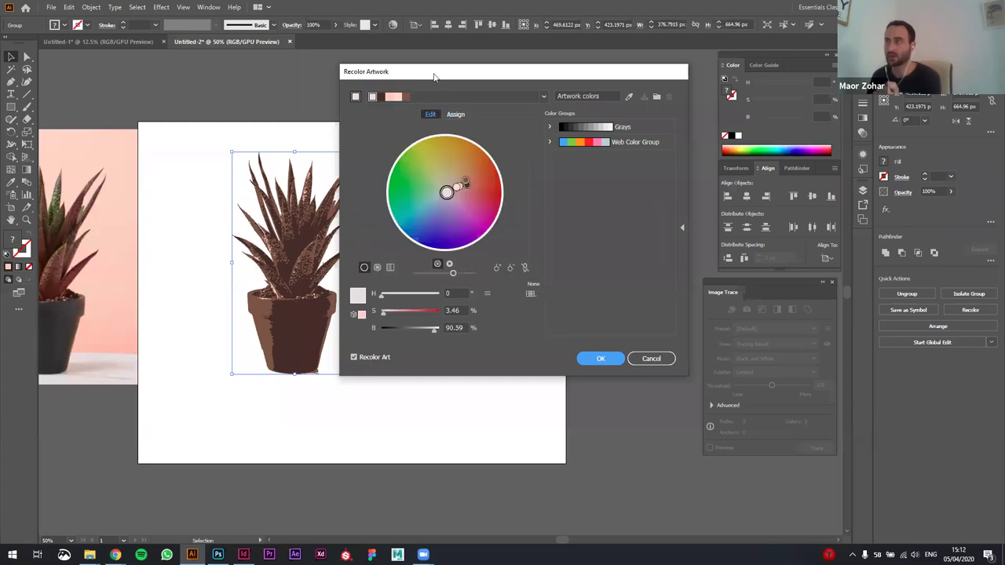
pyautogui.moveTo(433, 77); pyautogui.dragTo(417, 97)
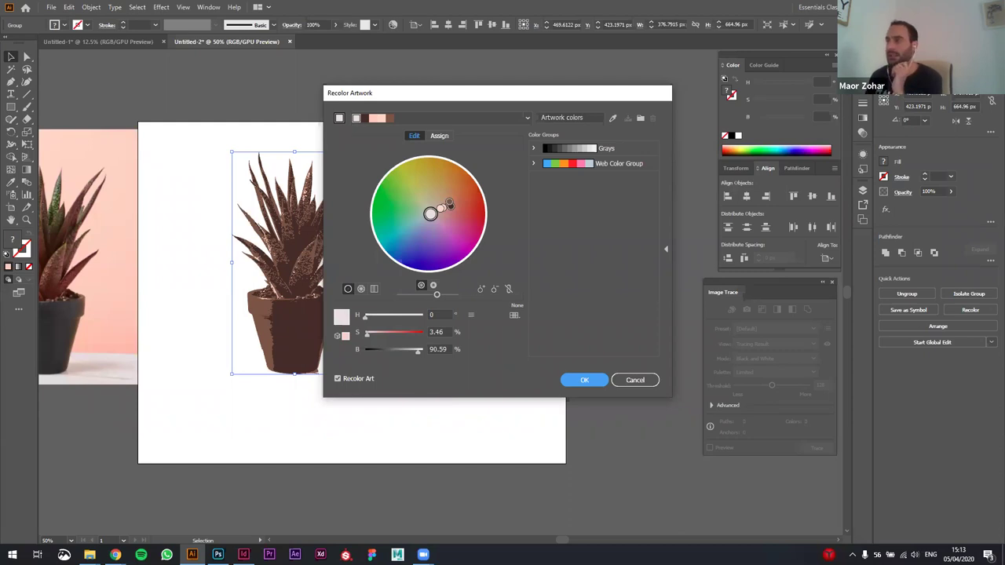
pyautogui.moveTo(429, 101); pyautogui.dragTo(497, 104)
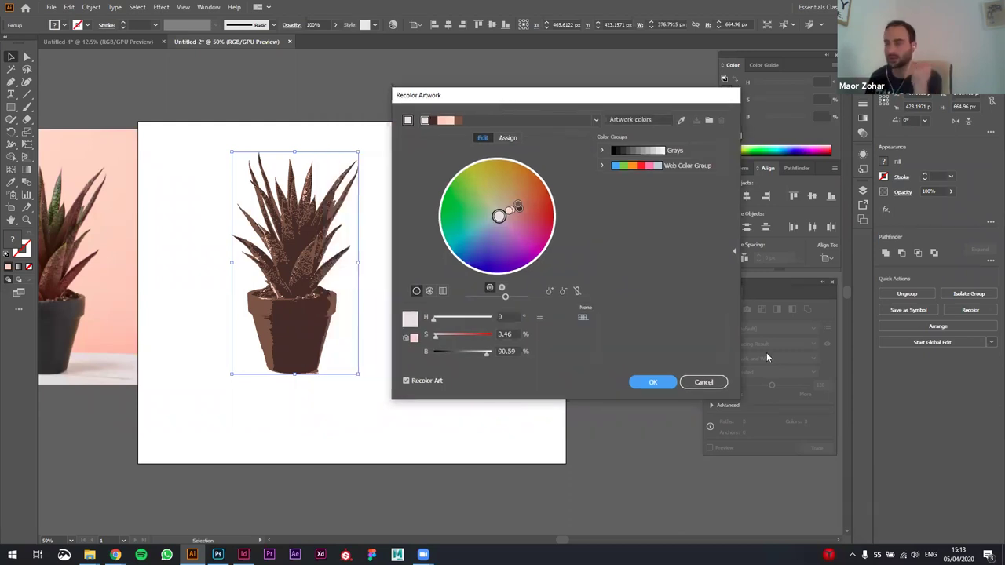
# - Close Recolor Artwork with the plant's colors as they are, and clear the selection on the artboard
pyautogui.click(653, 382)
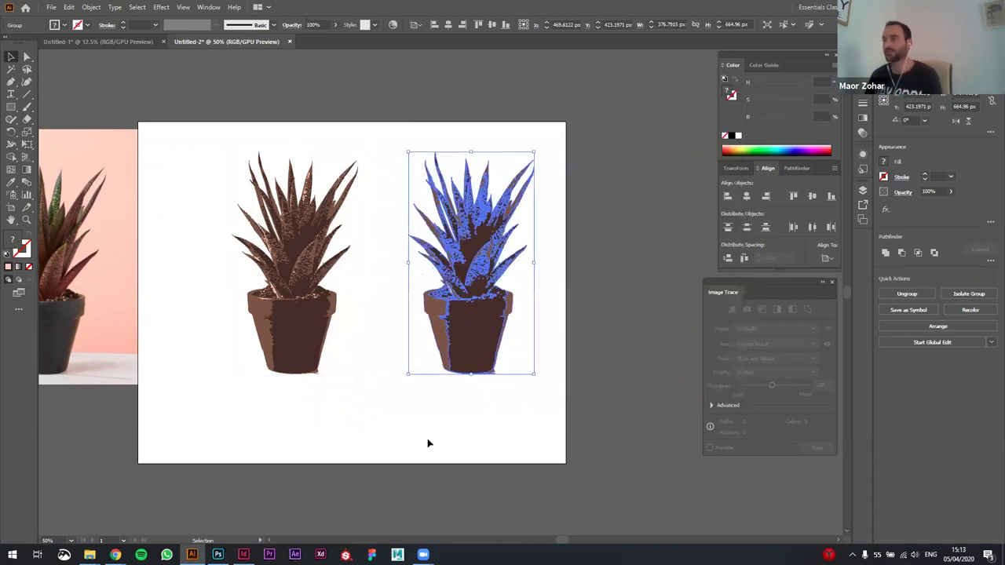
pyautogui.click(428, 443)
pyautogui.click(307, 348)
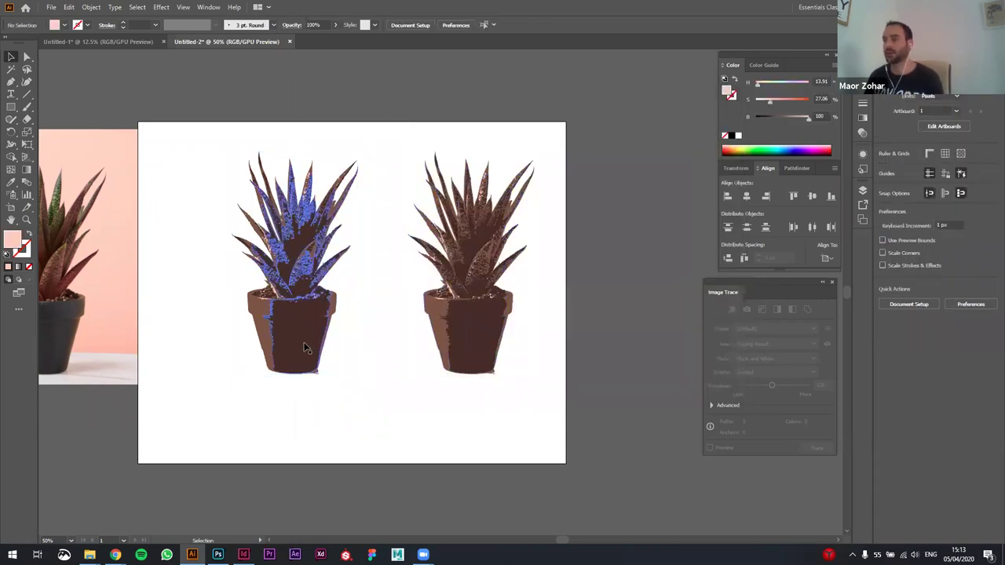
pyautogui.click(354, 421)
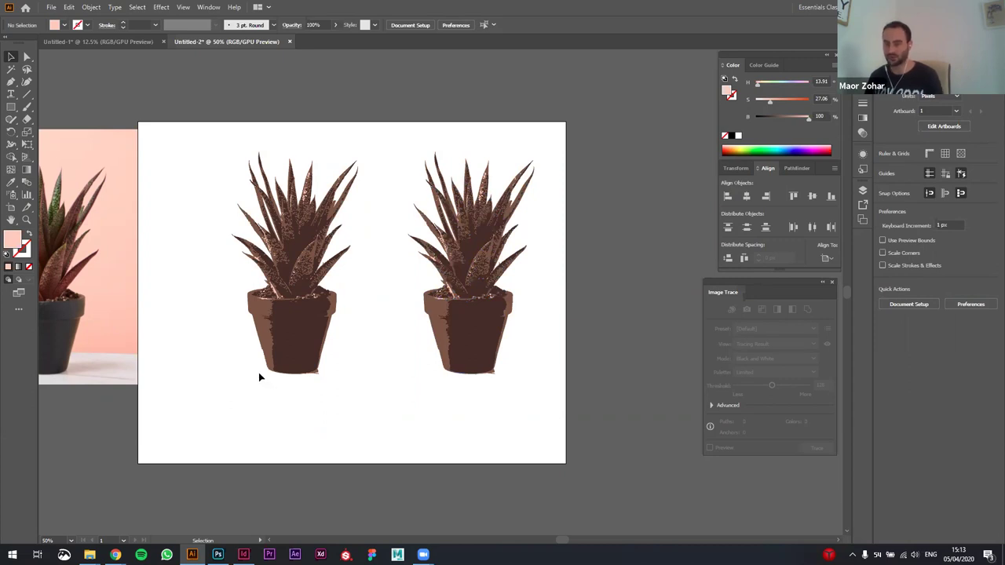
pyautogui.moveTo(258, 375); pyautogui.dragTo(359, 374)
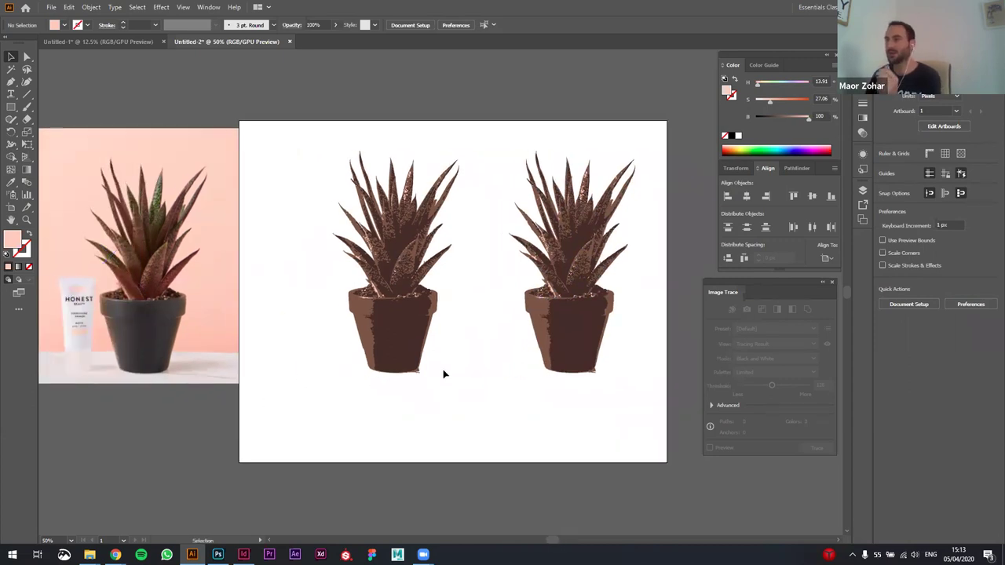
# - Try replacing the left plant copy's darkest brown with red EF472B by assigning a new color in Recolor Artwork
pyautogui.click(454, 210)
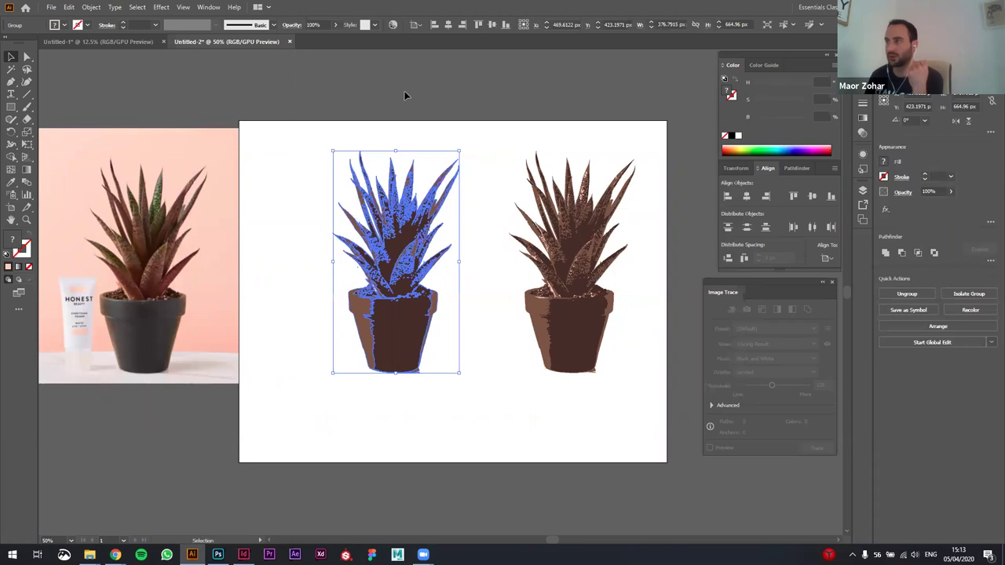
pyautogui.click(395, 26)
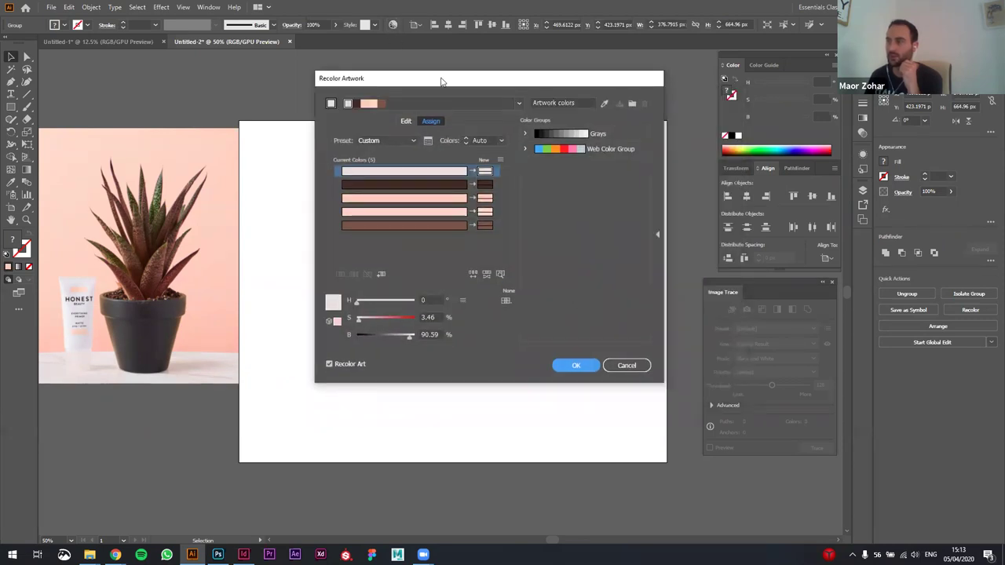
pyautogui.moveTo(441, 82); pyautogui.dragTo(604, 103)
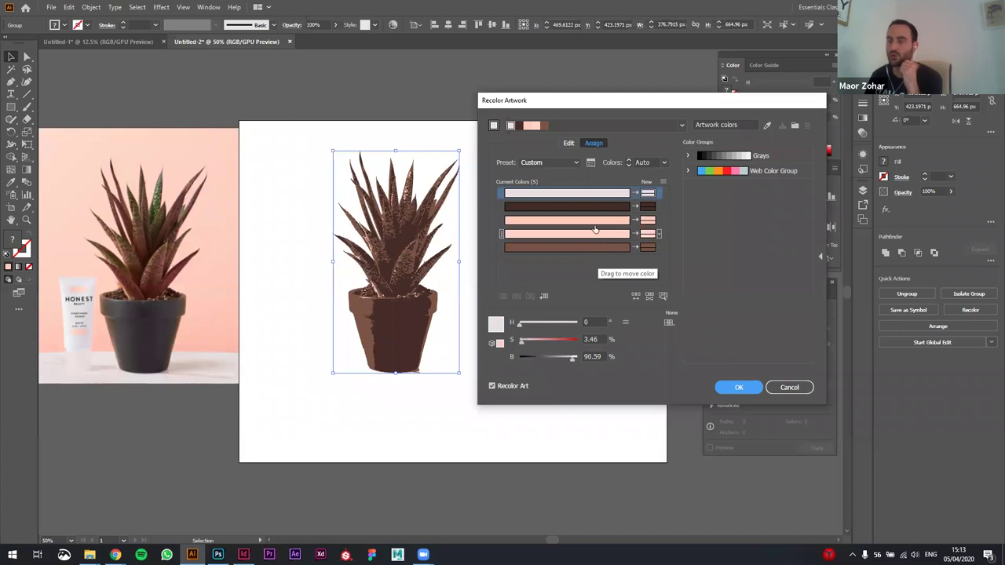
pyautogui.click(645, 197)
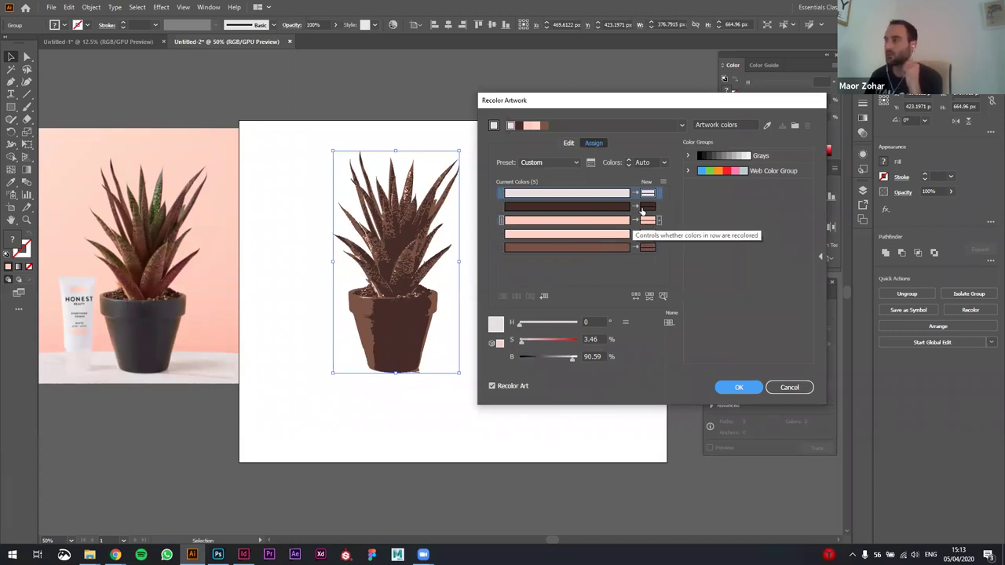
pyautogui.click(647, 208)
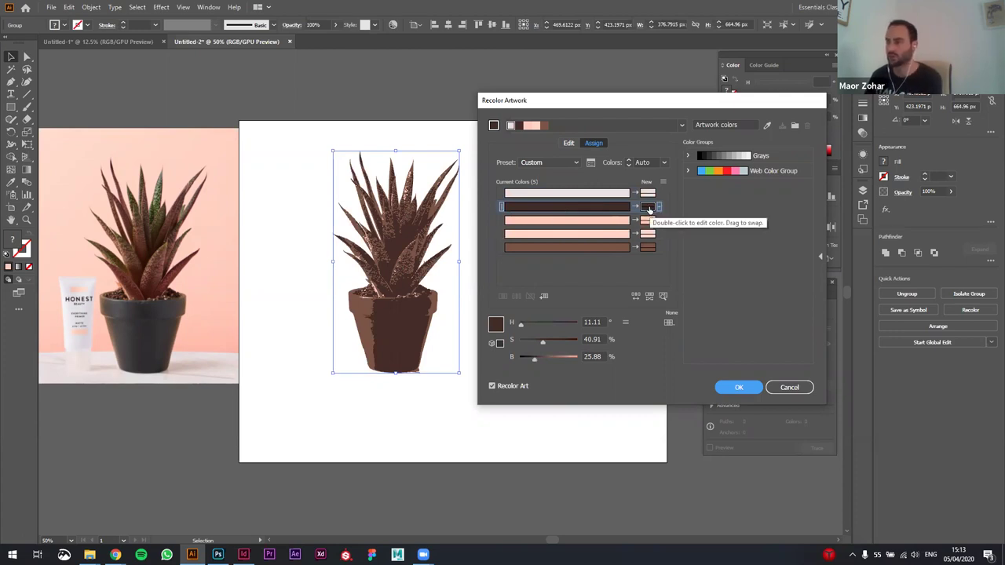
pyautogui.doubleClick(648, 208)
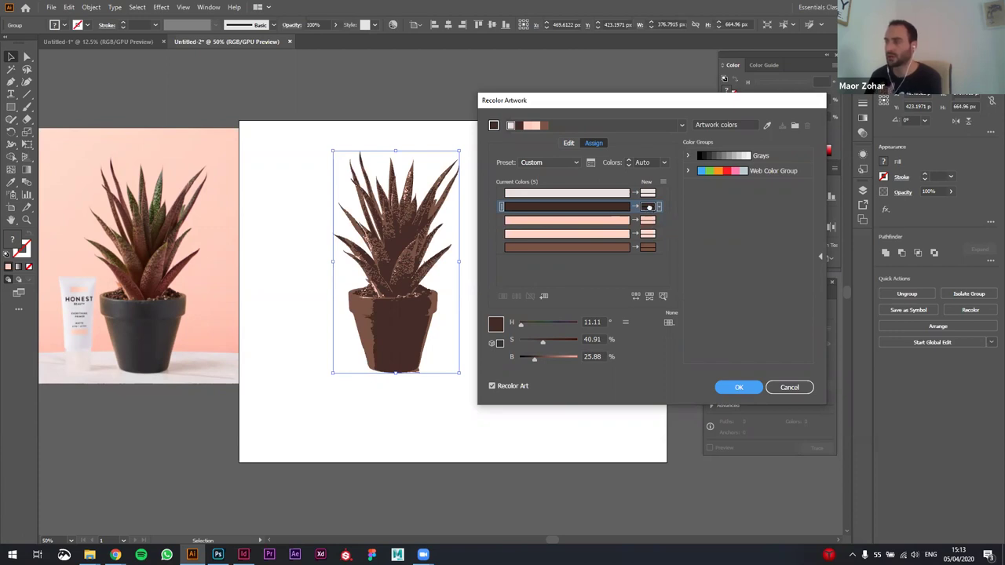
pyautogui.moveTo(525, 187); pyautogui.dragTo(722, 183)
pyautogui.moveTo(648, 269)
pyautogui.mouseDown()
pyautogui.moveTo(655, 232)
pyautogui.moveTo(673, 210)
pyautogui.mouseUp()
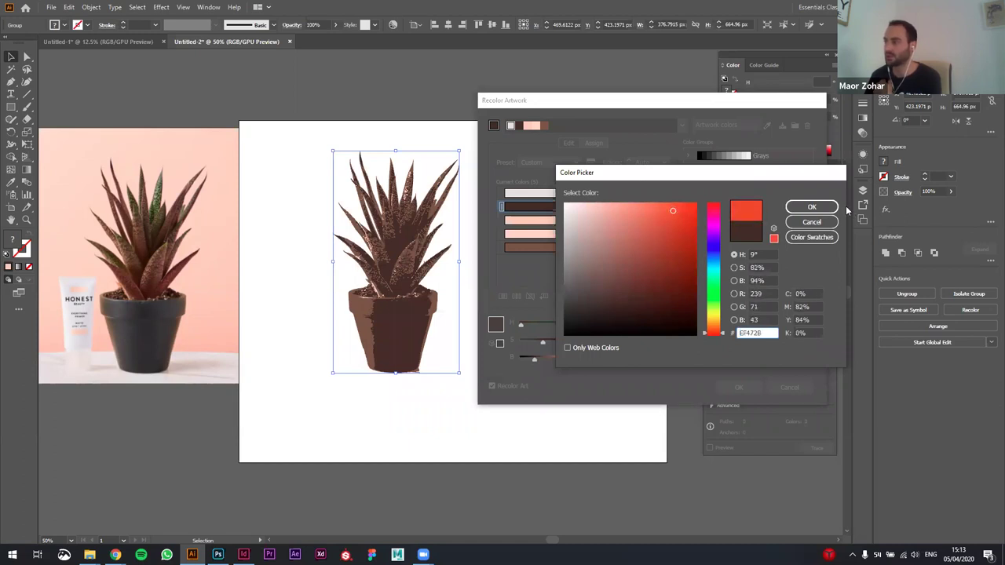
pyautogui.click(812, 207)
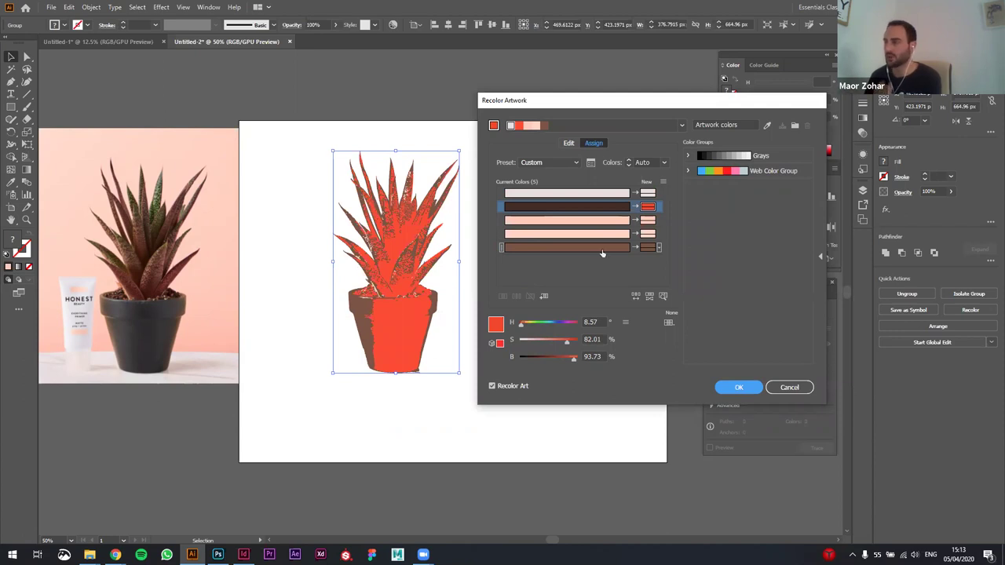
pyautogui.click(783, 388)
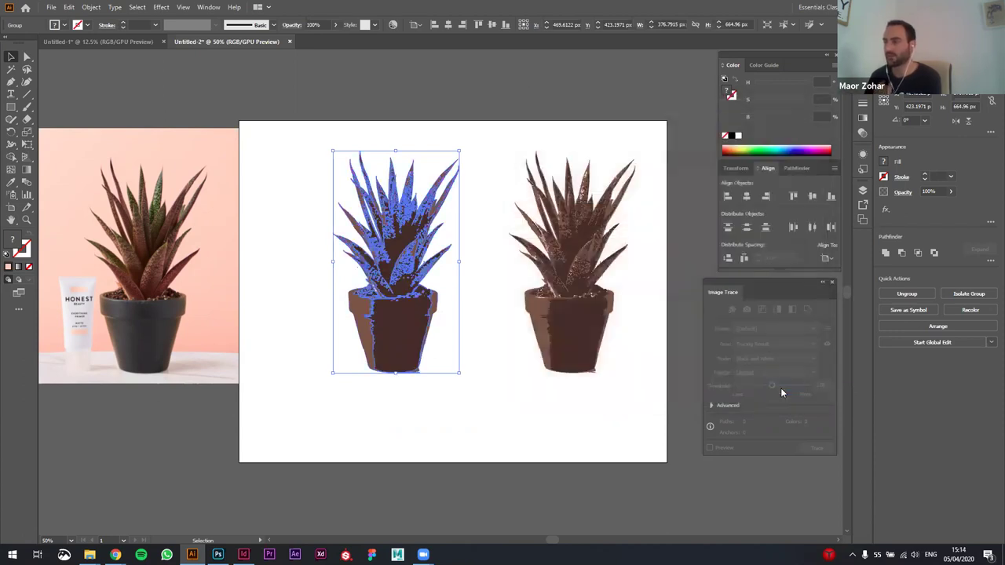
# - Open Recolor Artwork for the left plant copy in color wheel editing, link the harmony colors, and keep the plant uncovered
pyautogui.click(393, 24)
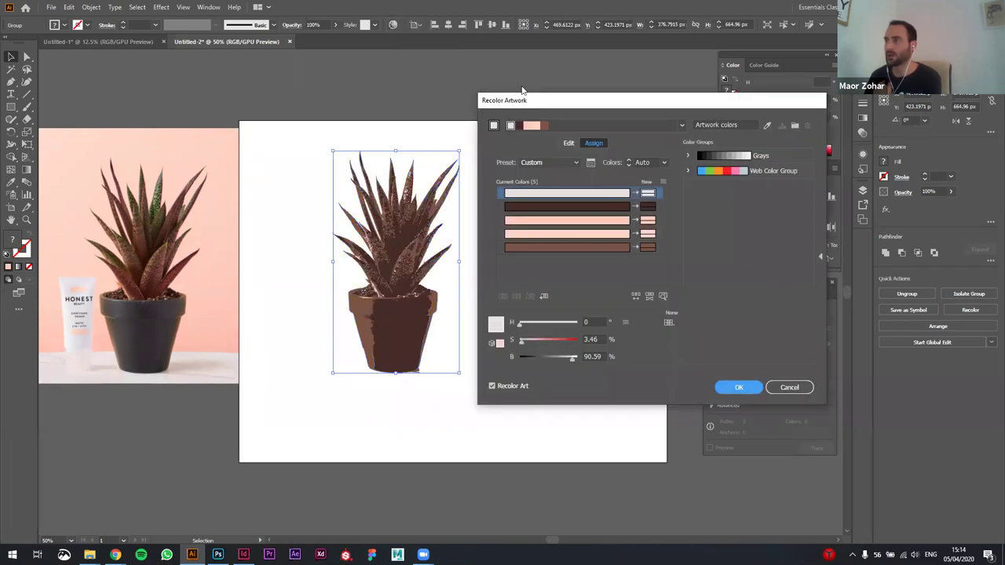
pyautogui.moveTo(526, 102); pyautogui.dragTo(471, 99)
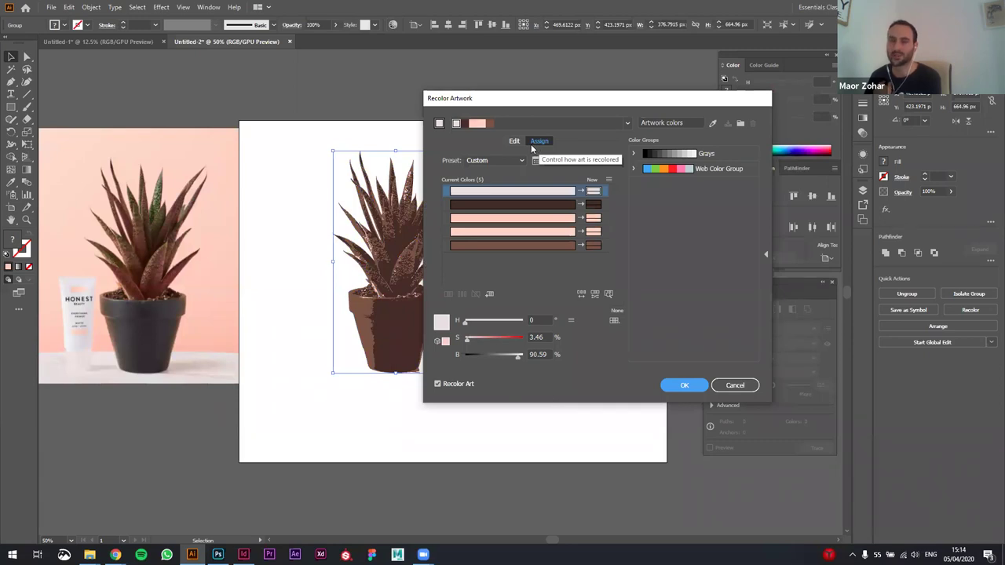
pyautogui.click(518, 141)
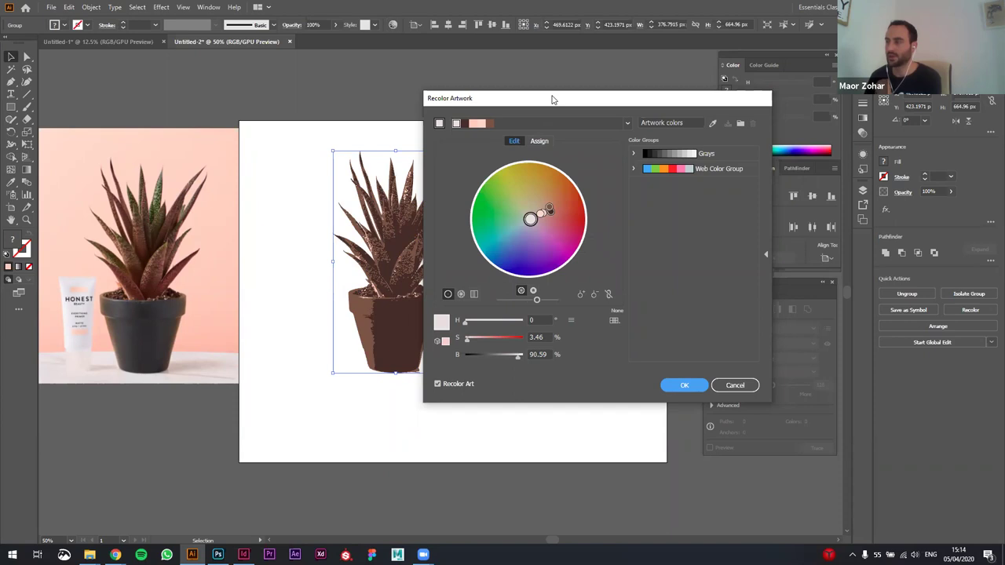
pyautogui.moveTo(552, 100); pyautogui.dragTo(595, 95)
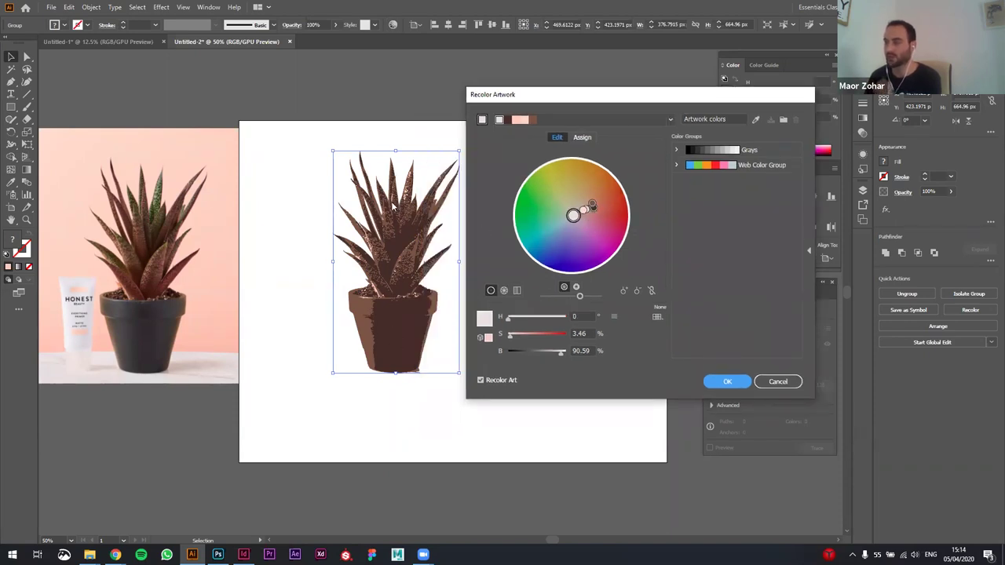
pyautogui.click(651, 291)
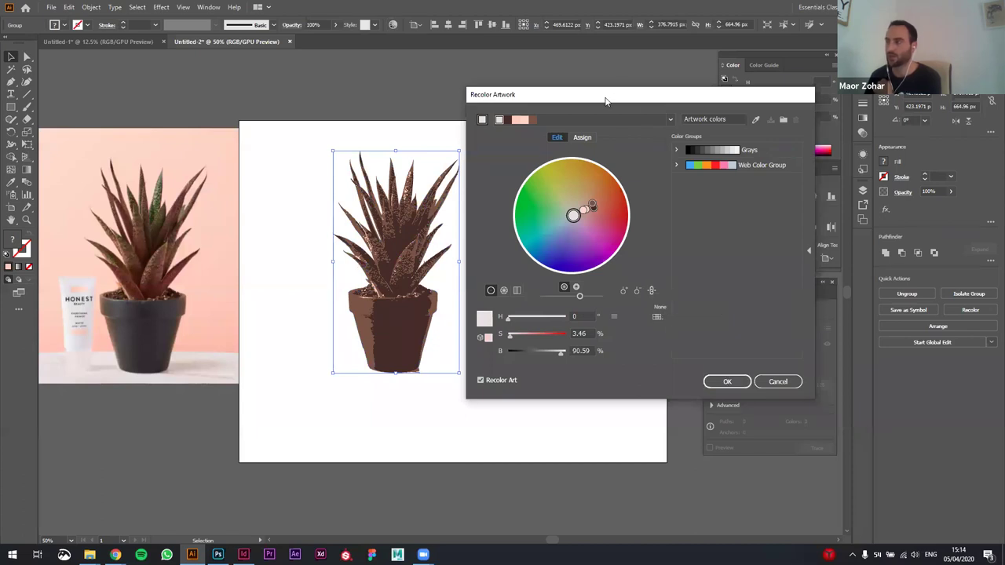
pyautogui.moveTo(605, 101); pyautogui.dragTo(611, 100)
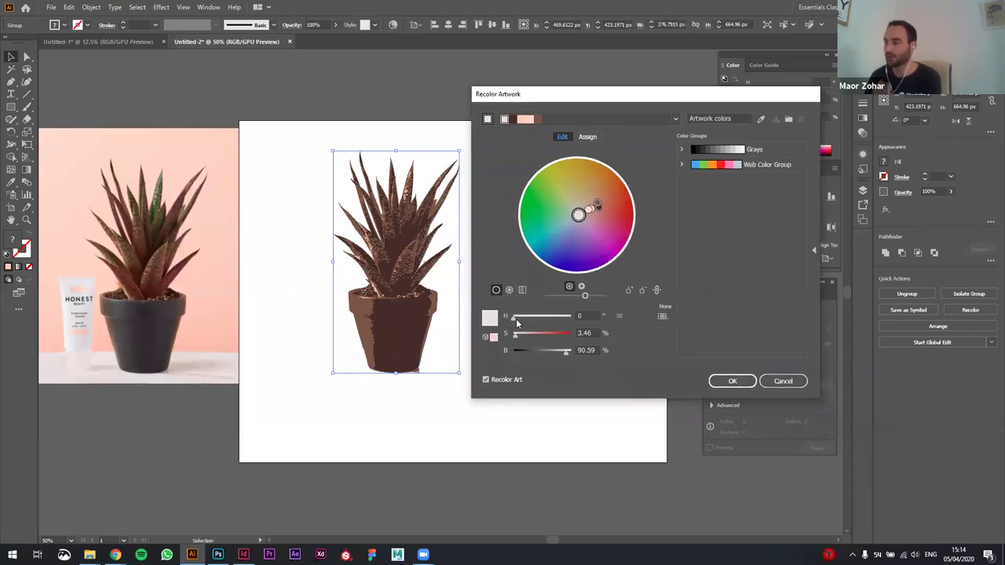
# - Shift the linked colors to green by setting the hue to 65°, and move the dialog aside to compare both plants
pyautogui.moveTo(514, 322); pyautogui.dragTo(525, 322)
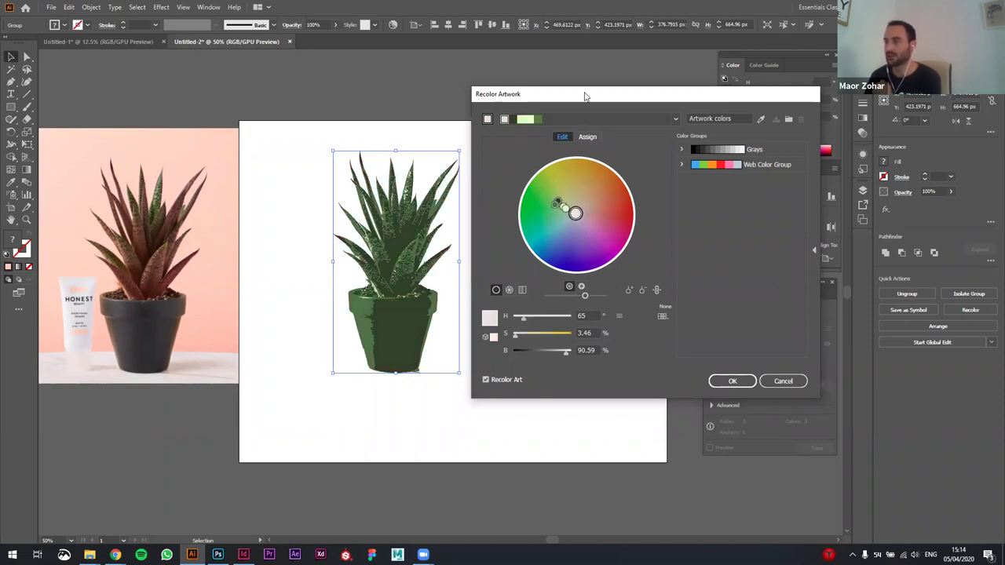
pyautogui.moveTo(583, 94); pyautogui.dragTo(575, 102)
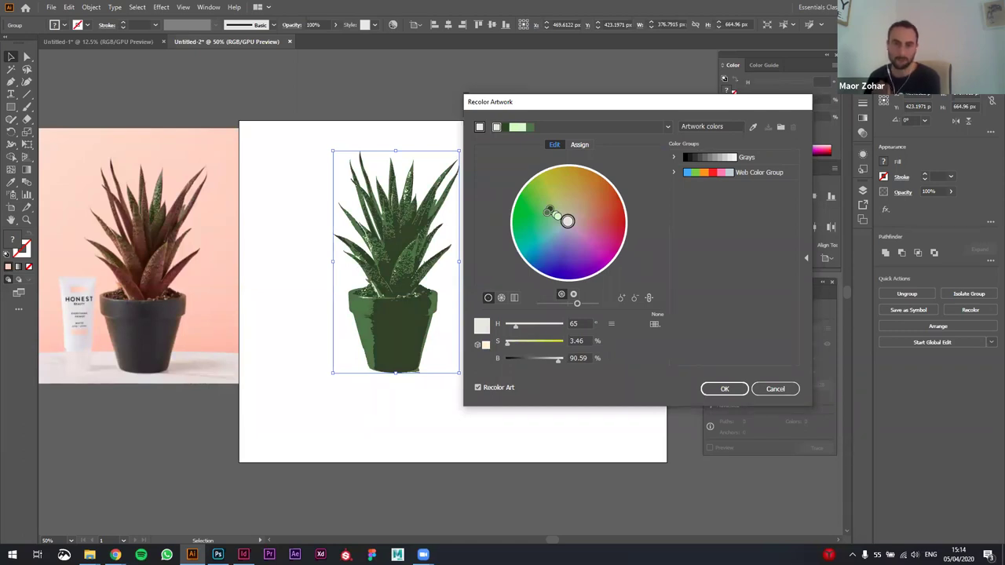
pyautogui.moveTo(541, 102); pyautogui.dragTo(702, 112)
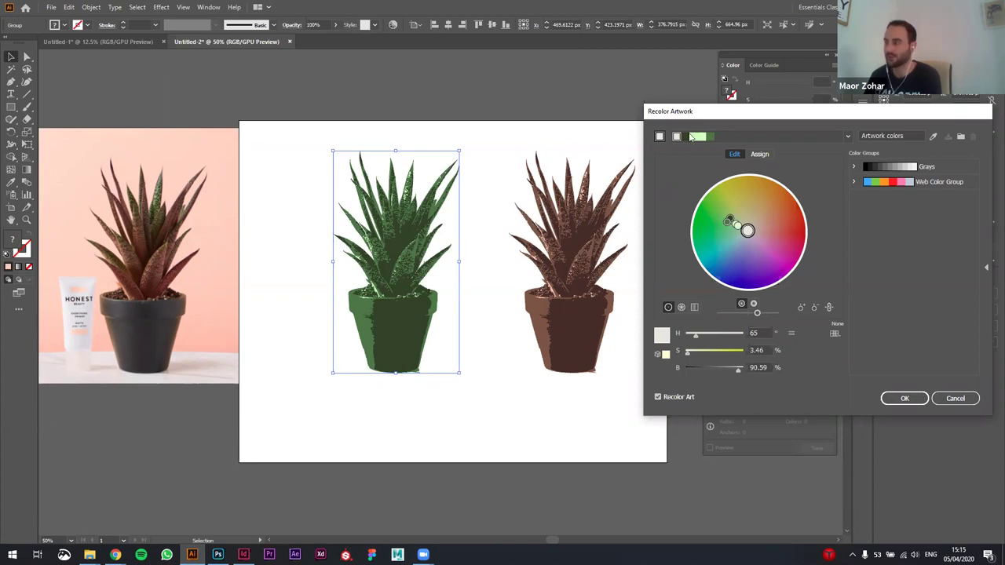
pyautogui.moveTo(703, 115); pyautogui.dragTo(641, 123)
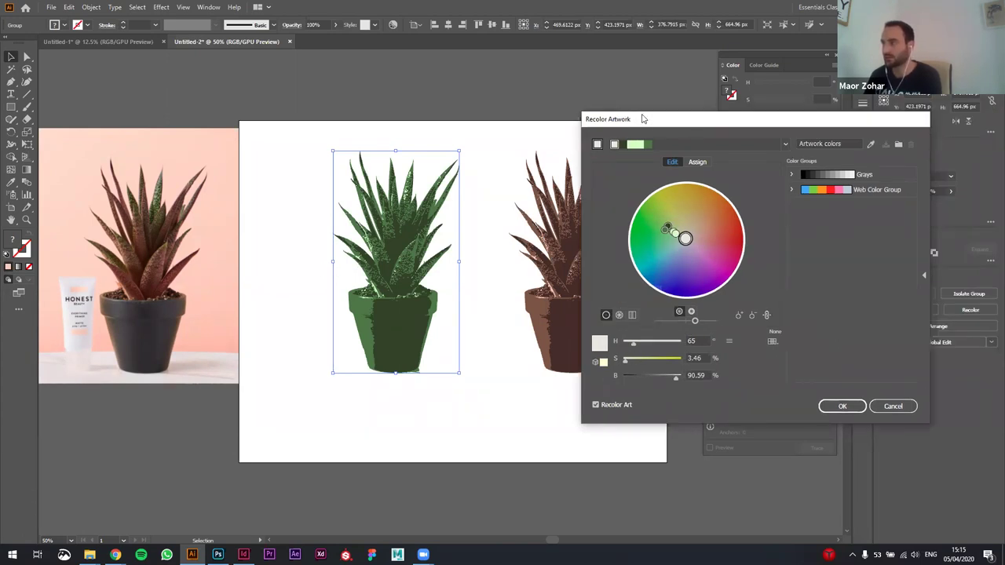
pyautogui.moveTo(642, 118); pyautogui.dragTo(692, 110)
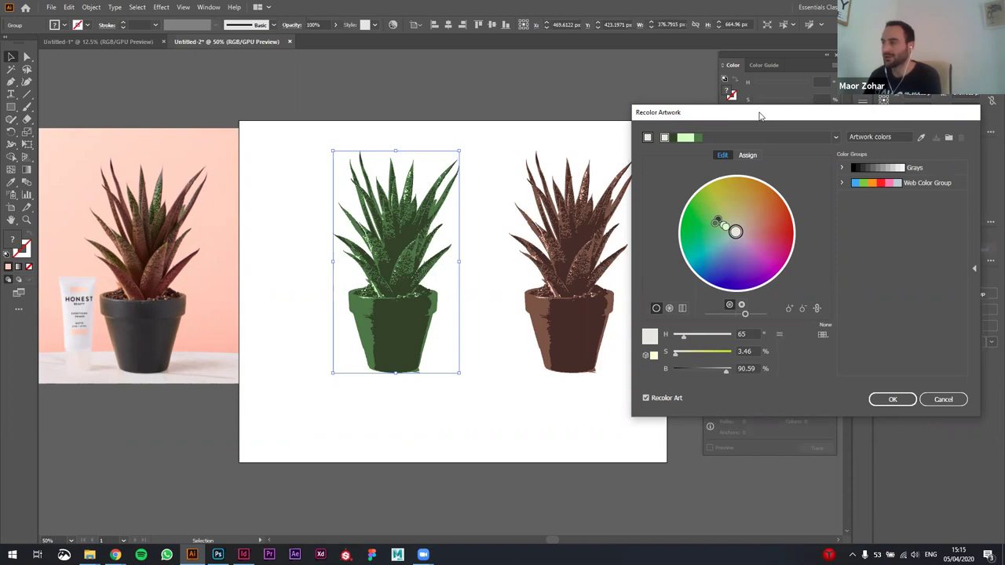
pyautogui.moveTo(760, 116); pyautogui.dragTo(743, 119)
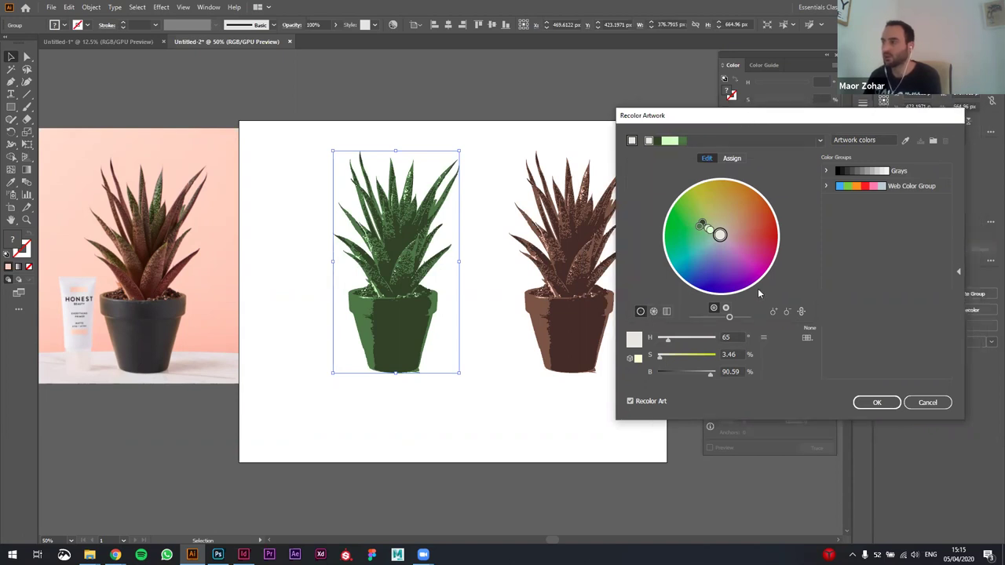
# - Raise the saturation of the linked colors for a more vivid green, apply the recolor, and deselect the plant
pyautogui.moveTo(661, 357); pyautogui.dragTo(674, 340)
pyautogui.click(877, 402)
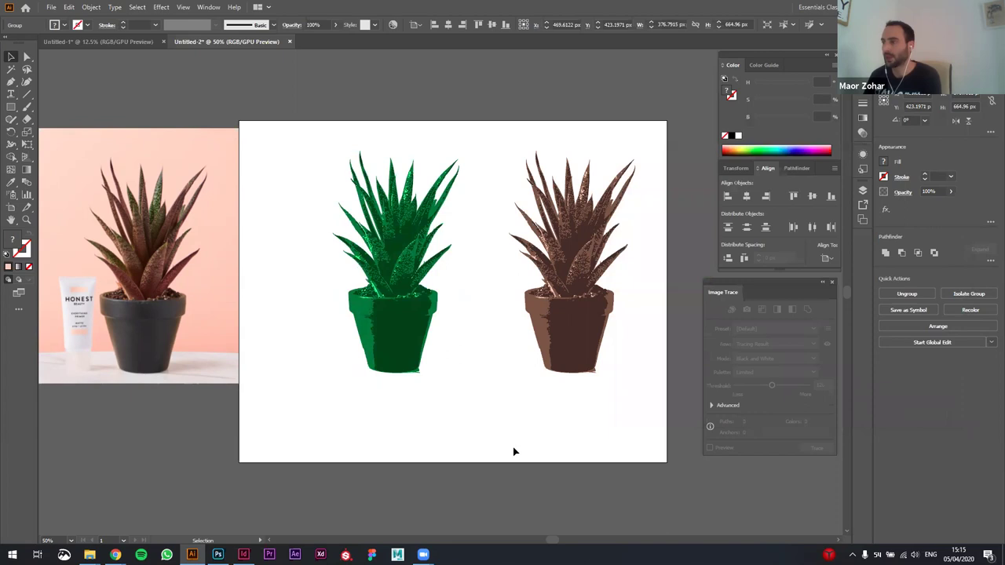
pyautogui.click(431, 436)
pyautogui.hscroll(5, 366, 427)
pyautogui.scroll(-1, 367, 427)
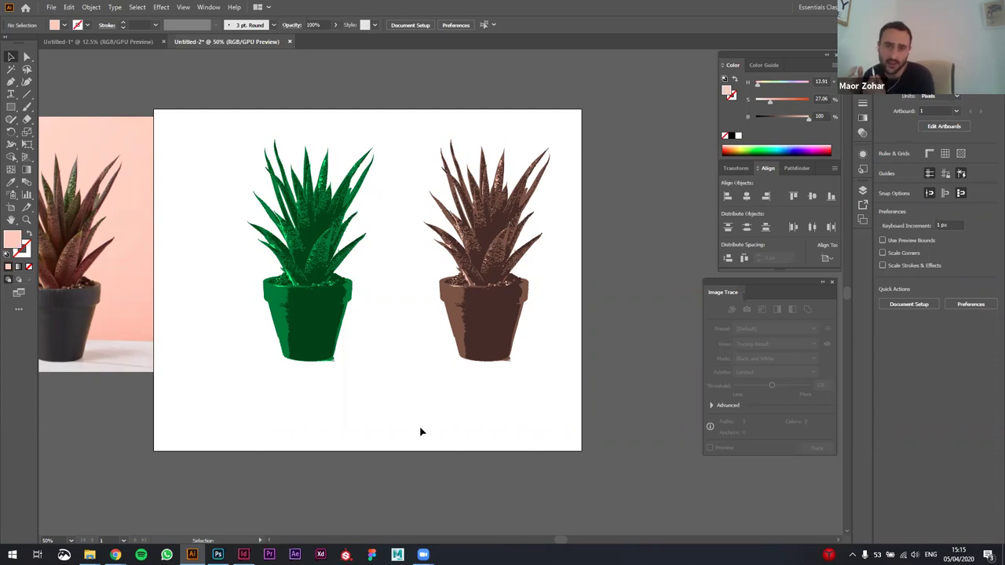
# - Select the original plant photo and review the available Image Trace presets without applying one
pyautogui.click(123, 196)
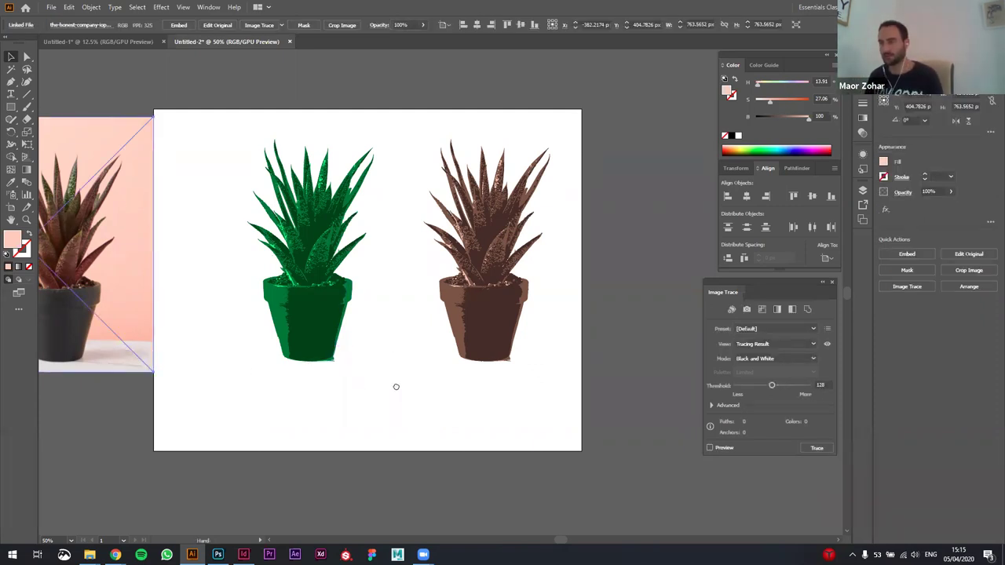
pyautogui.hscroll(-3, 396, 386)
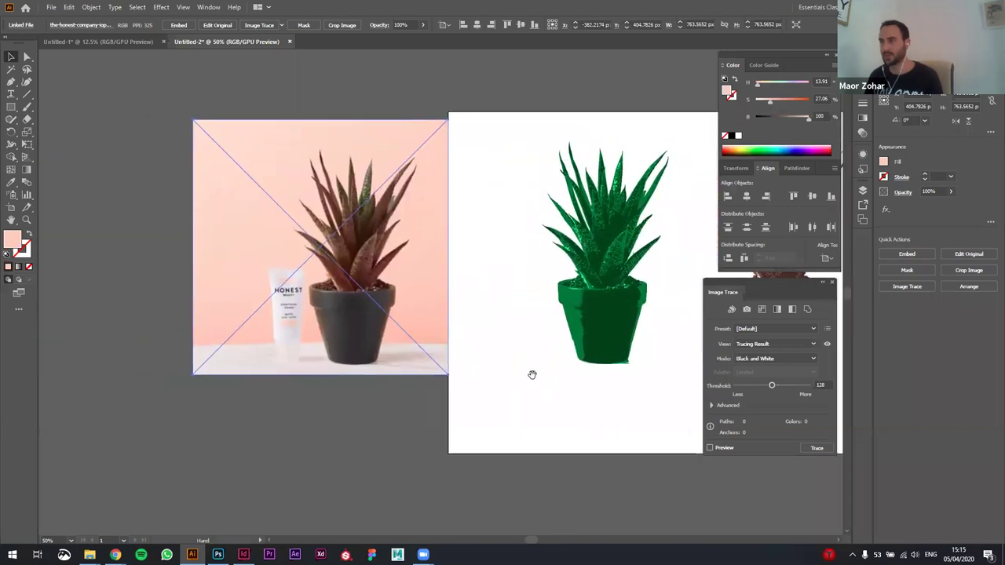
pyautogui.click(281, 26)
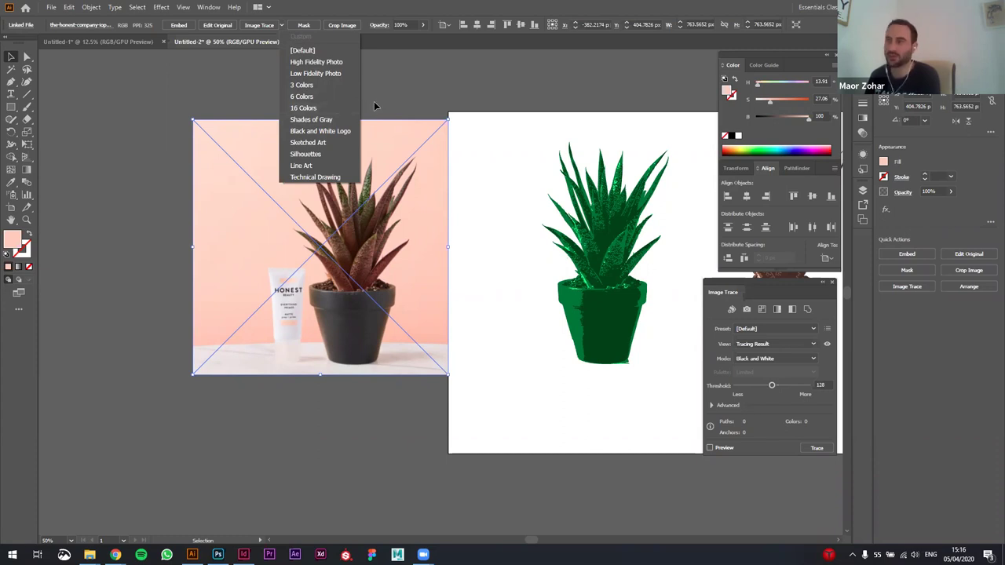
pyautogui.click(419, 98)
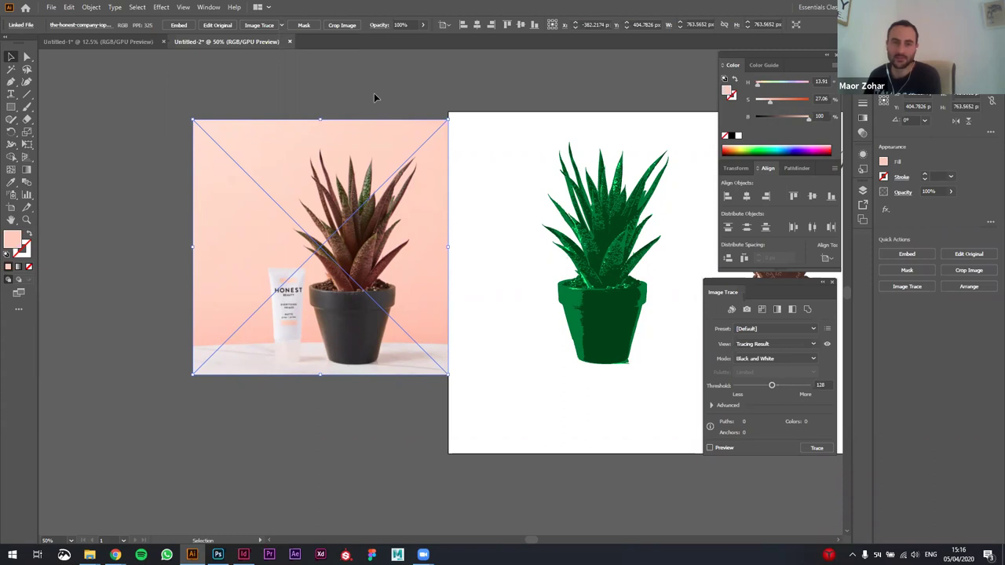
pyautogui.press('space')
pyautogui.moveTo(498, 260); pyautogui.dragTo(316, 254)
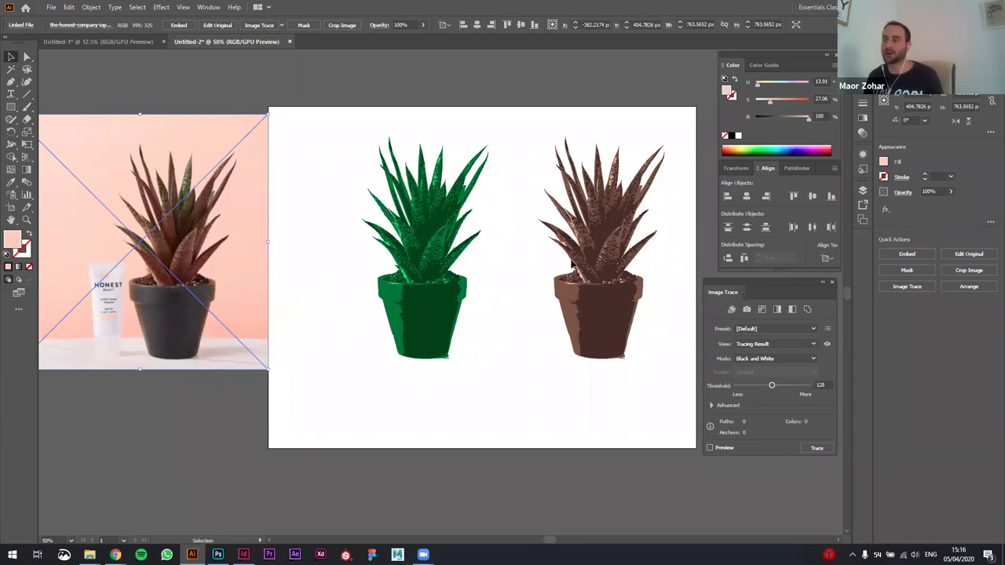
# - Open Recolor Artwork for the right plant copy in color wheel editing and link the harmony colors
pyautogui.click(587, 259)
pyautogui.click(510, 294)
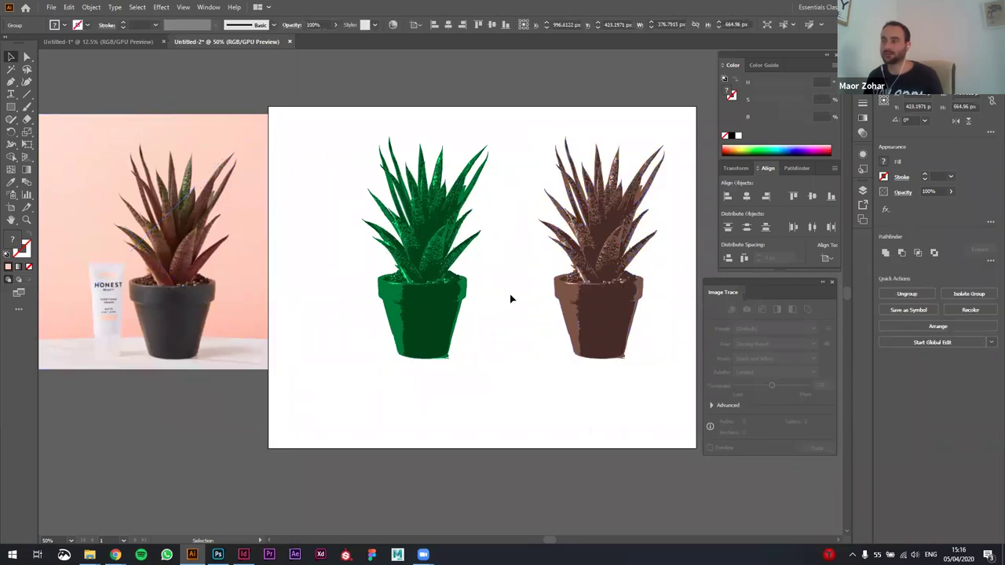
pyautogui.click(569, 290)
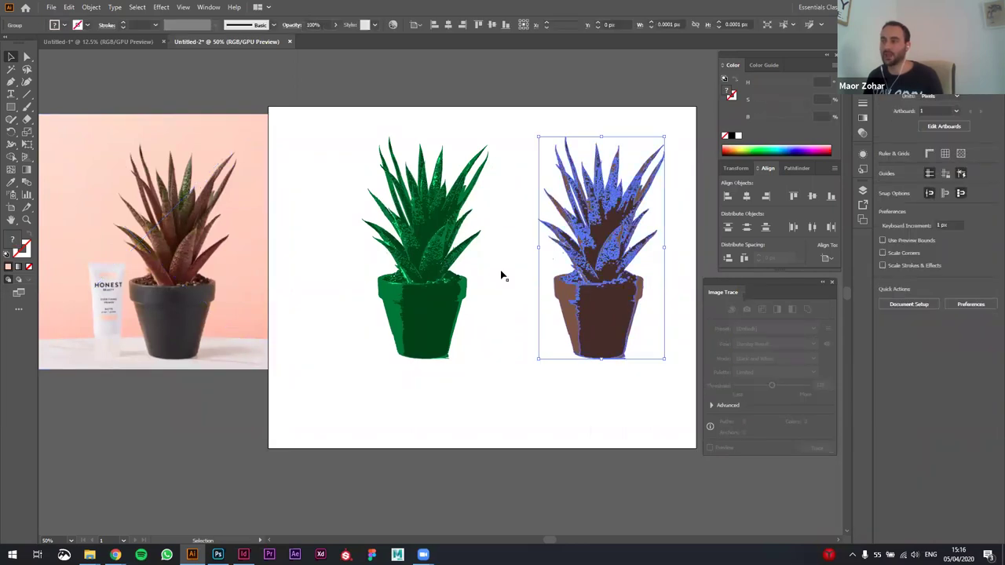
pyautogui.click(394, 26)
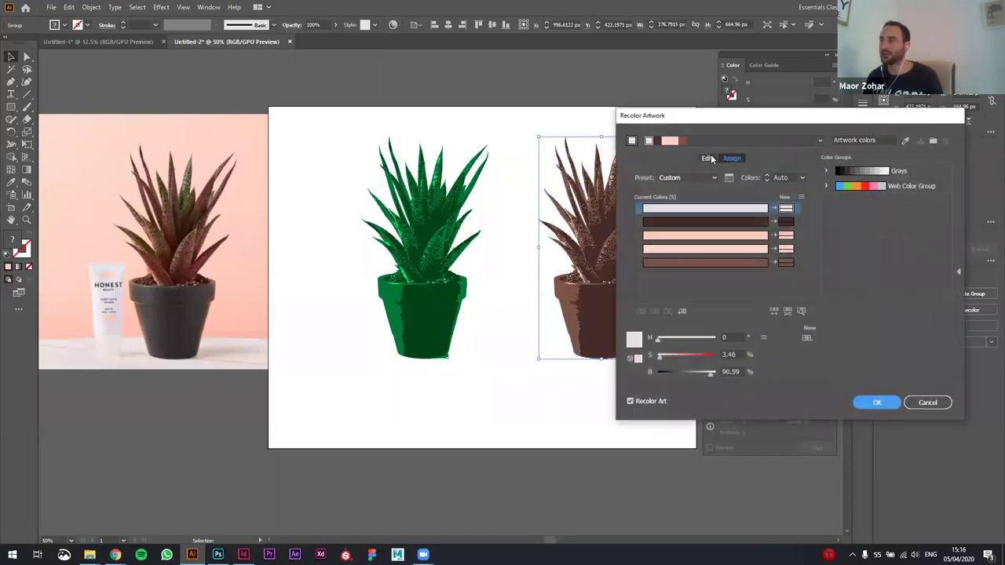
pyautogui.moveTo(685, 124); pyautogui.dragTo(594, 124)
pyautogui.click(612, 158)
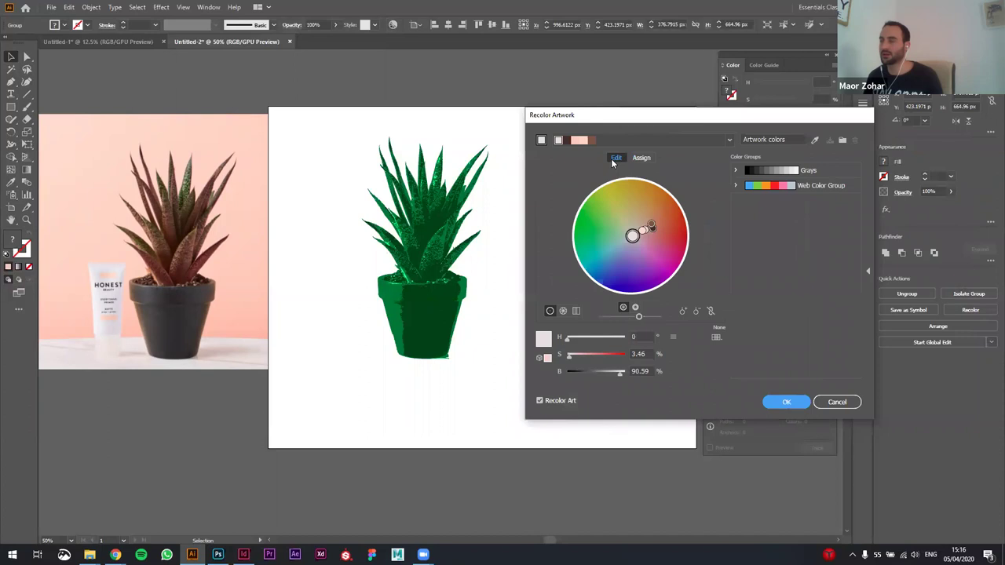
pyautogui.click(712, 311)
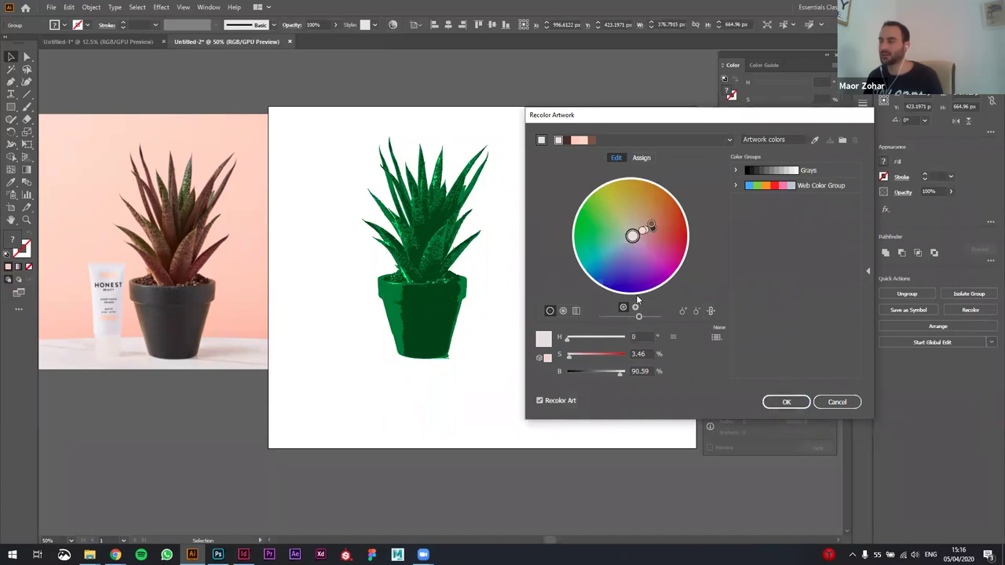
# - Try shifting the linked colors' hue to 71° and 162° on the right plant, discard the recolor, and deselect
pyautogui.moveTo(568, 340); pyautogui.dragTo(578, 342)
pyautogui.moveTo(629, 117); pyautogui.dragTo(287, 112)
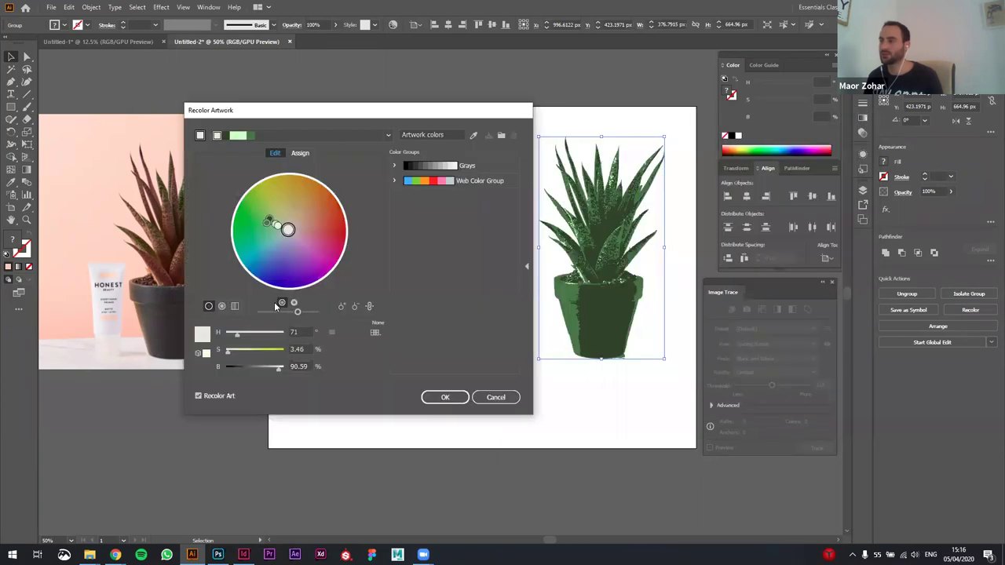
pyautogui.click(252, 335)
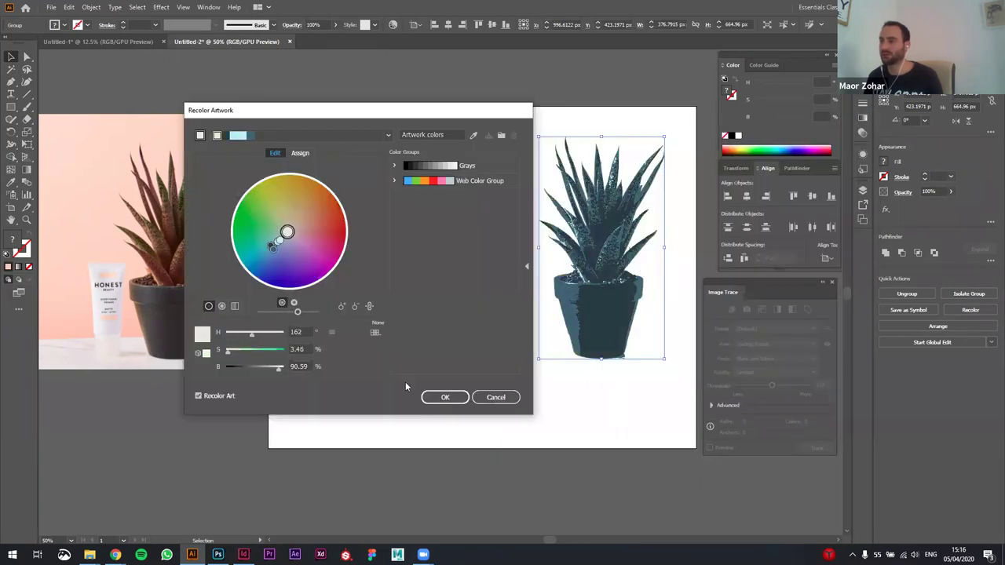
pyautogui.click(487, 398)
pyautogui.click(446, 379)
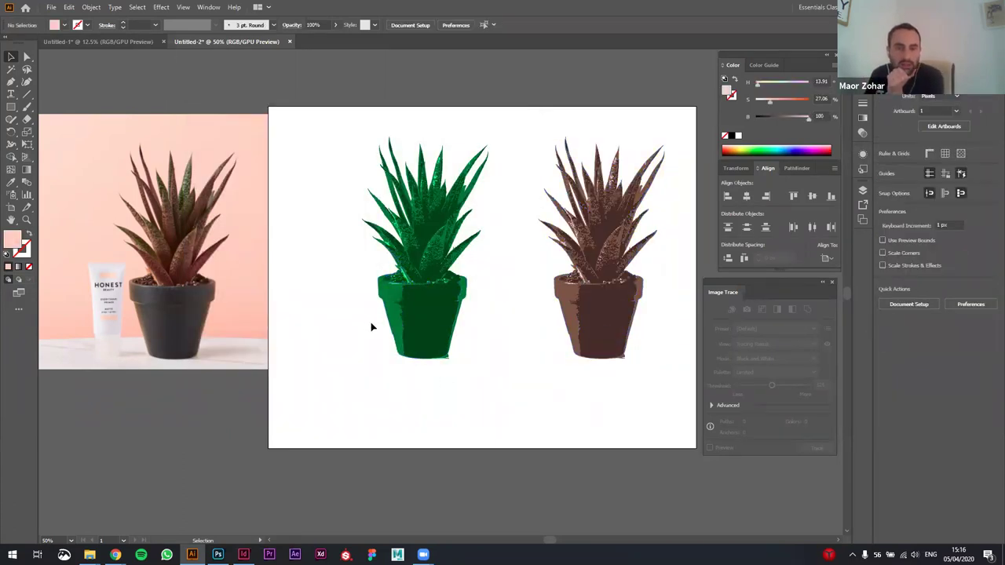
# - Select the original plant photo and nudge it about 147 px left and 11 px up, away from the artboard
pyautogui.click(246, 259)
pyautogui.click(339, 315)
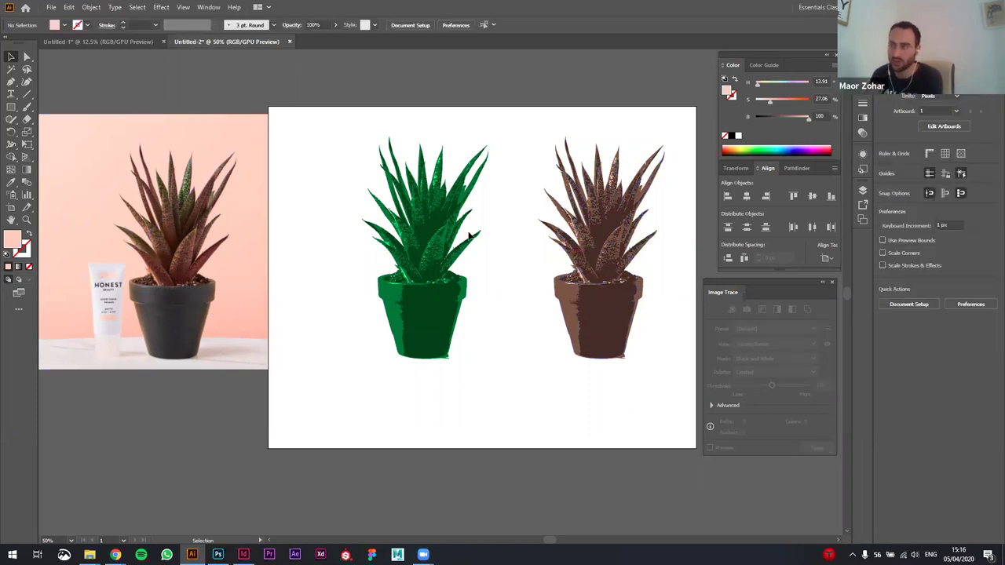
pyautogui.click(221, 211)
pyautogui.hscroll(-4, 503, 377)
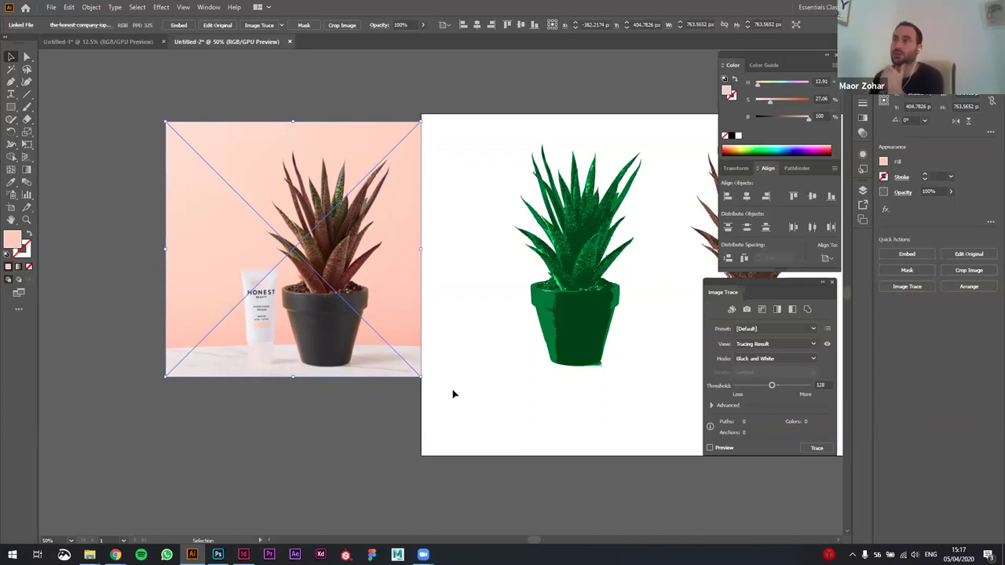
pyautogui.hotkey('shift', 'Left')
pyautogui.hotkey('shift', 'Left')
pyautogui.hotkey('shift', 'Left')
pyautogui.hotkey('shift', 'Left')
pyautogui.hotkey('shift', 'Left')
pyautogui.hotkey('shift', 'Left')
pyautogui.hotkey('shift', 'Left')
pyautogui.hotkey('shift', 'Left')
pyautogui.hotkey('shift', 'Left')
pyautogui.hotkey('shift', 'Left')
pyautogui.hotkey('shift', 'Left')
pyautogui.hotkey('shift', 'Left')
pyautogui.hotkey('shift', 'Up')
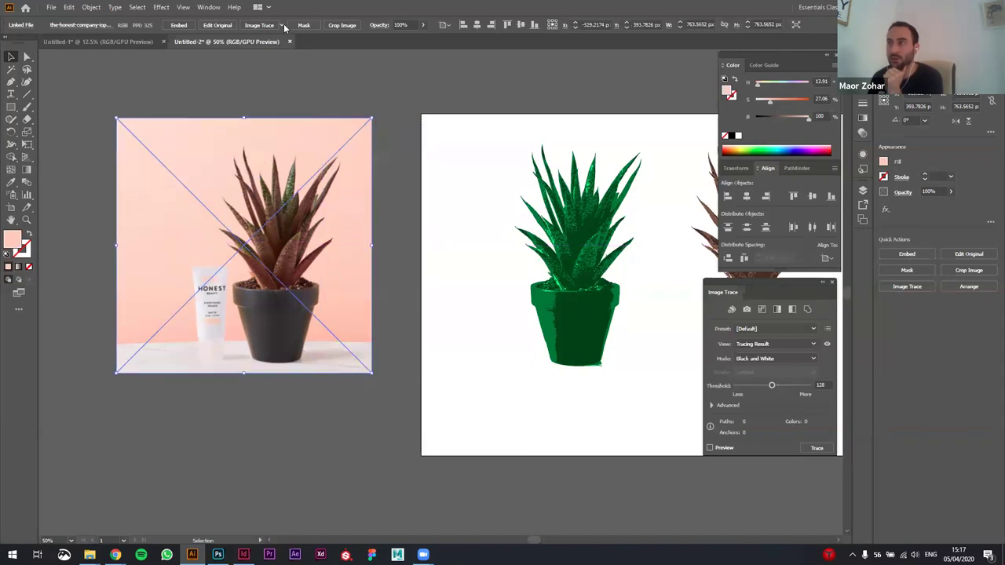
# - Trace the plant photo with the 3 Colors preset and expand the tracing into vector paths
pyautogui.click(283, 25)
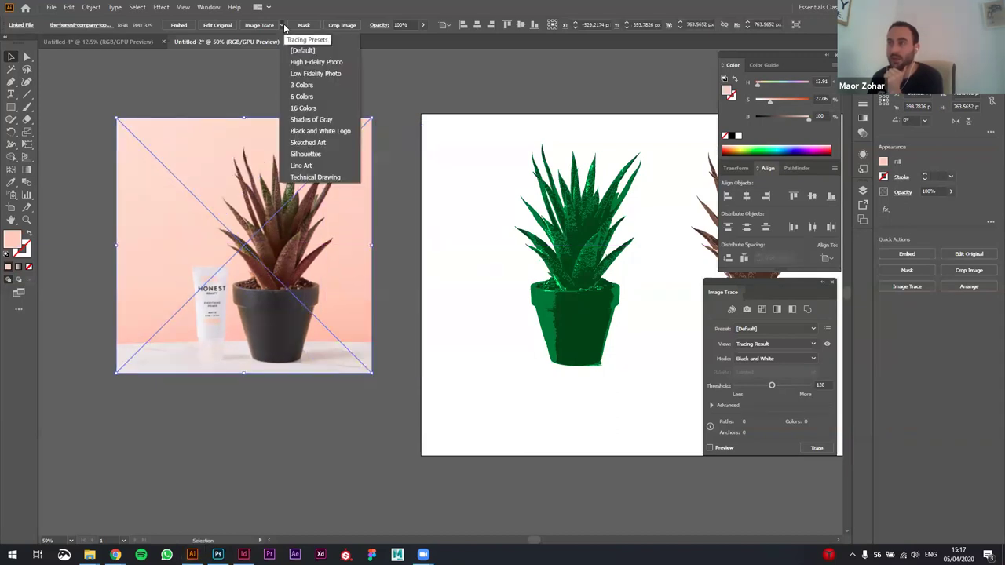
pyautogui.click(318, 85)
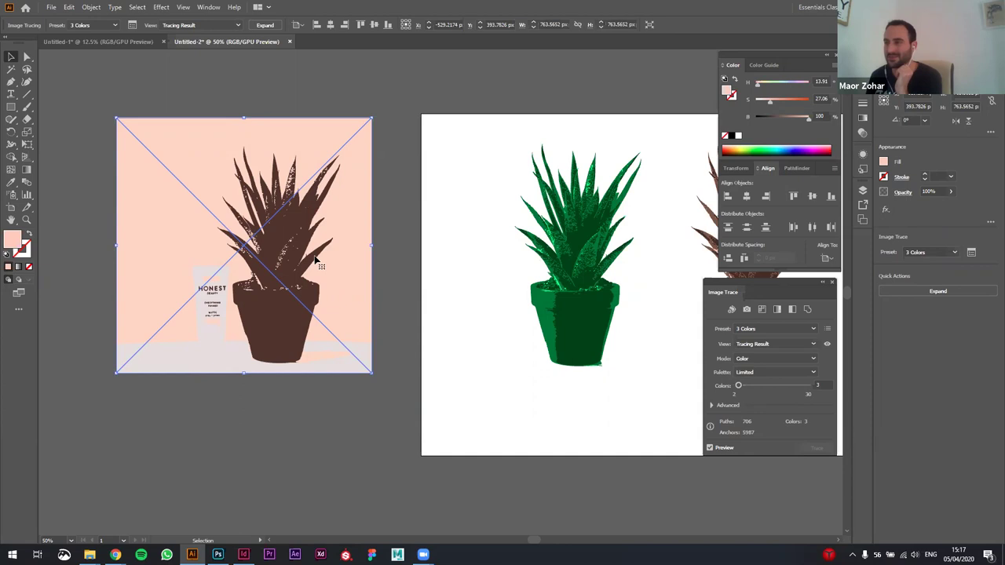
pyautogui.click(274, 28)
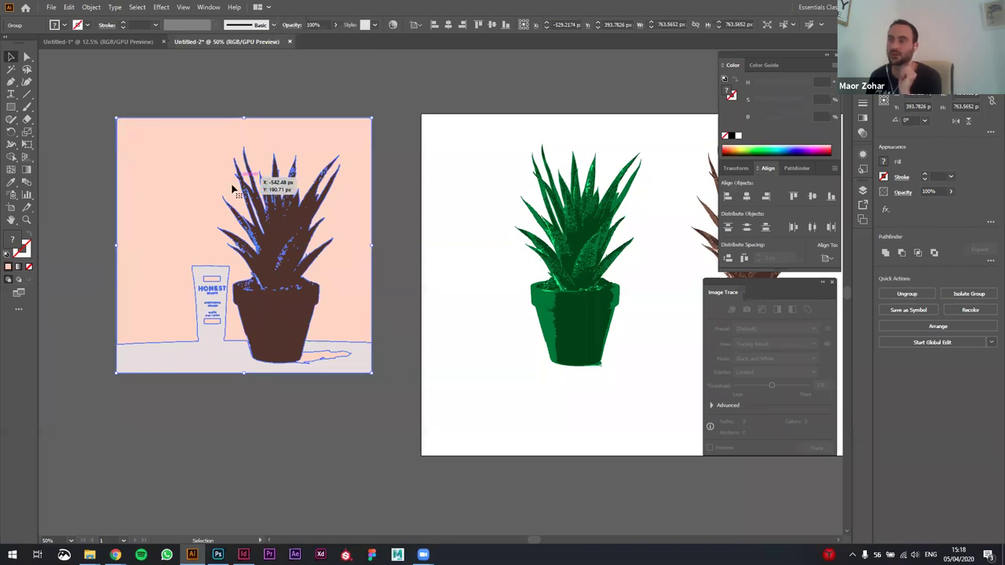
# - Isolate the traced group, pull out its pink background shape and delete it, and exit isolation mode
pyautogui.doubleClick(181, 194)
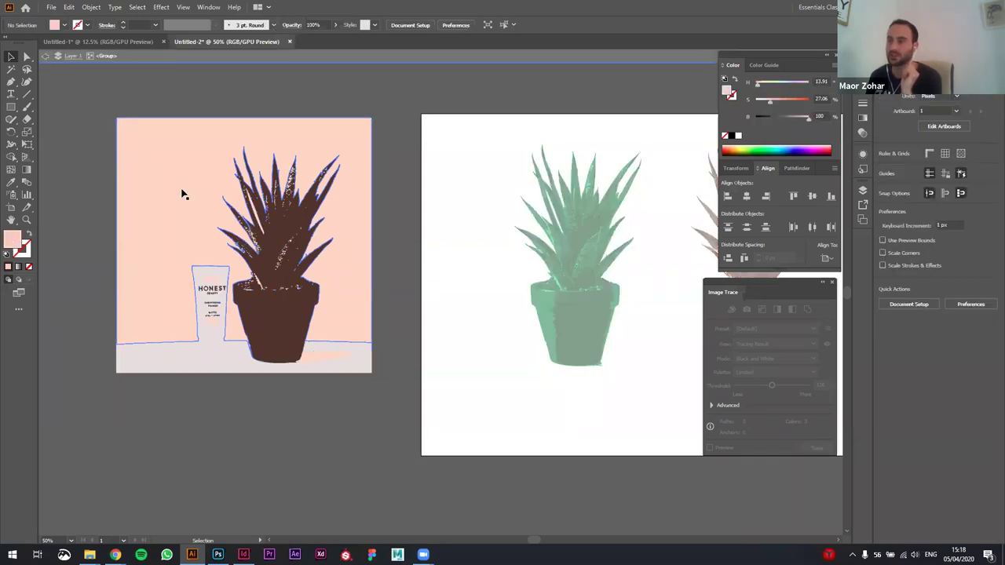
pyautogui.moveTo(179, 197)
pyautogui.mouseDown()
pyautogui.moveTo(171, 253)
pyautogui.moveTo(371, 262)
pyautogui.moveTo(384, 243)
pyautogui.mouseUp()
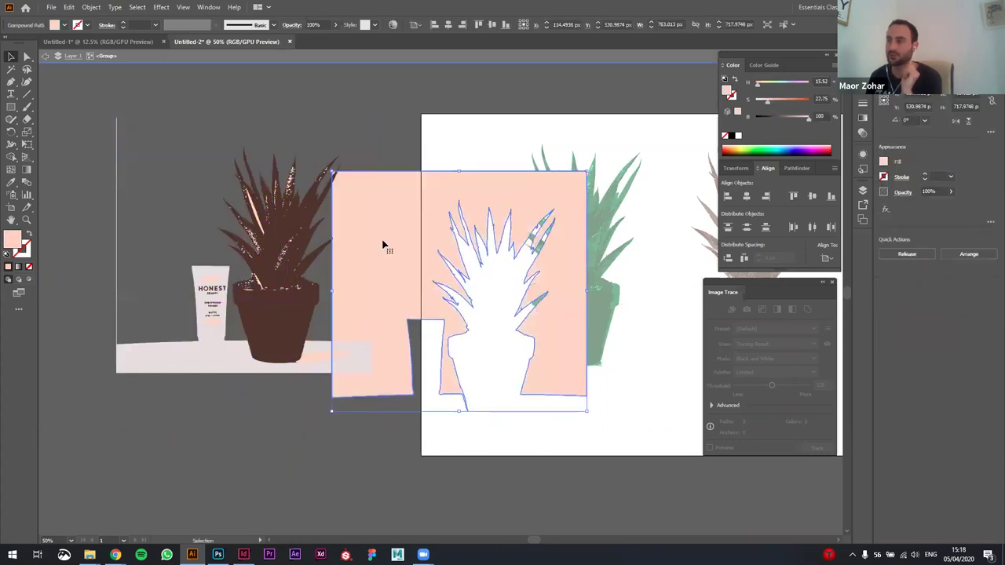
pyautogui.press('Delete')
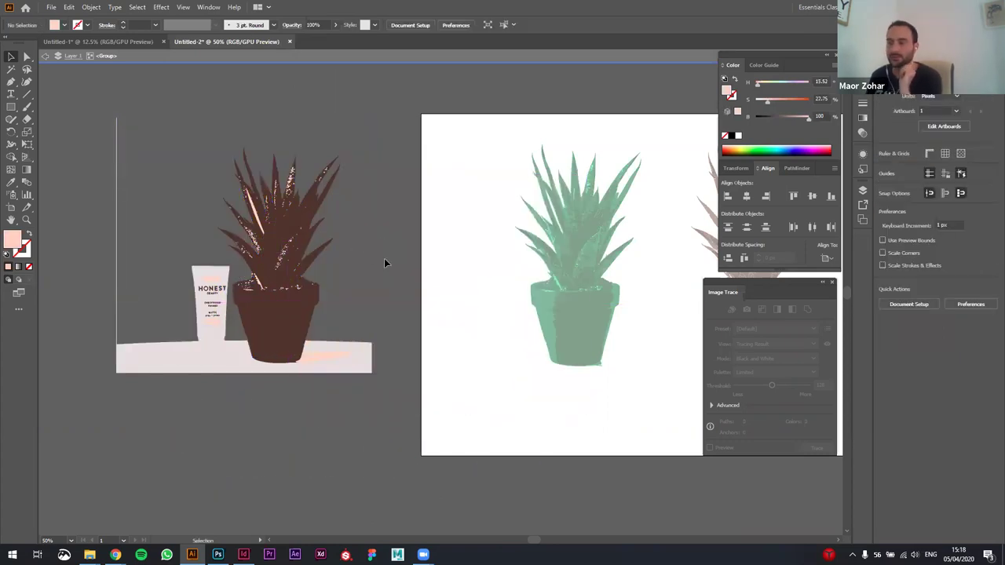
pyautogui.doubleClick(384, 258)
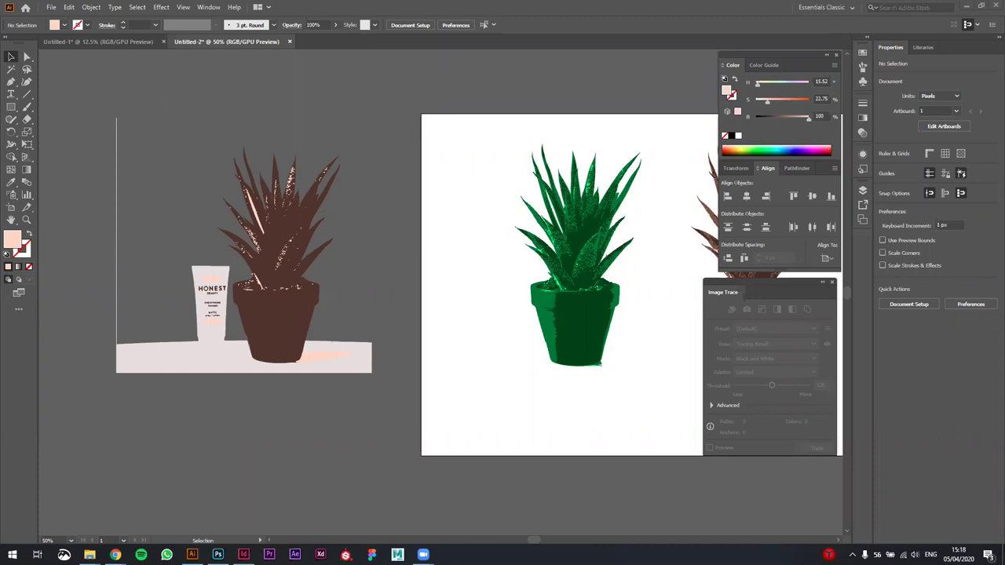
# - Pick all the pale shapes with the Magic Wand from a leaf highlight in the traced plant and delete them
pyautogui.scroll(2, 284, 134)
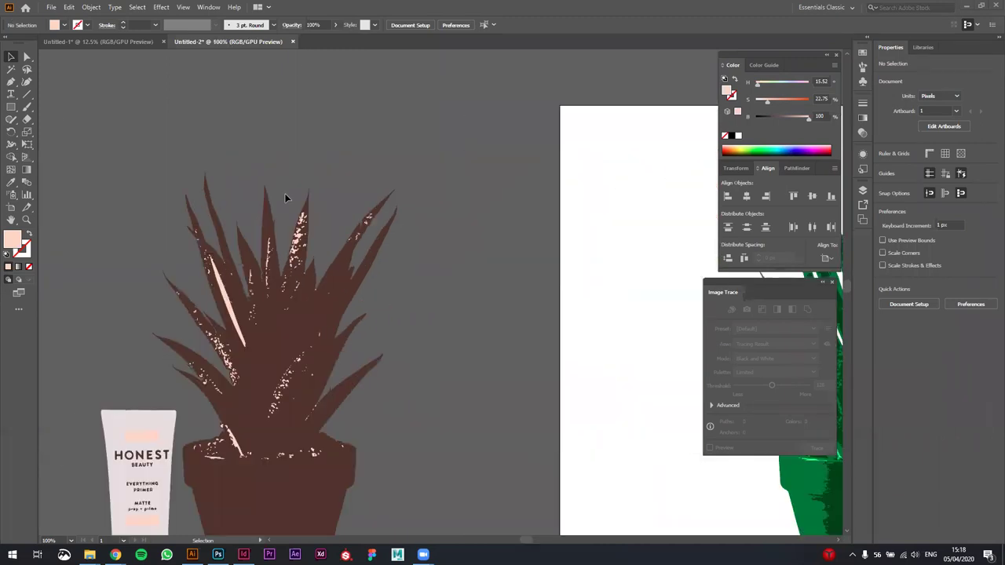
pyautogui.moveTo(337, 170); pyautogui.dragTo(413, 81)
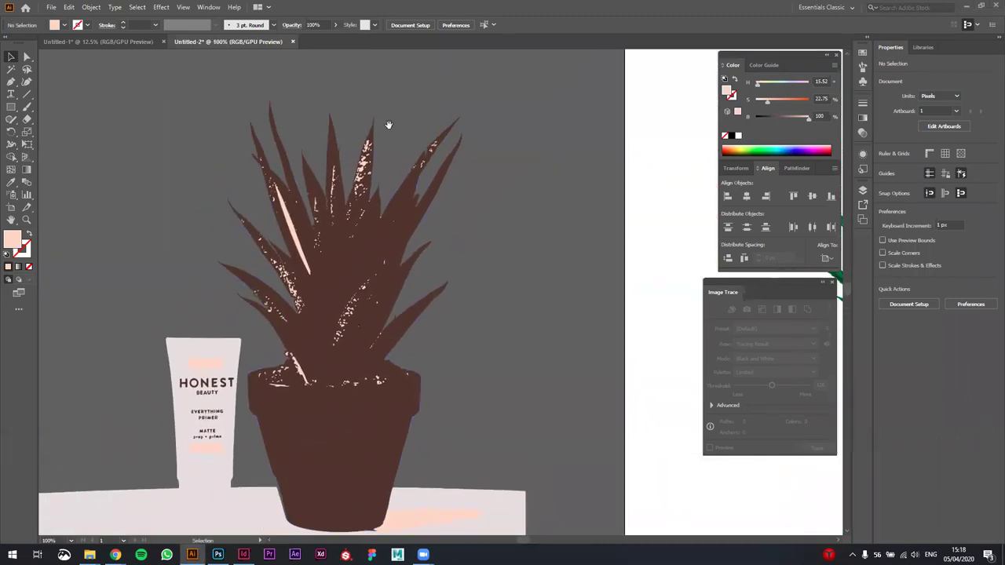
pyautogui.moveTo(388, 124); pyautogui.dragTo(409, 109)
pyautogui.hscroll(-3, 306, 157)
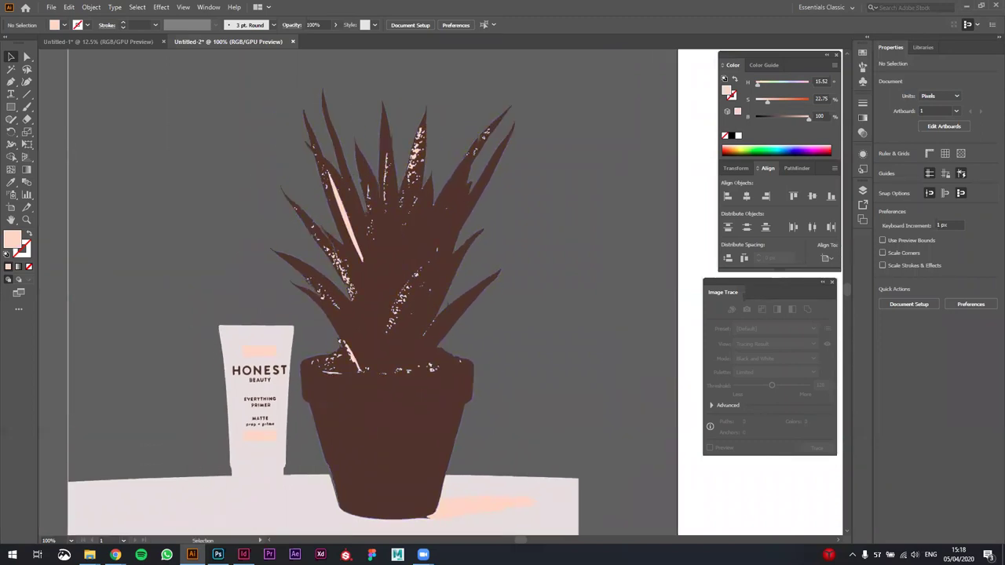
pyautogui.scroll(2, 173, 220)
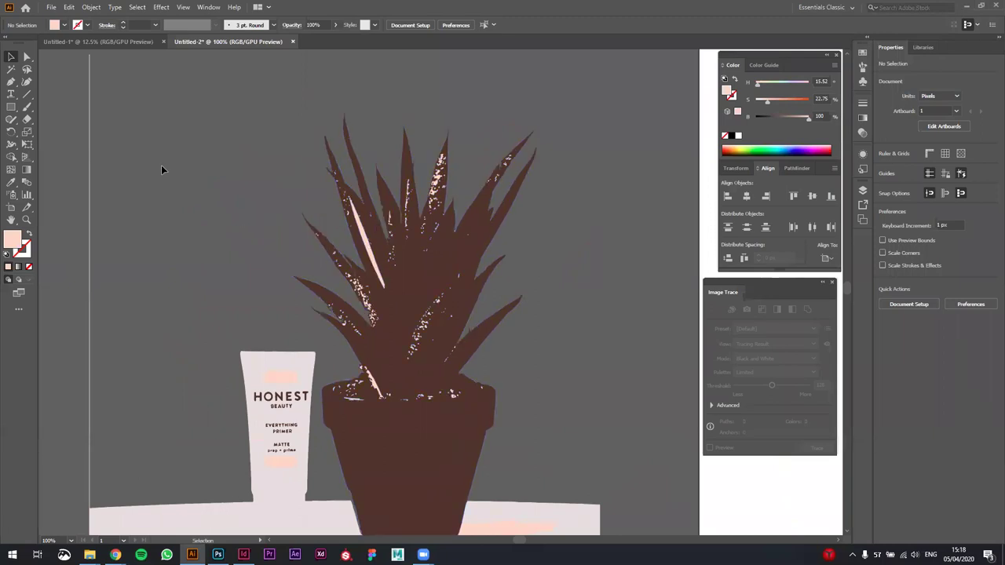
pyautogui.click(13, 70)
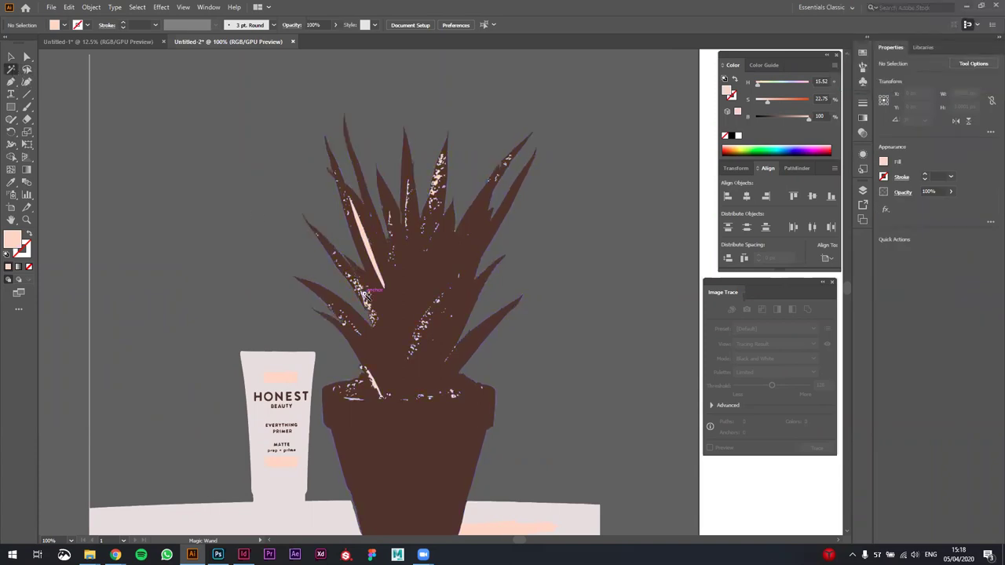
pyautogui.click(366, 293)
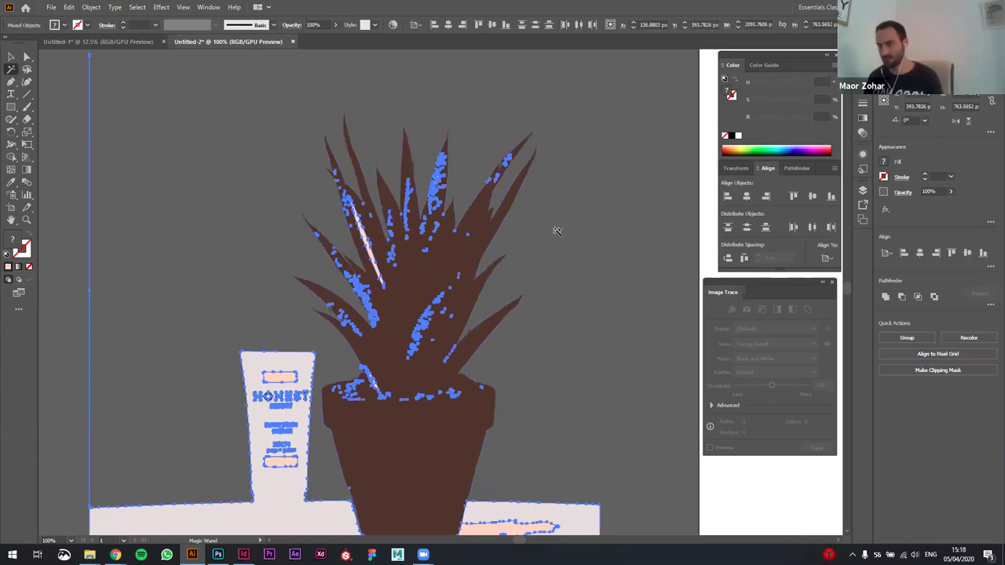
pyautogui.press('Delete')
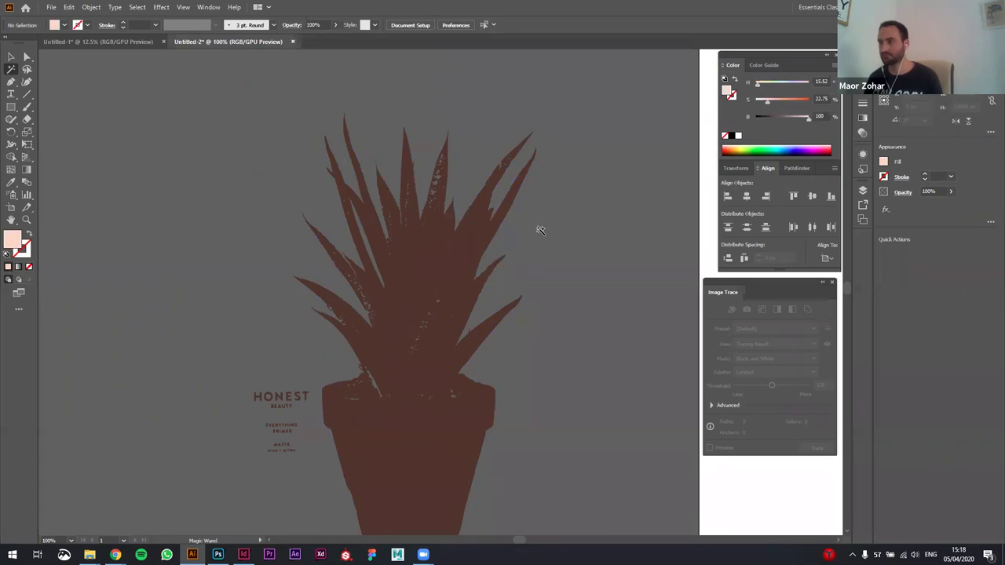
# - Delete the leftover tube label lettering beside the traced plant using the Direct Selection tool
pyautogui.scroll(-1, 540, 230)
pyautogui.press('v')
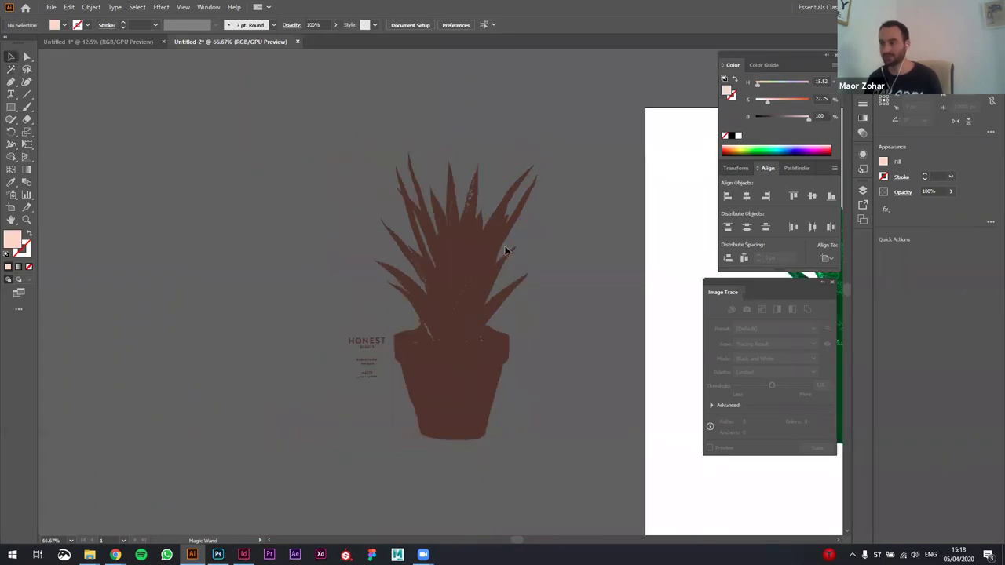
pyautogui.moveTo(249, 278); pyautogui.dragTo(170, 245)
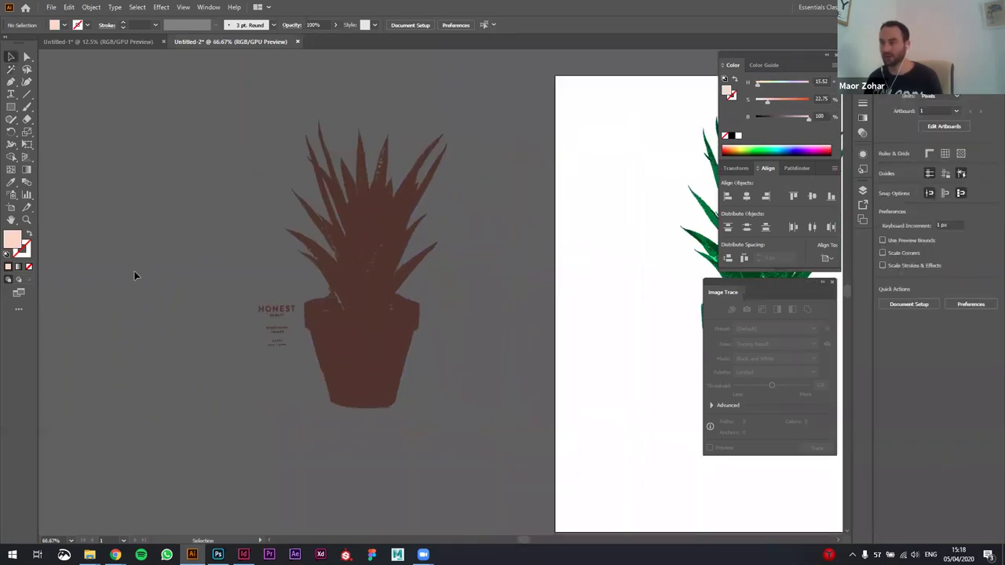
pyautogui.click(294, 366)
pyautogui.press('a')
pyautogui.moveTo(233, 329); pyautogui.dragTo(272, 360)
pyautogui.press('v')
pyautogui.click(286, 284)
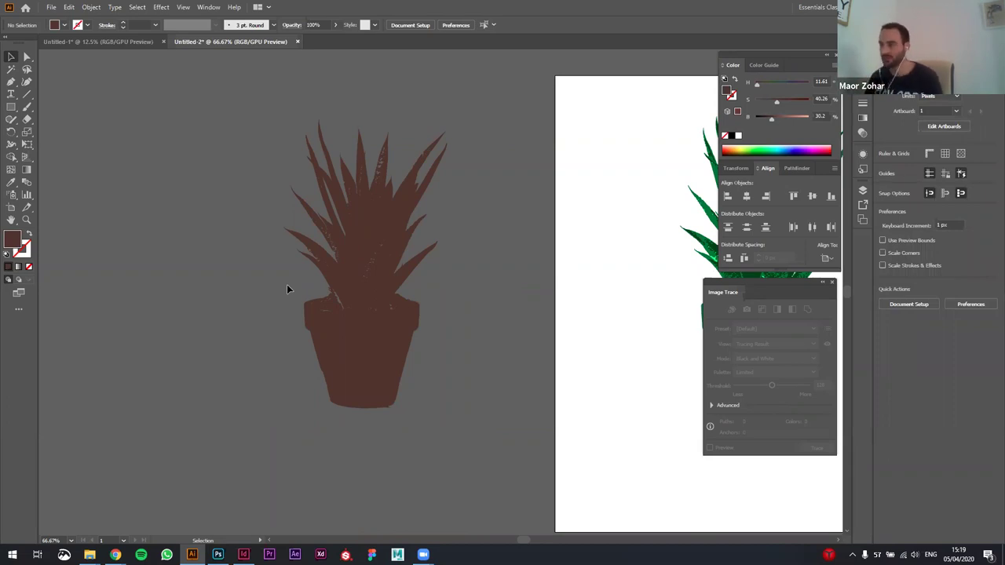
# - Check the right plant on the artboard for lost highlights and undo the label and pale-shape deletions
pyautogui.scroll(-2, 283, 248)
pyautogui.moveTo(291, 205); pyautogui.dragTo(228, 205)
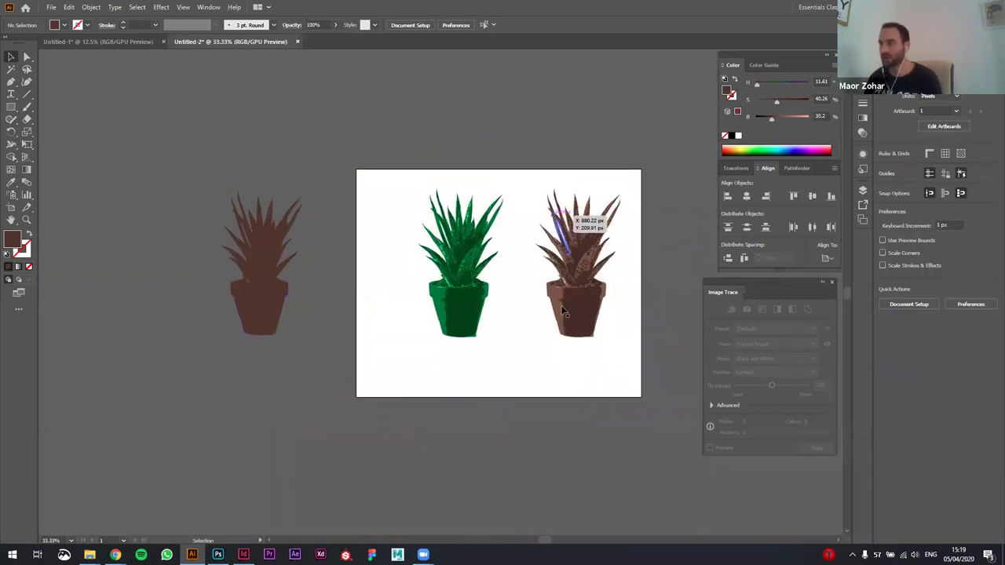
pyautogui.click(604, 274)
pyautogui.scroll(3, 605, 275)
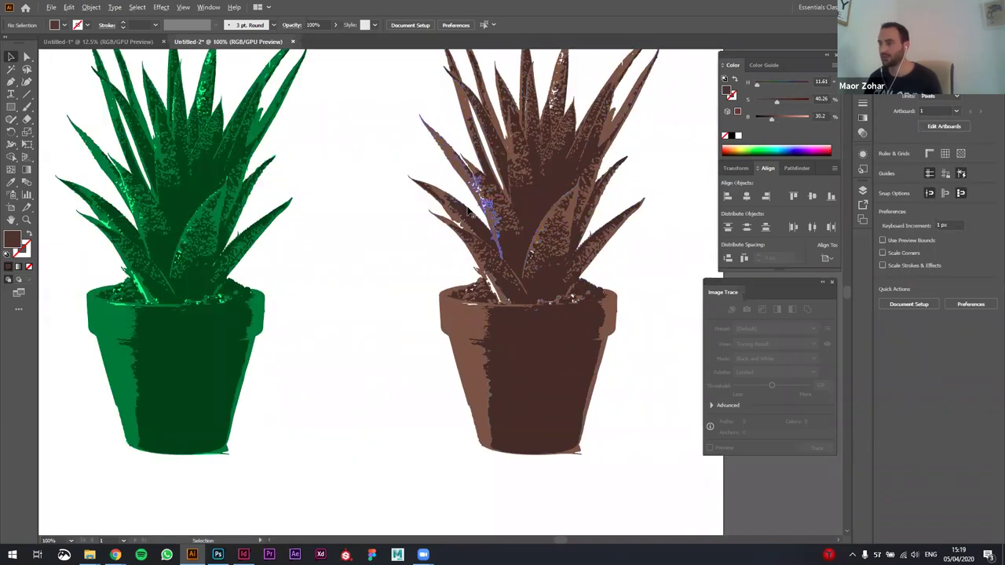
pyautogui.scroll(-2, 492, 195)
pyautogui.moveTo(223, 314); pyautogui.dragTo(331, 346)
pyautogui.hotkey('ctrl', 'a')
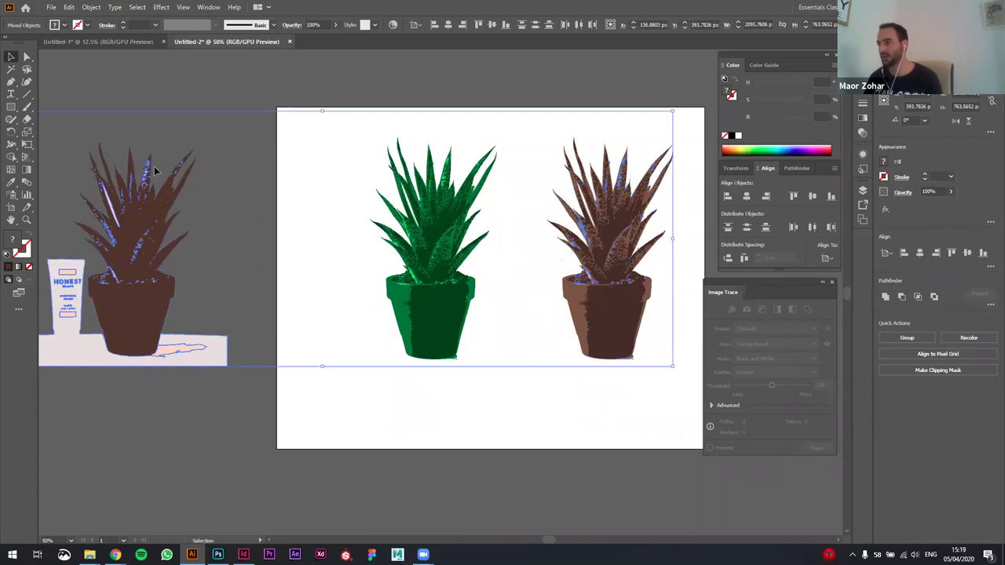
# - Examine which pale shapes are selected in the traced photo and the right plant, and clear the selection
pyautogui.moveTo(207, 217); pyautogui.dragTo(255, 227)
pyautogui.scroll(3, 254, 226)
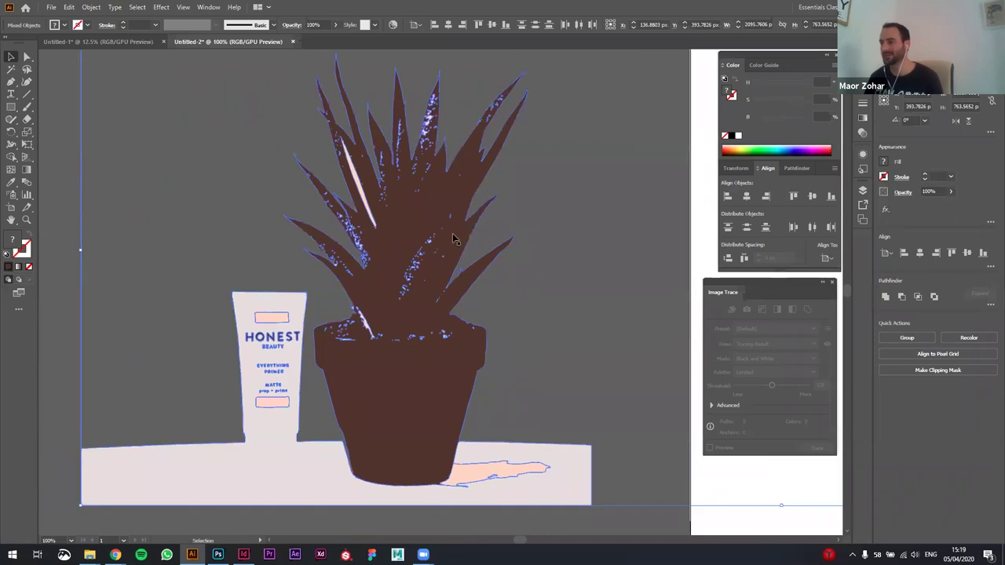
pyautogui.scroll(-2, 455, 235)
pyautogui.hscroll(10, 528, 265)
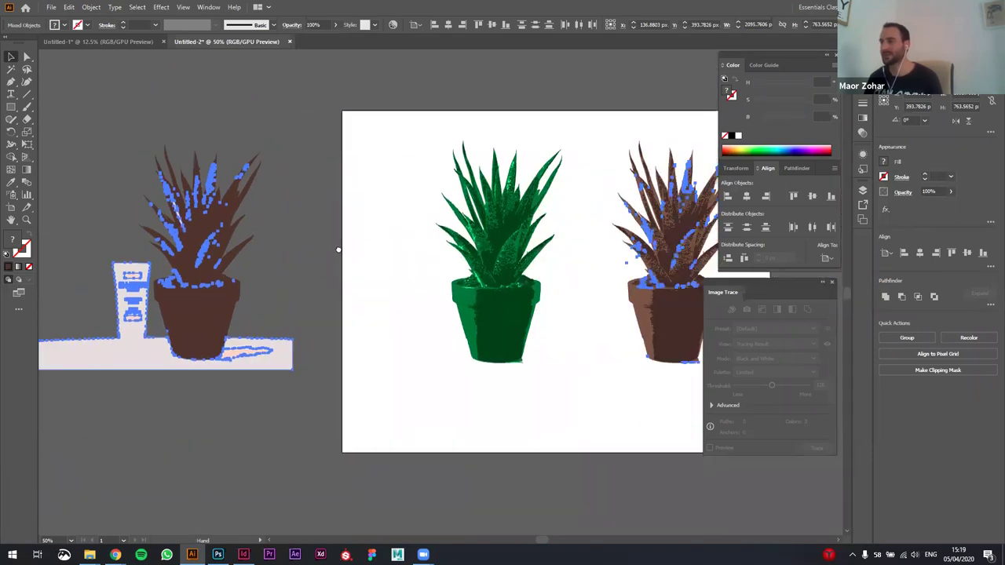
pyautogui.hscroll(-5, 439, 299)
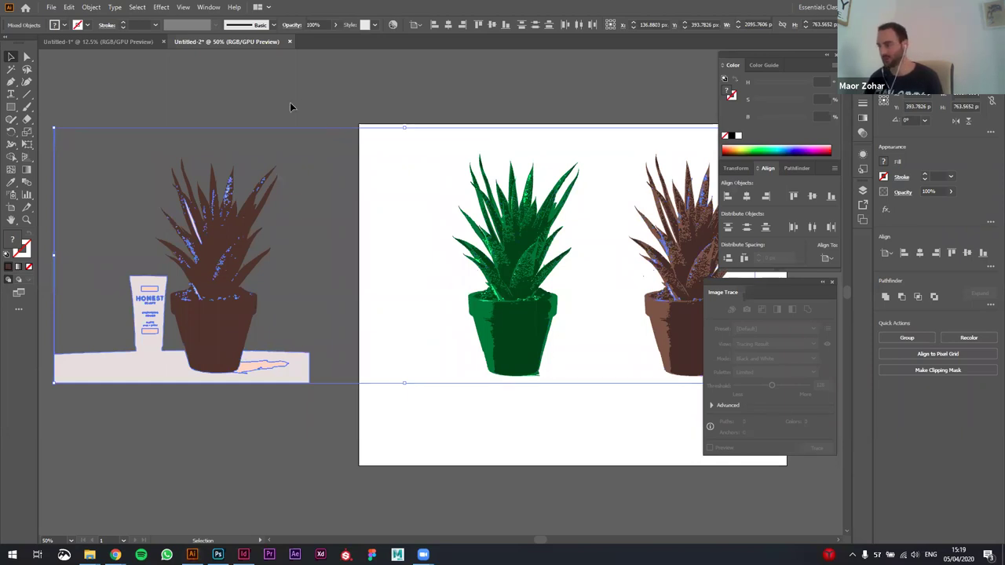
pyautogui.scroll(-1, 241, 187)
pyautogui.click(322, 115)
pyautogui.moveTo(321, 117); pyautogui.dragTo(330, 142)
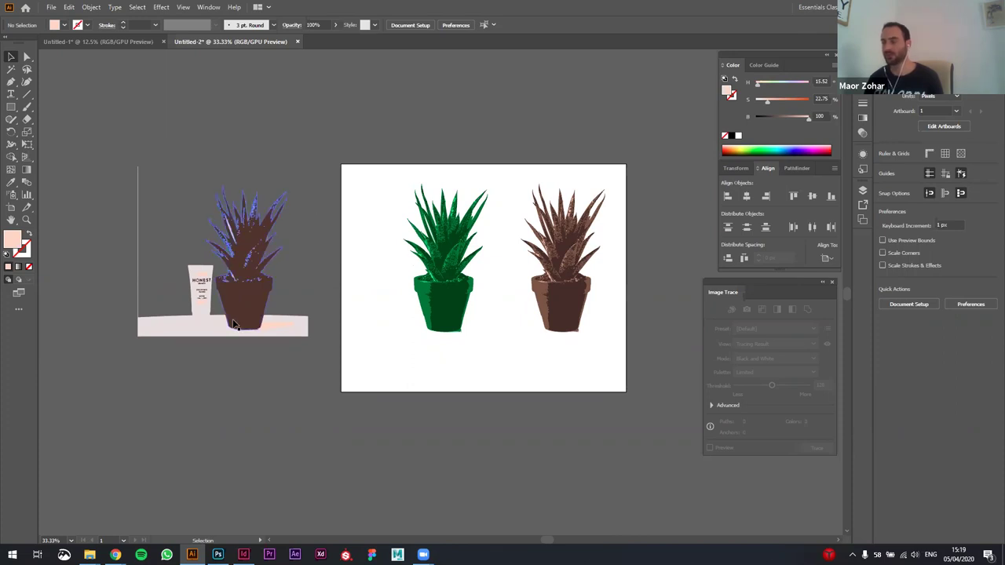
# - Switch to Photoshop and open the photo of the woman below the arched stone bridge from the Example Photos folder
pyautogui.click(217, 554)
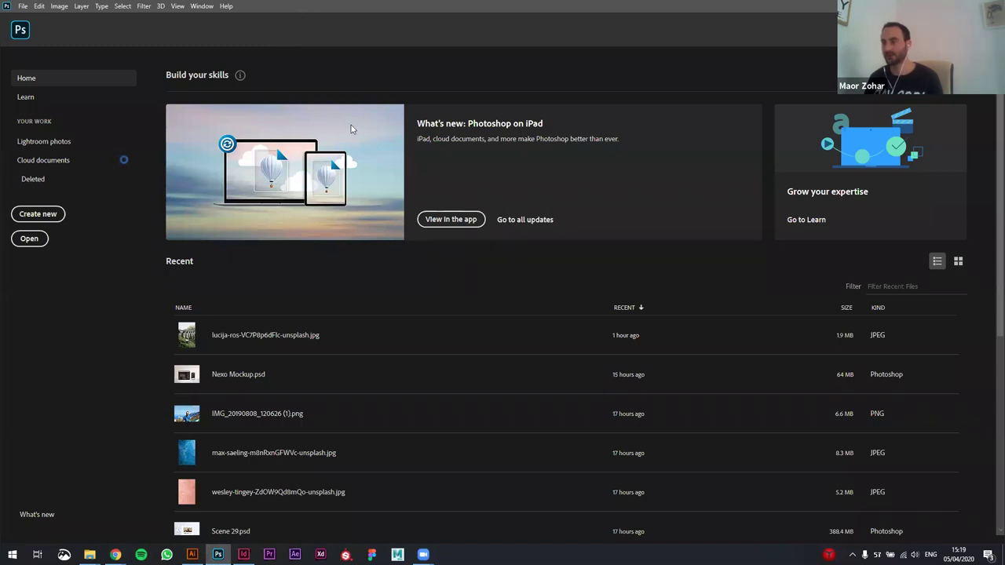
pyautogui.hotkey('alt', 'Tab')
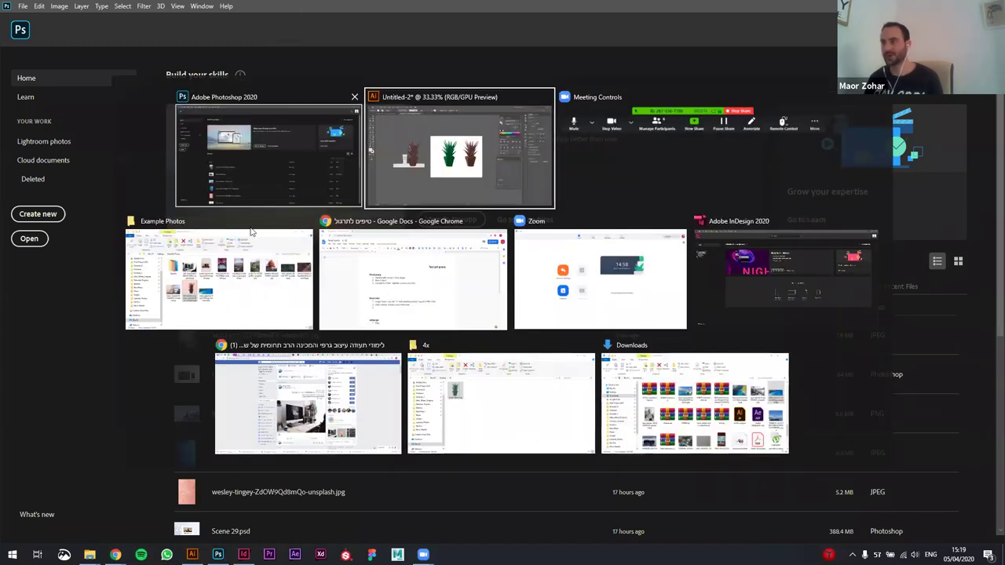
pyautogui.click(251, 235)
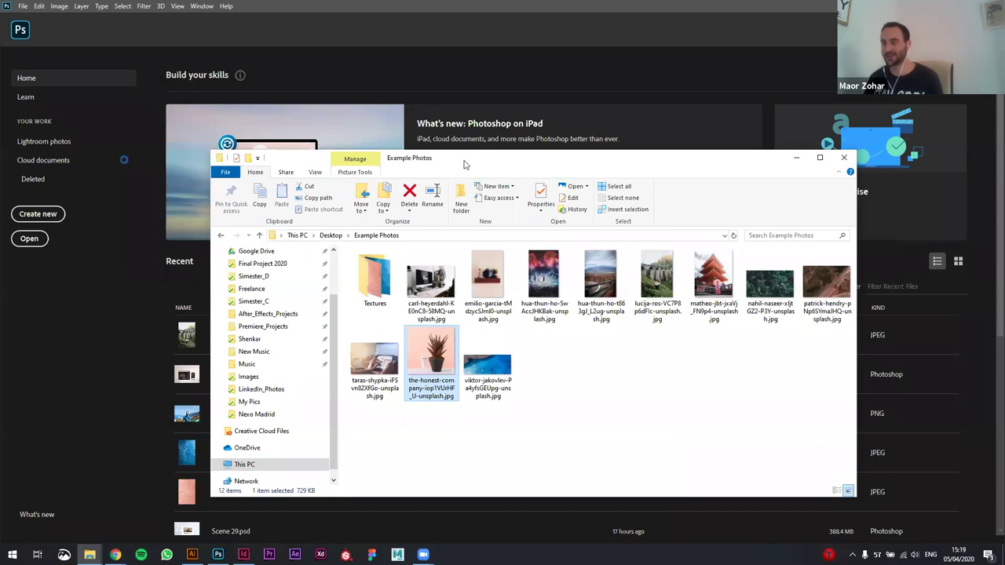
pyautogui.moveTo(464, 163); pyautogui.dragTo(441, 202)
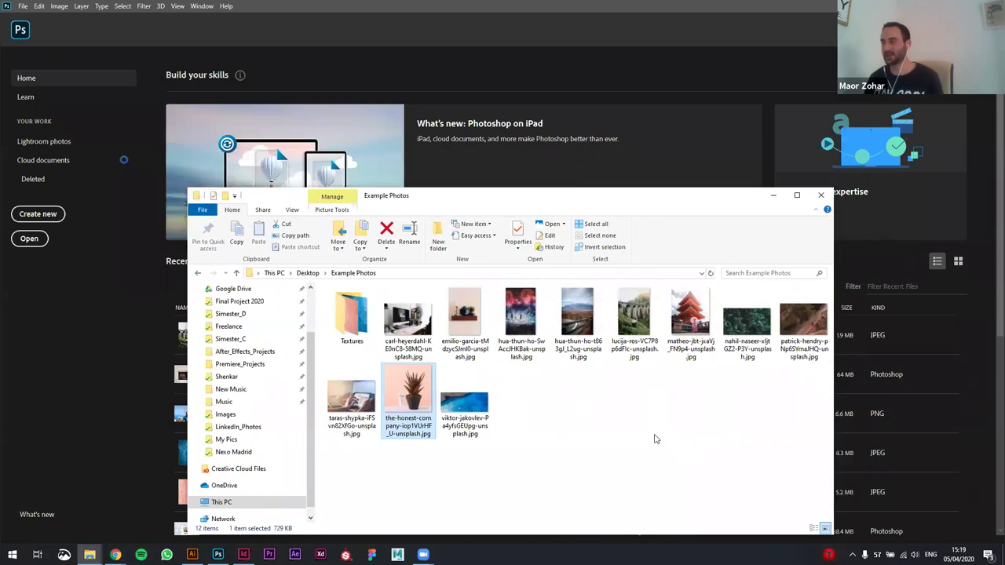
pyautogui.click(526, 432)
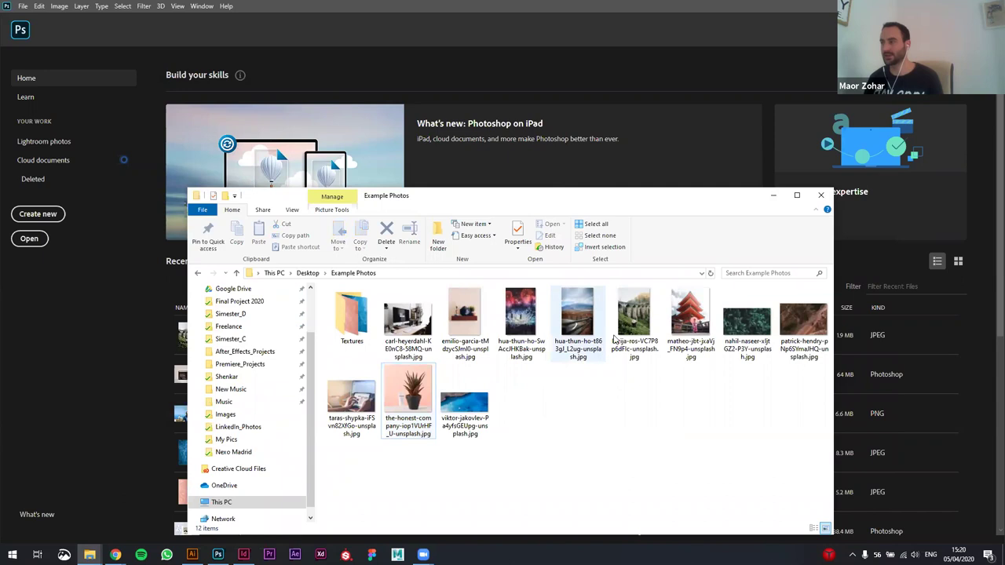
pyautogui.click(617, 338)
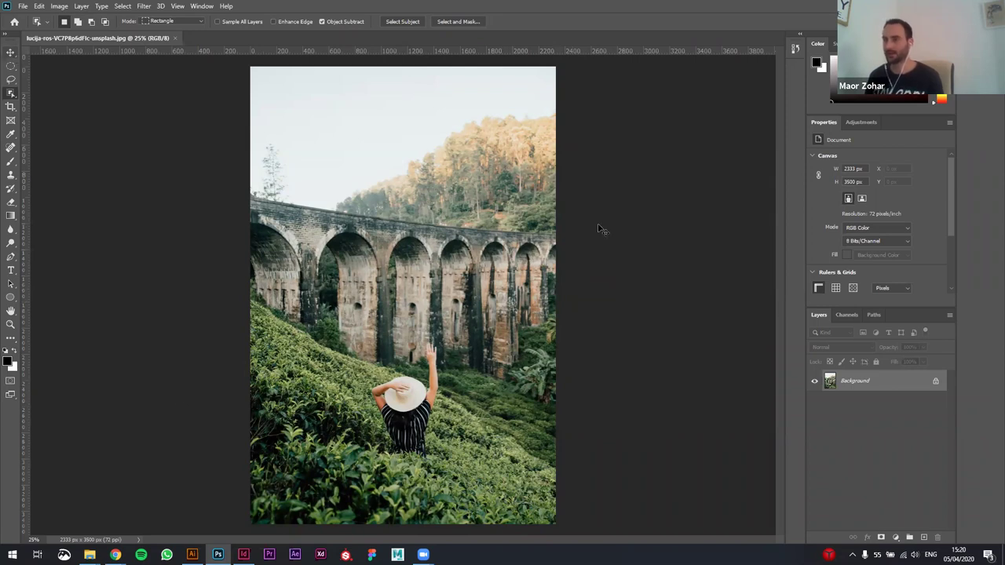
# - Crop the photo to 2333 × 1926 px, cutting off the sky and bridge arches around the woman on the tea hillside
pyautogui.press('v')
pyautogui.scroll(-2, 594, 285)
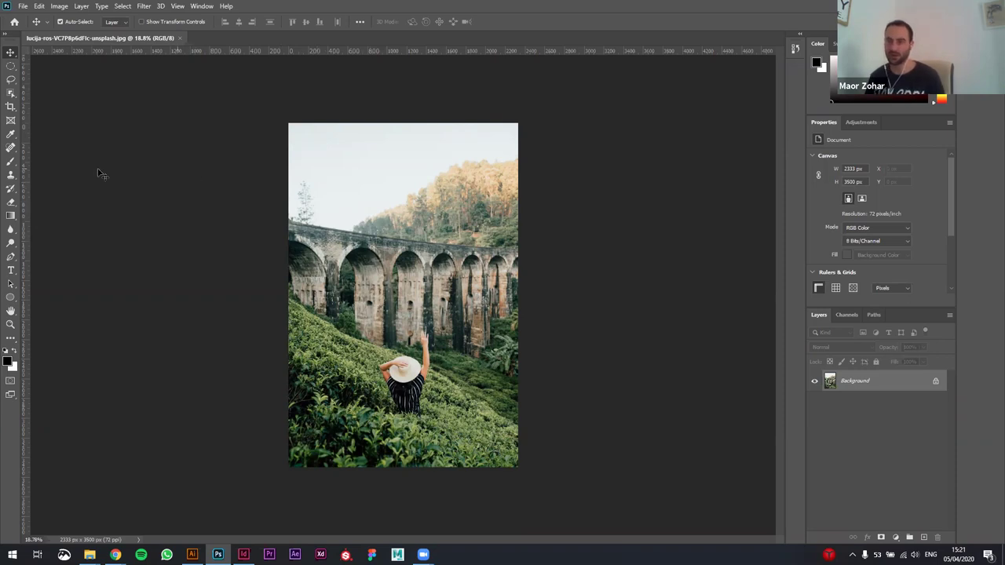
pyautogui.click(10, 110)
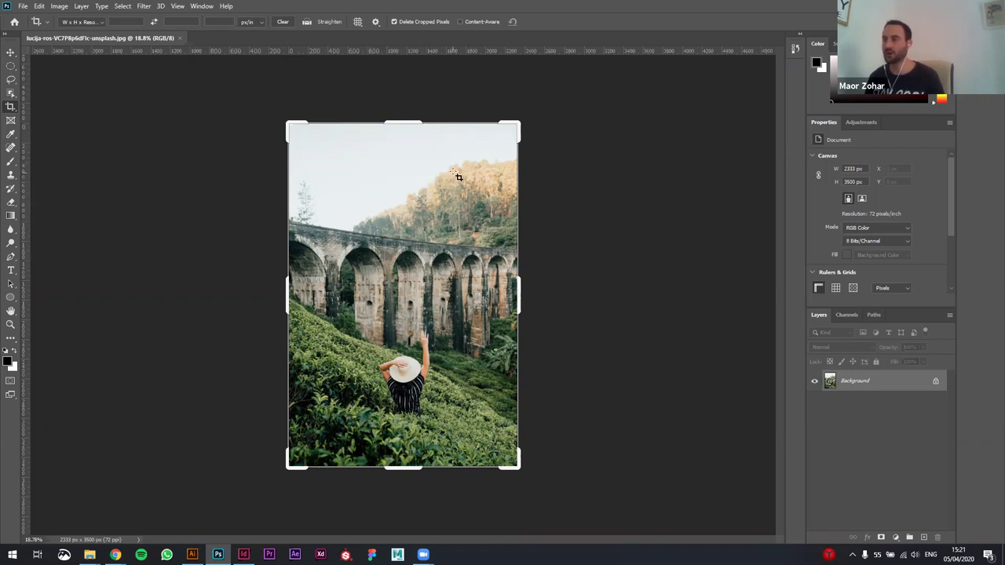
pyautogui.moveTo(402, 121); pyautogui.dragTo(402, 198)
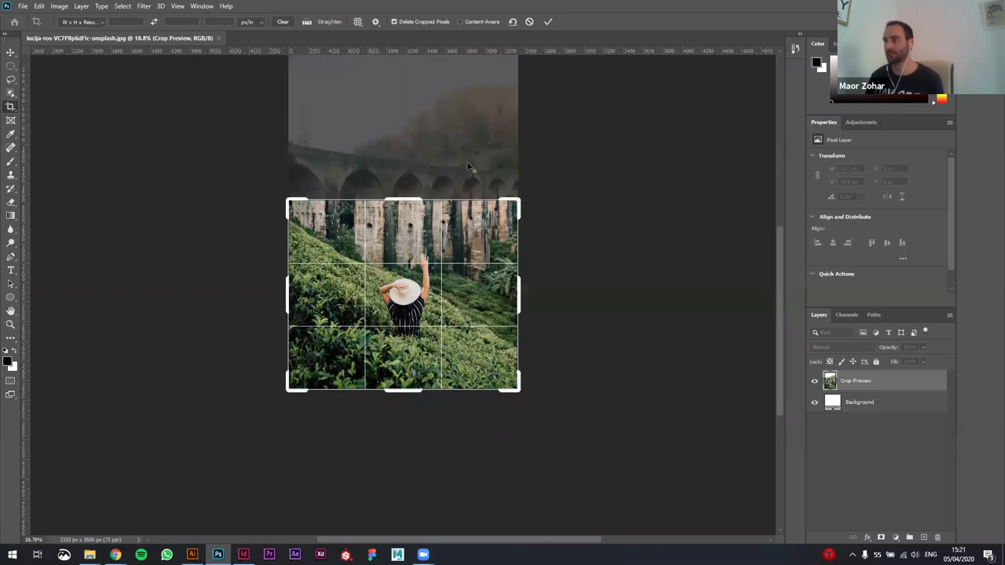
pyautogui.scroll(3, 504, 100)
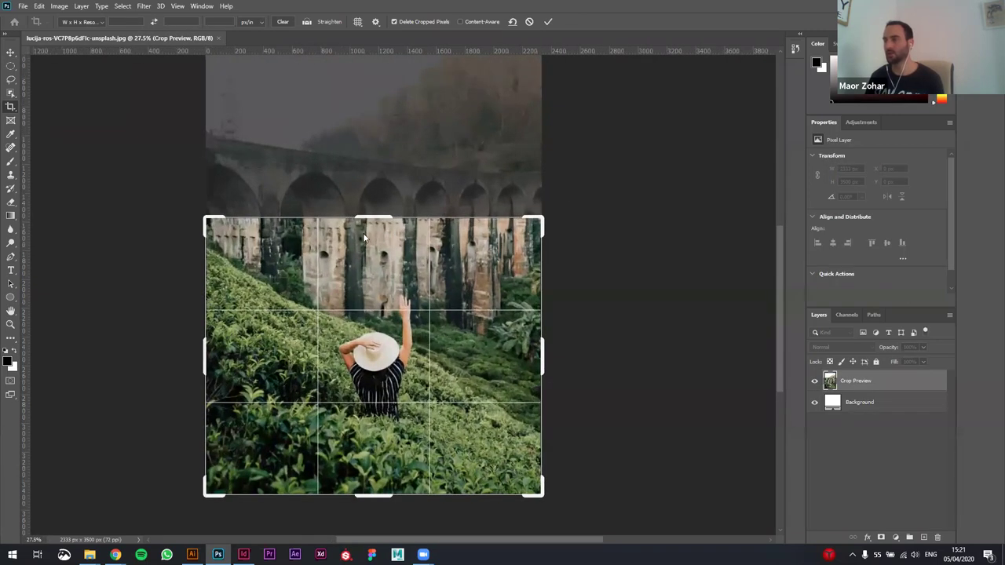
pyautogui.click(548, 22)
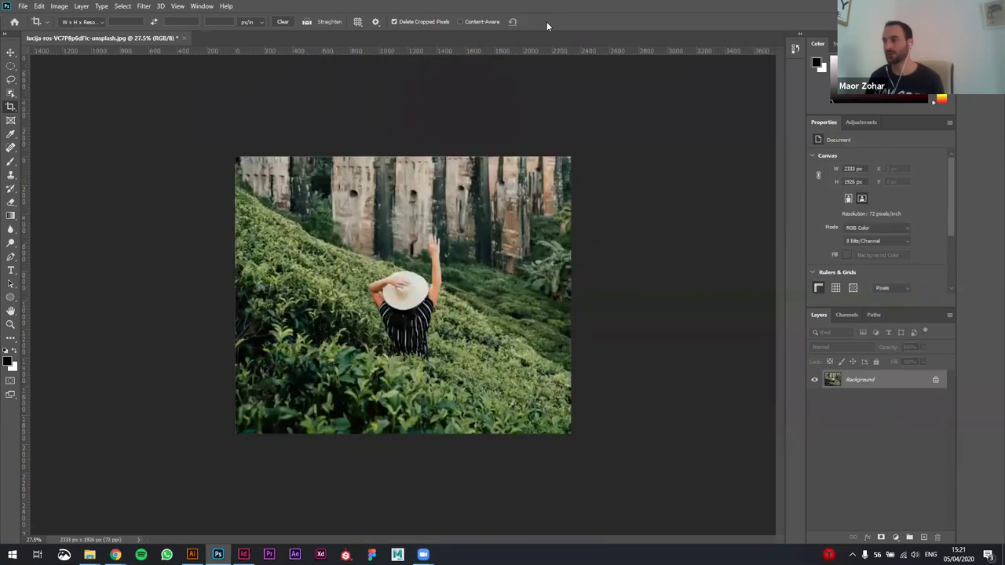
# - Draw a large elliptical selection around the woman, spanning nearly the full width and height of the cropped photo
pyautogui.scroll(1, 433, 317)
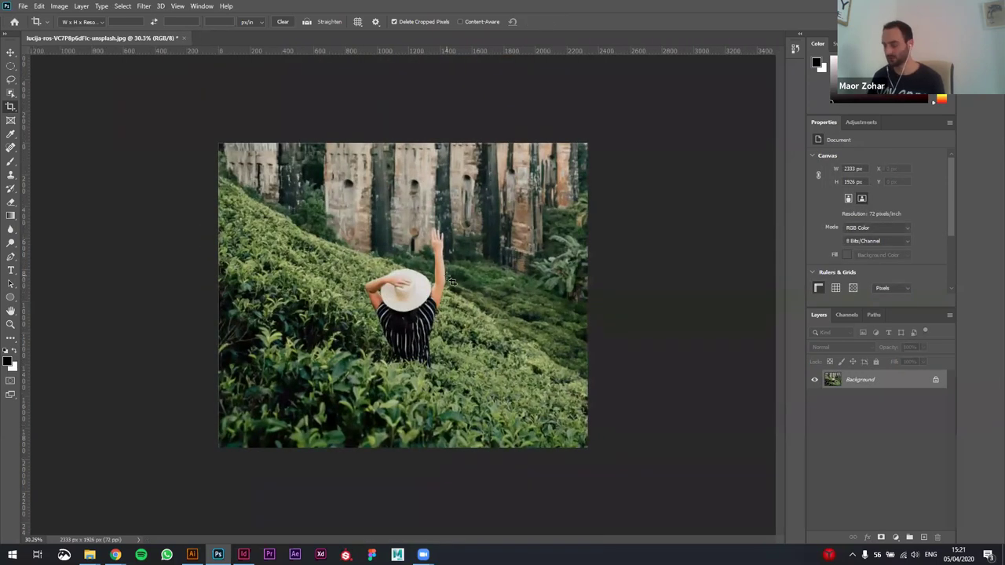
pyautogui.scroll(2, 453, 281)
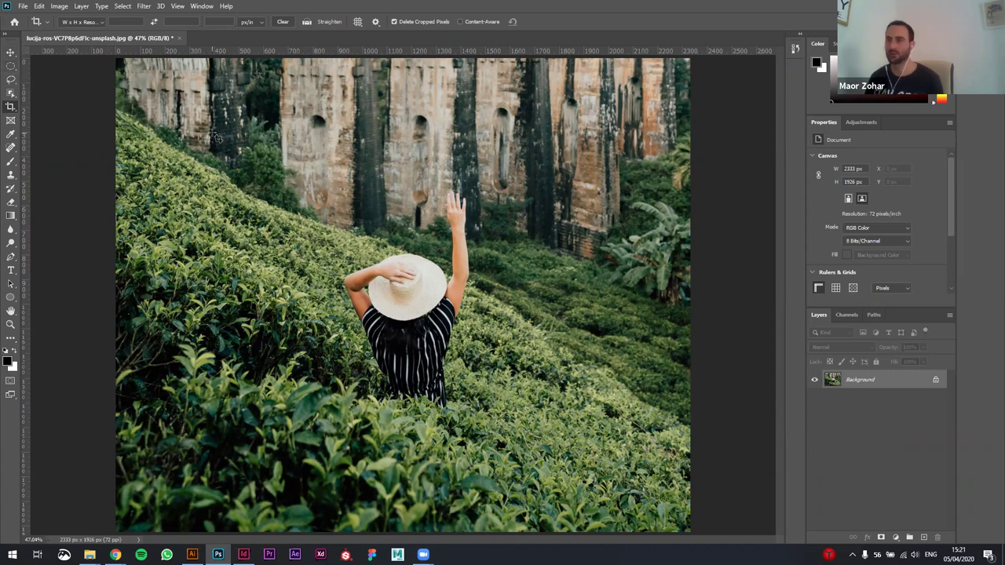
pyautogui.click(11, 66)
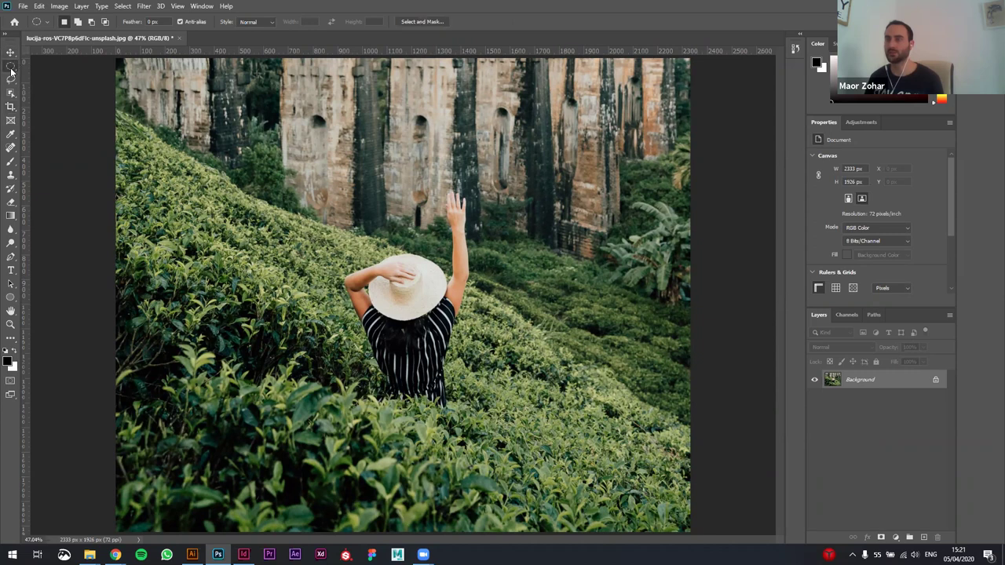
pyautogui.rightClick(11, 69)
pyautogui.click(11, 70)
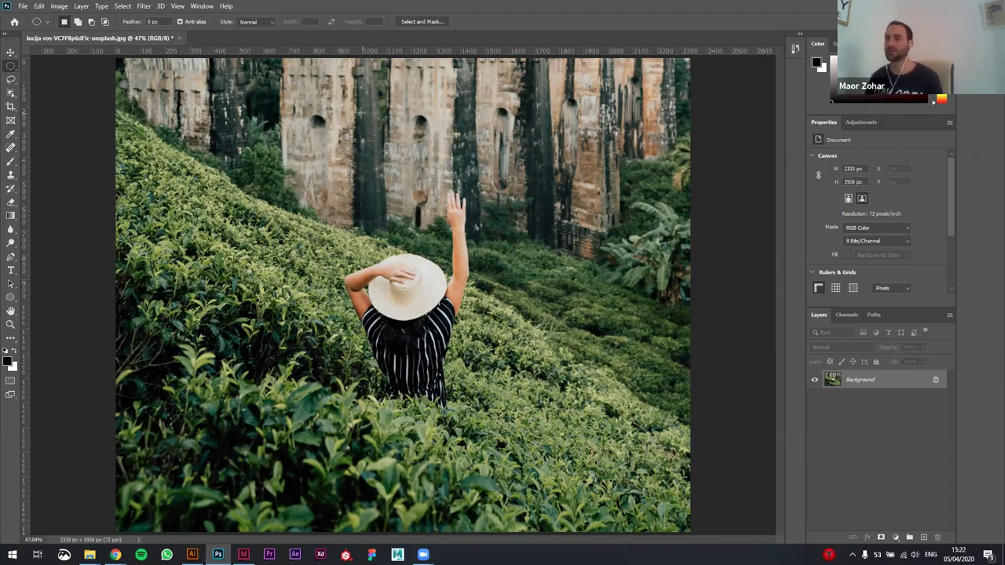
pyautogui.moveTo(150, 85); pyautogui.dragTo(694, 521)
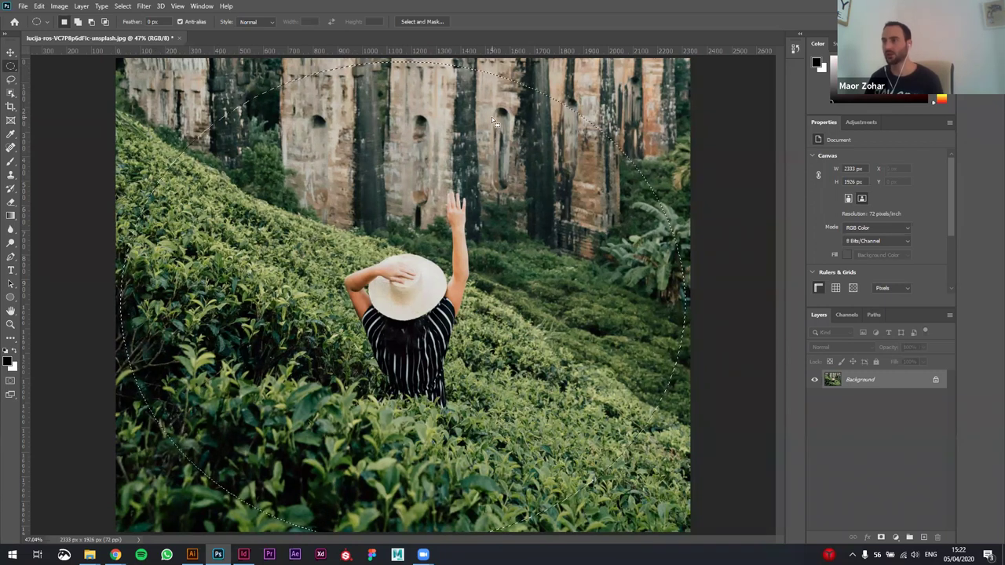
# - Feather the elliptical selection with a radius of 100 pixels
pyautogui.click(123, 8)
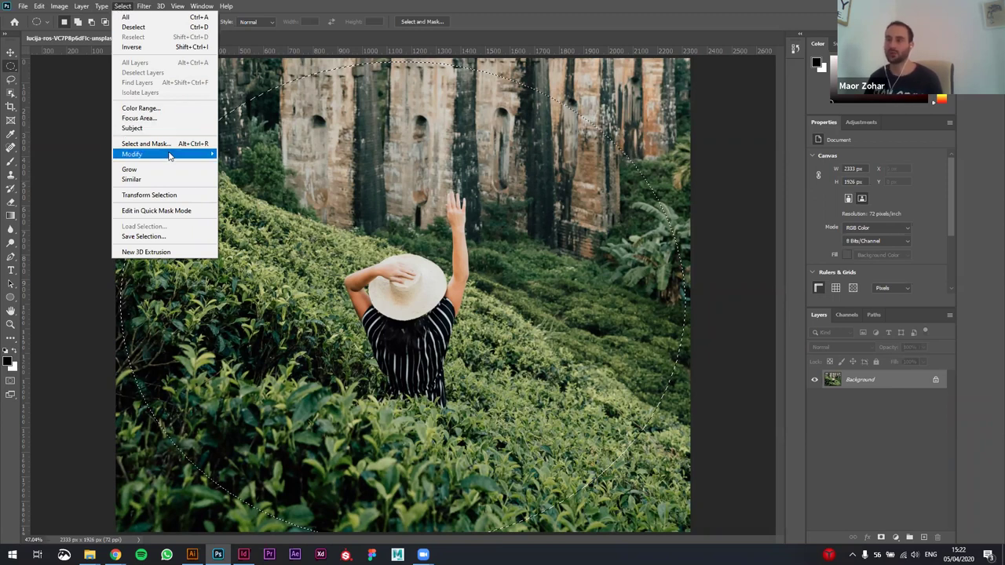
pyautogui.moveTo(183, 157)
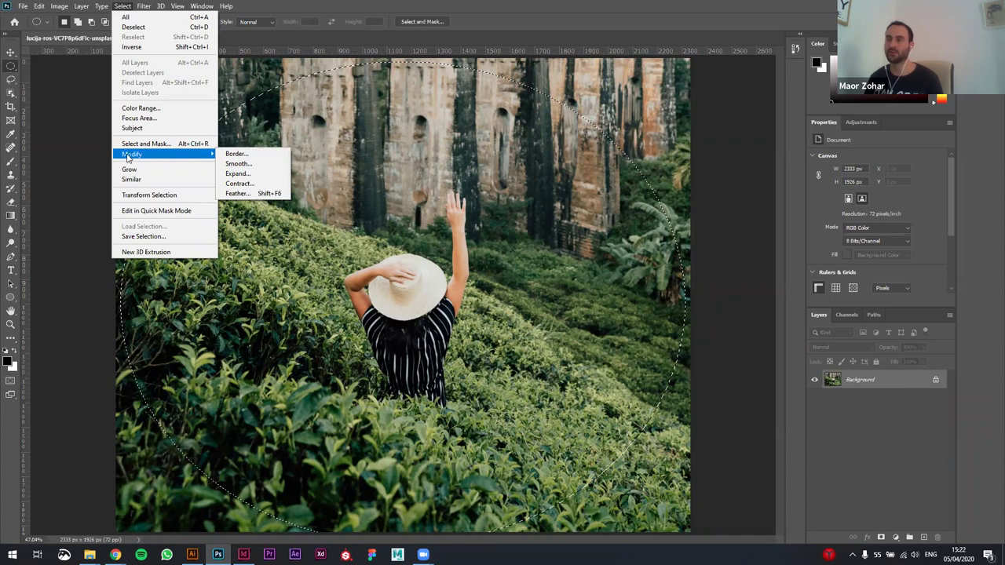
pyautogui.click(252, 194)
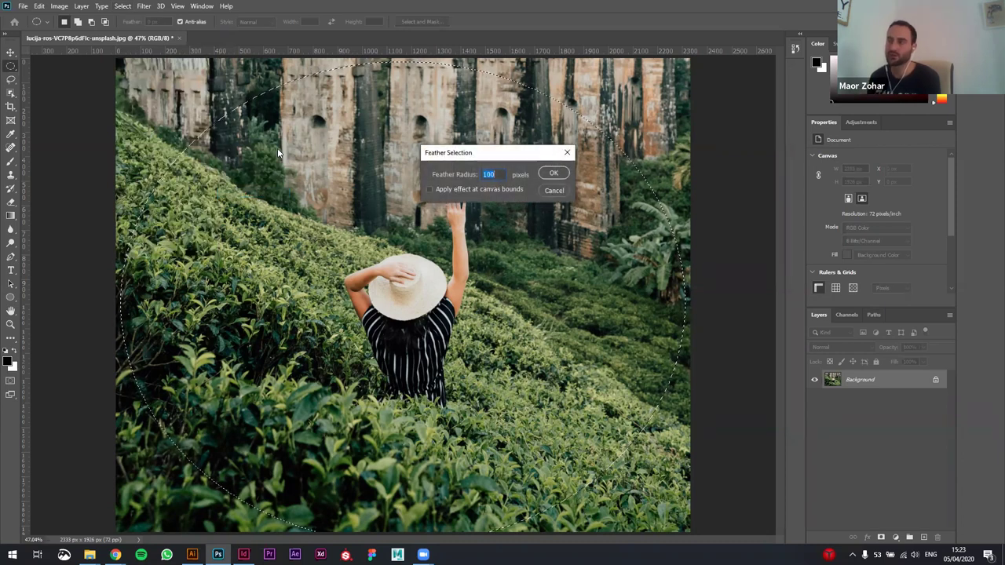
pyautogui.moveTo(476, 155); pyautogui.dragTo(280, 152)
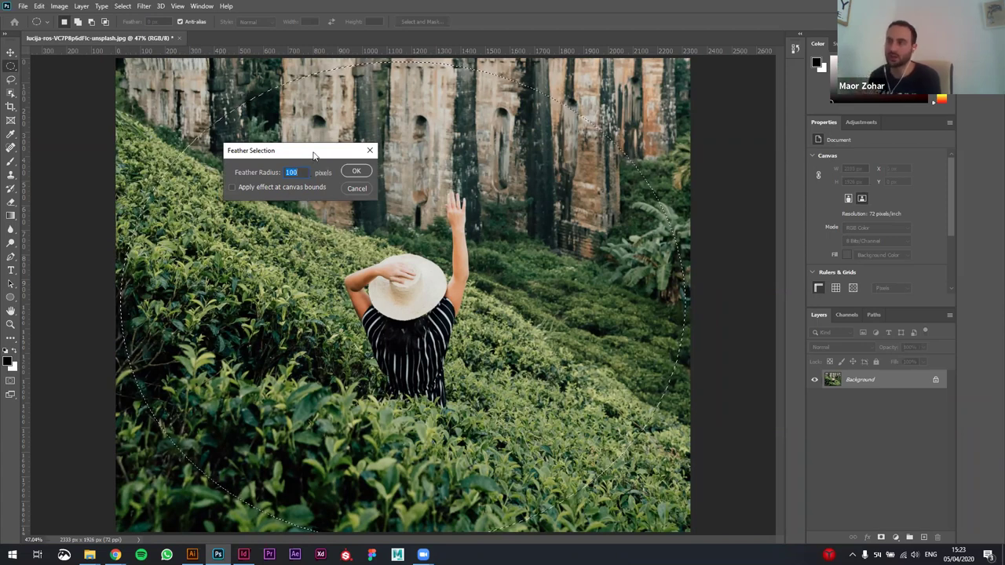
pyautogui.moveTo(315, 155); pyautogui.dragTo(328, 176)
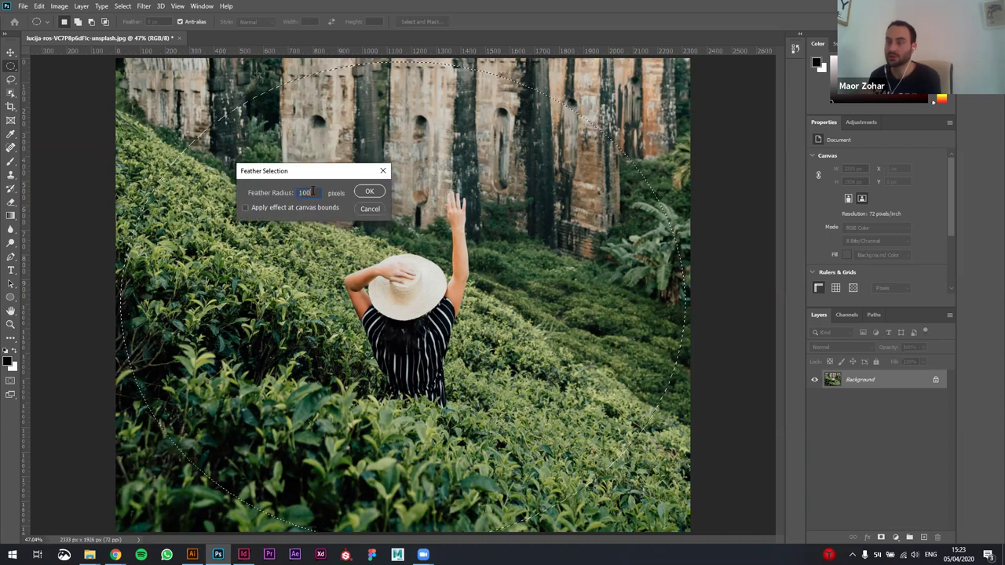
pyautogui.doubleClick(313, 193)
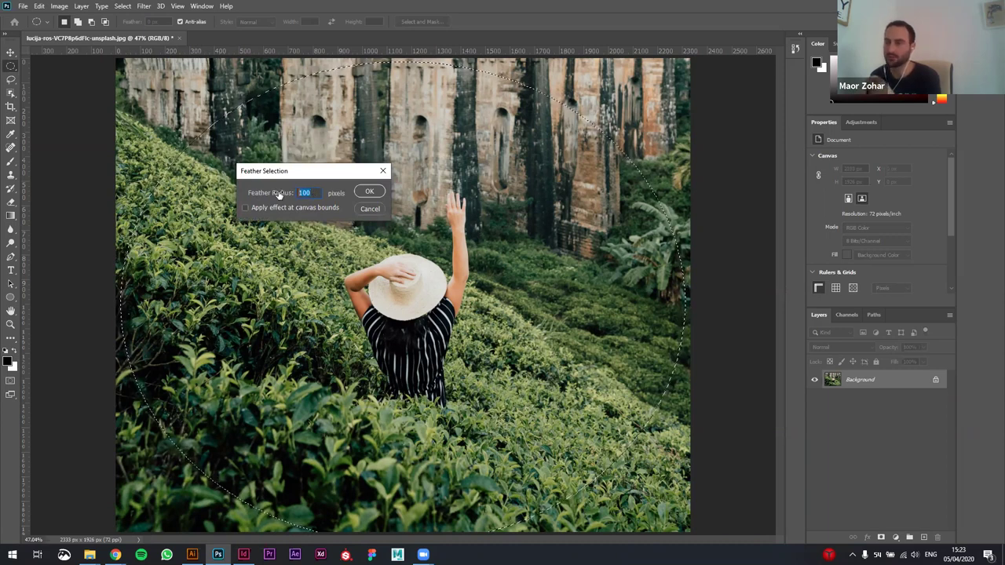
pyautogui.click(317, 193)
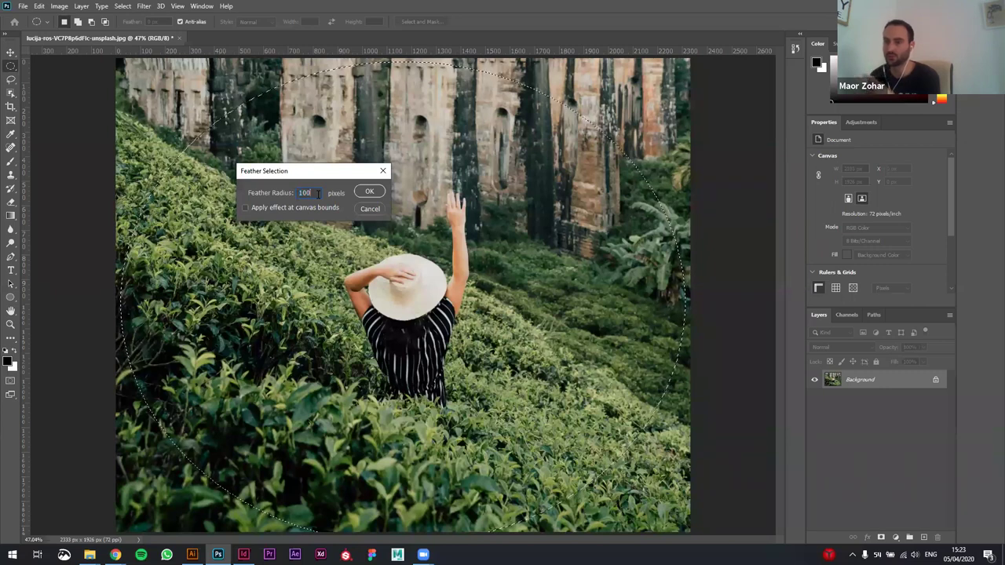
pyautogui.doubleClick(312, 194)
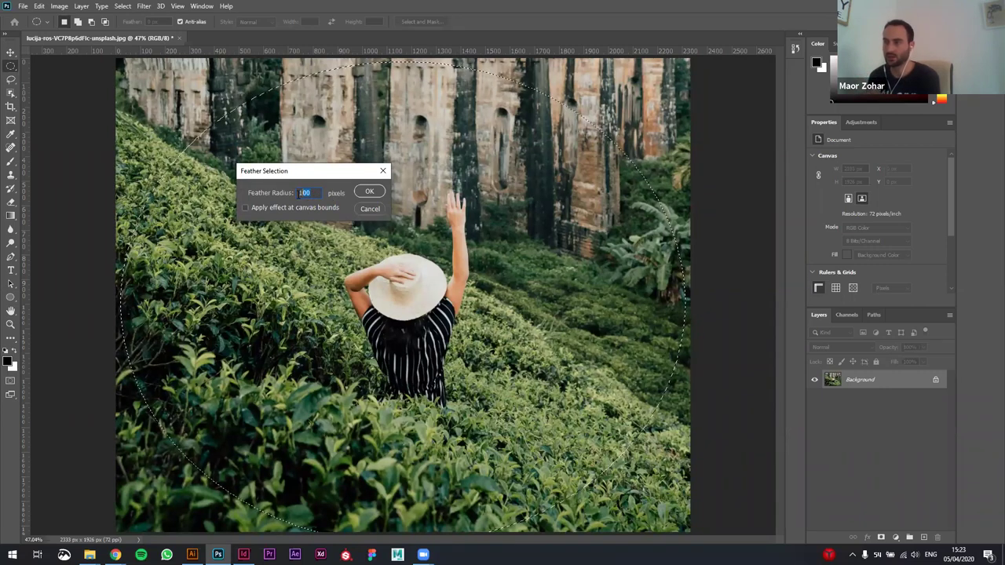
pyautogui.click(315, 193)
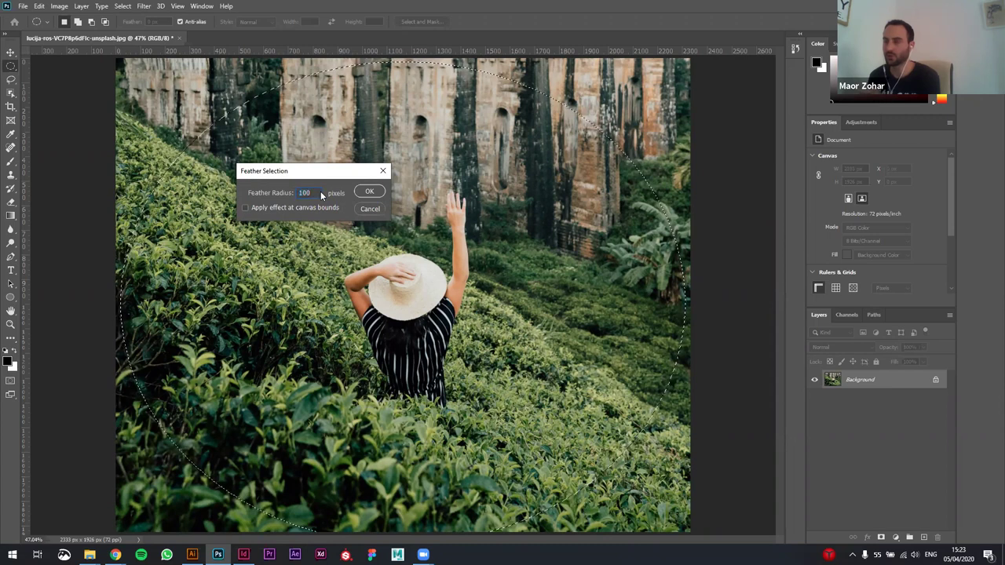
pyautogui.click(369, 192)
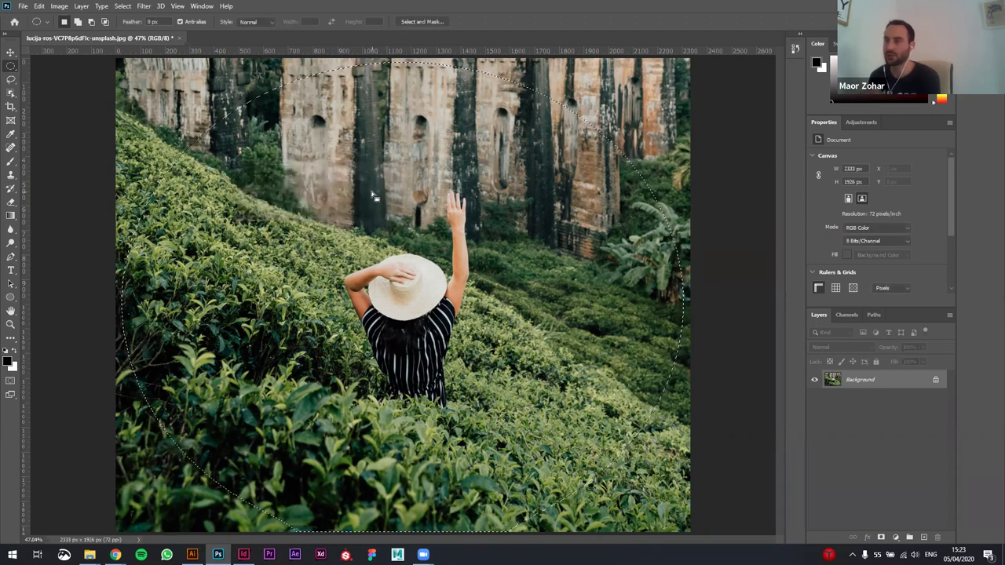
# - Invert the feathered selection to cover the photo's outer edges and unlock the Background layer
pyautogui.rightClick(241, 139)
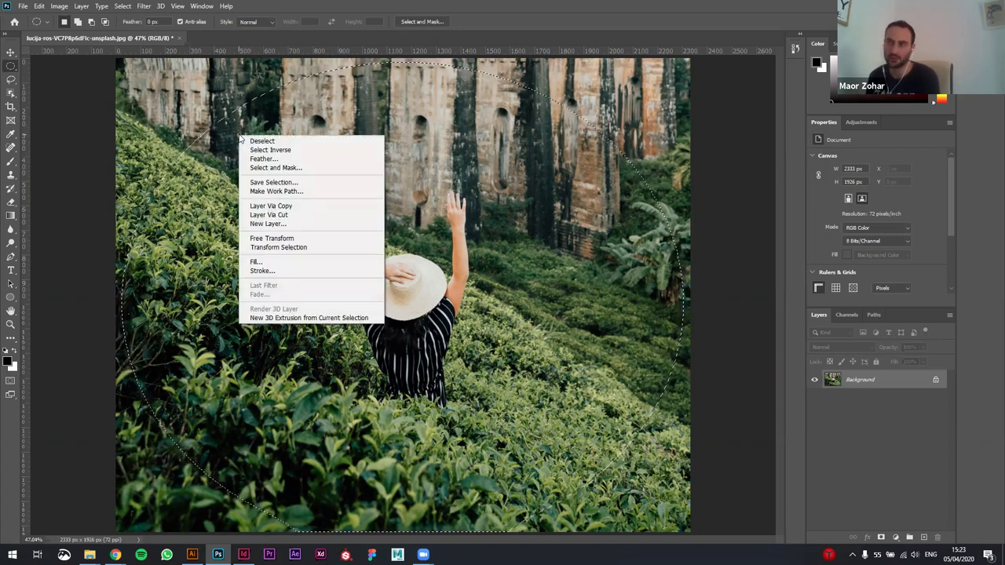
pyautogui.click(308, 154)
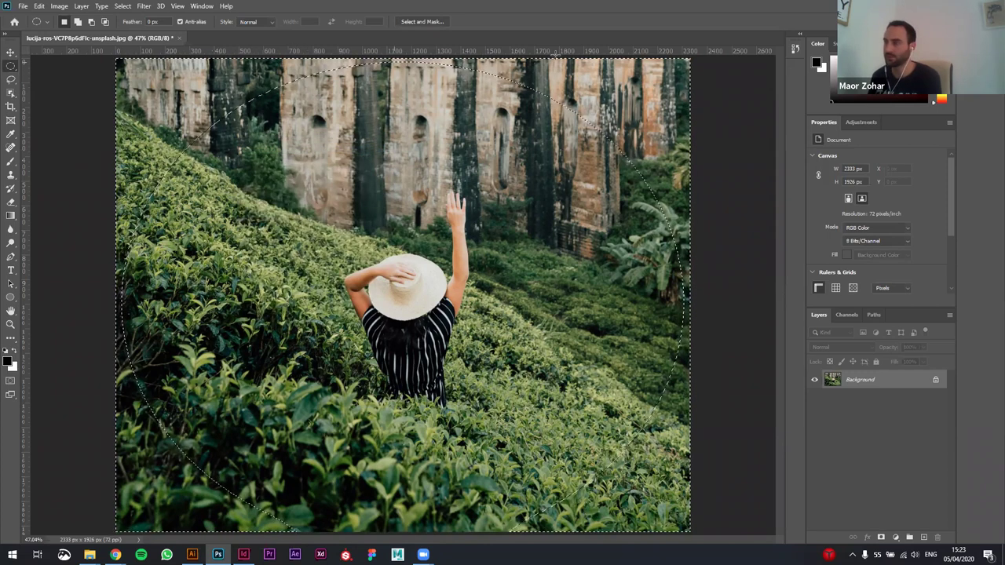
pyautogui.click(935, 380)
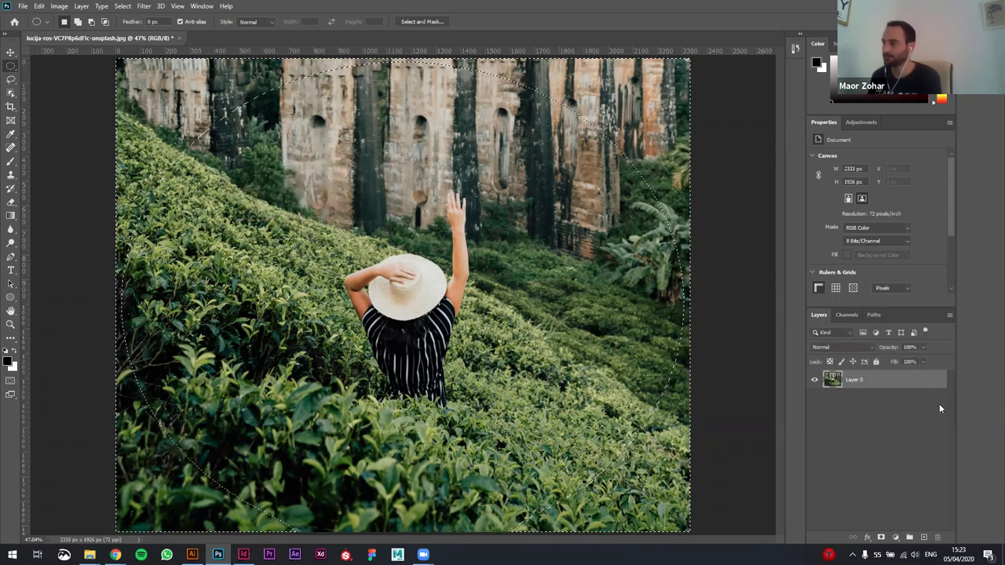
# - Add a Curves adjustment layer masked to the selected edges and pull the middle of the RGB curve down to darken them
pyautogui.click(896, 538)
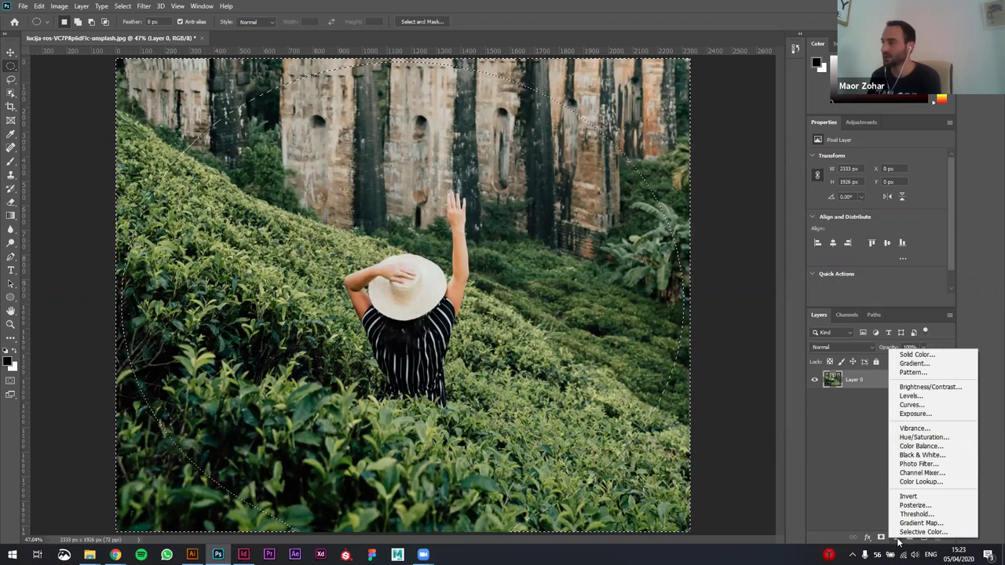
pyautogui.click(896, 540)
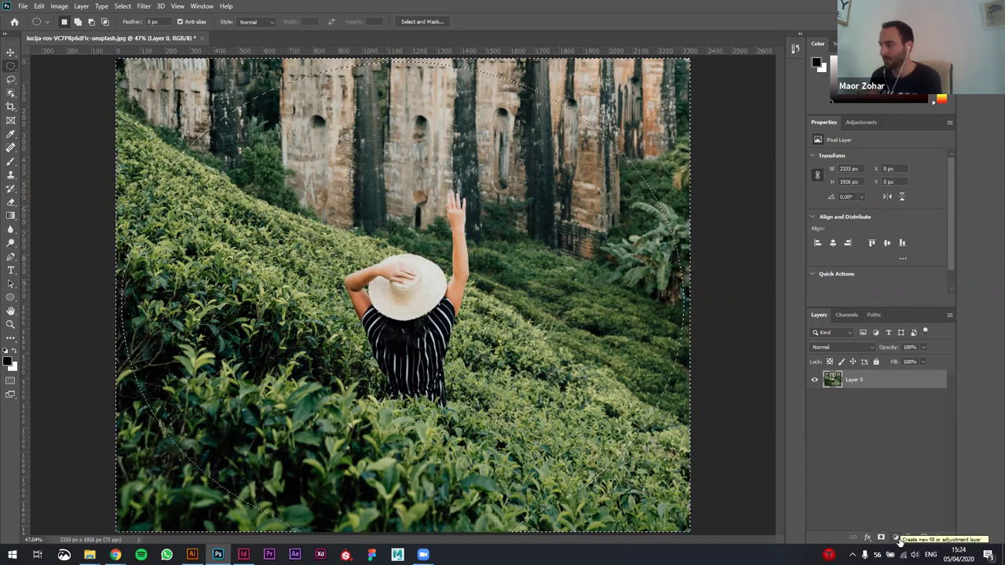
pyautogui.click(897, 538)
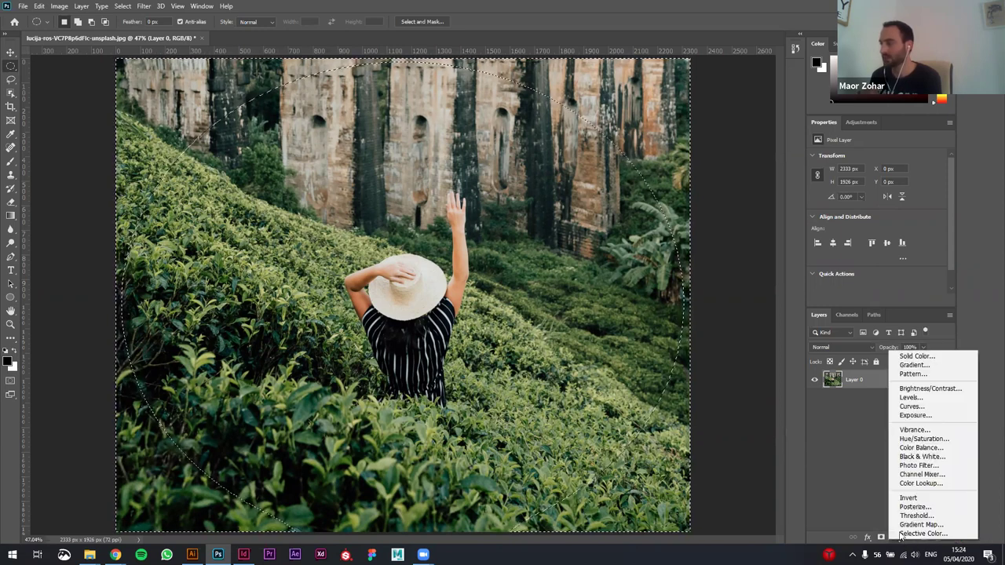
pyautogui.click(932, 407)
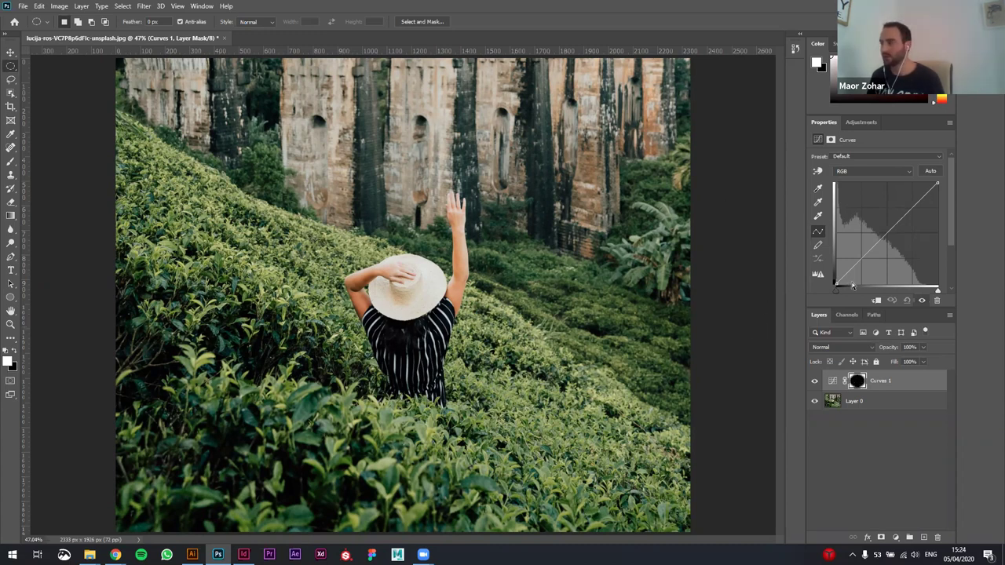
pyautogui.moveTo(876, 243); pyautogui.dragTo(882, 266)
pyautogui.moveTo(917, 218); pyautogui.dragTo(918, 223)
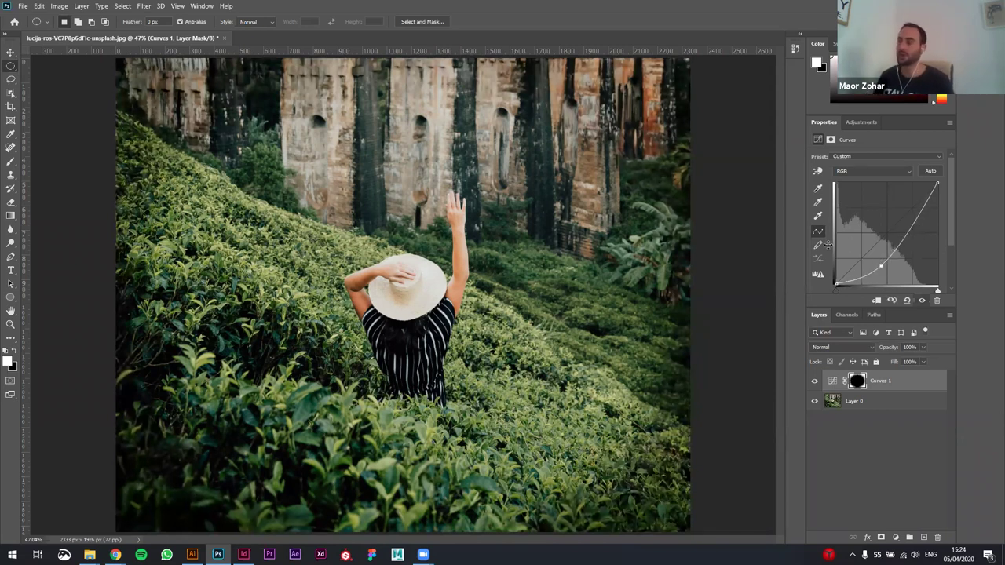
pyautogui.moveTo(880, 266); pyautogui.dragTo(887, 266)
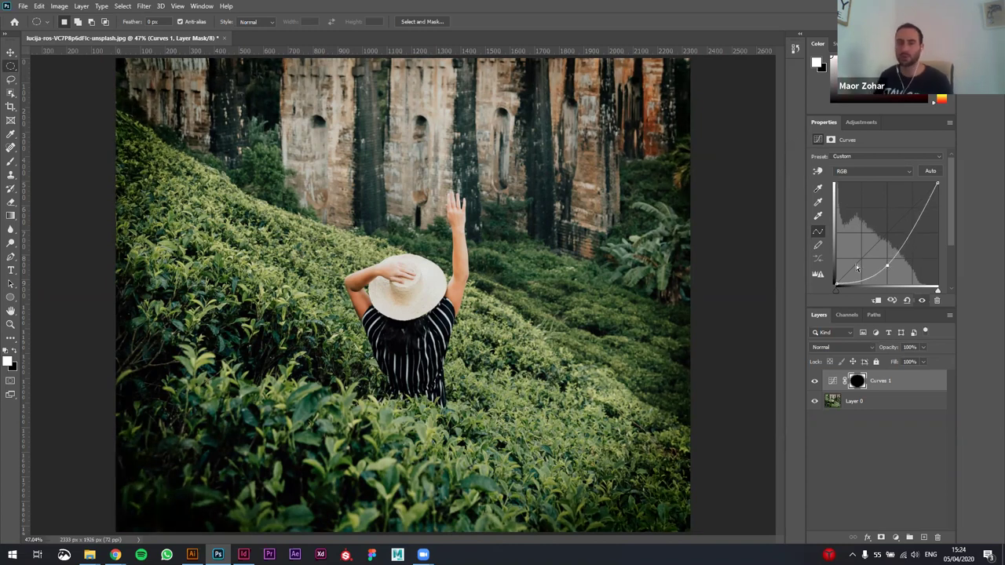
# - Compare the photo with and without the Curves adjustment, and raise the curve's midpoint slightly to soften the edge darkening
pyautogui.click(921, 302)
pyautogui.click(922, 302)
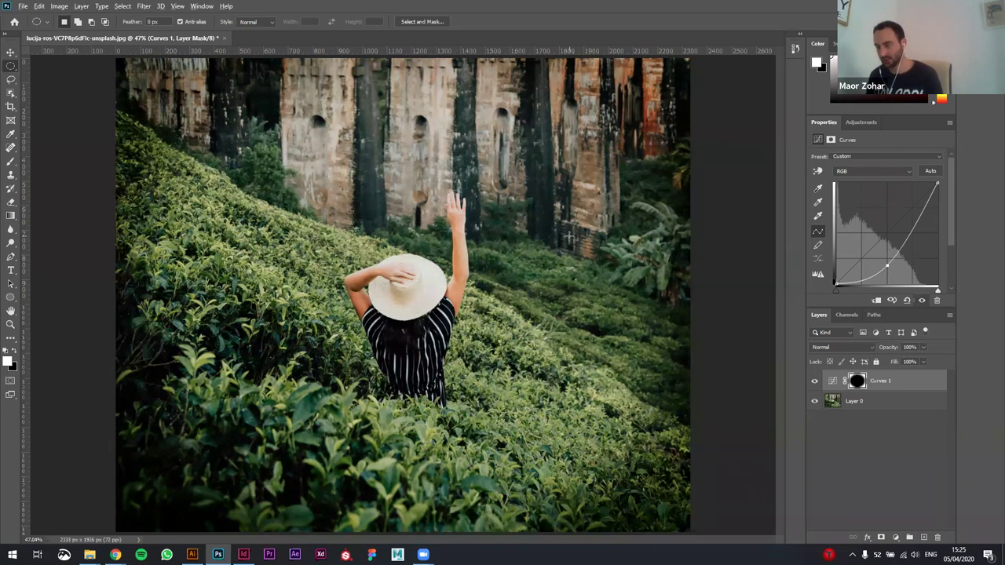
pyautogui.scroll(-2, 570, 235)
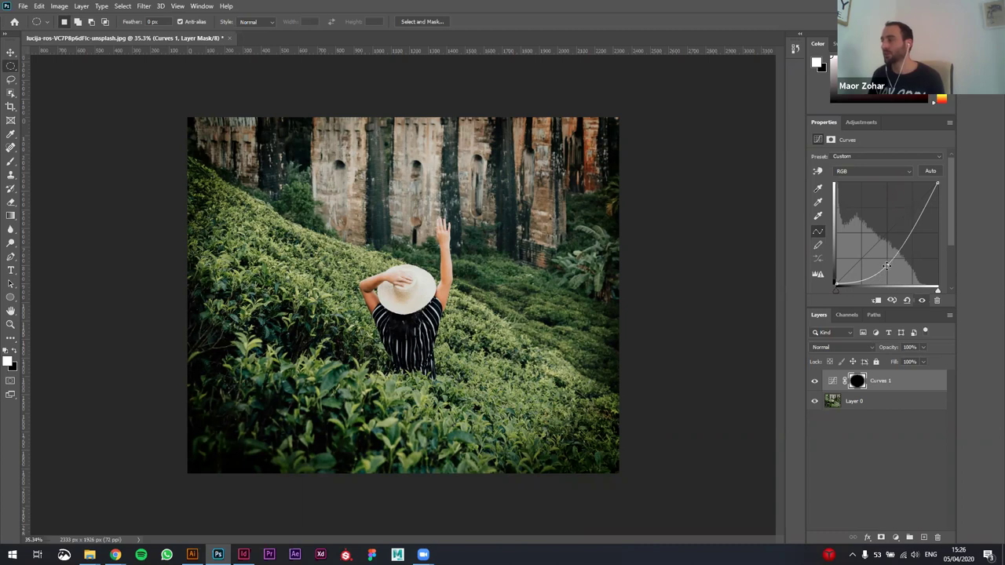
pyautogui.moveTo(886, 266)
pyautogui.mouseDown()
pyautogui.moveTo(884, 259)
pyautogui.moveTo(858, 277)
pyautogui.moveTo(888, 276)
pyautogui.moveTo(895, 266)
pyautogui.moveTo(881, 253)
pyautogui.moveTo(887, 264)
pyautogui.mouseUp()
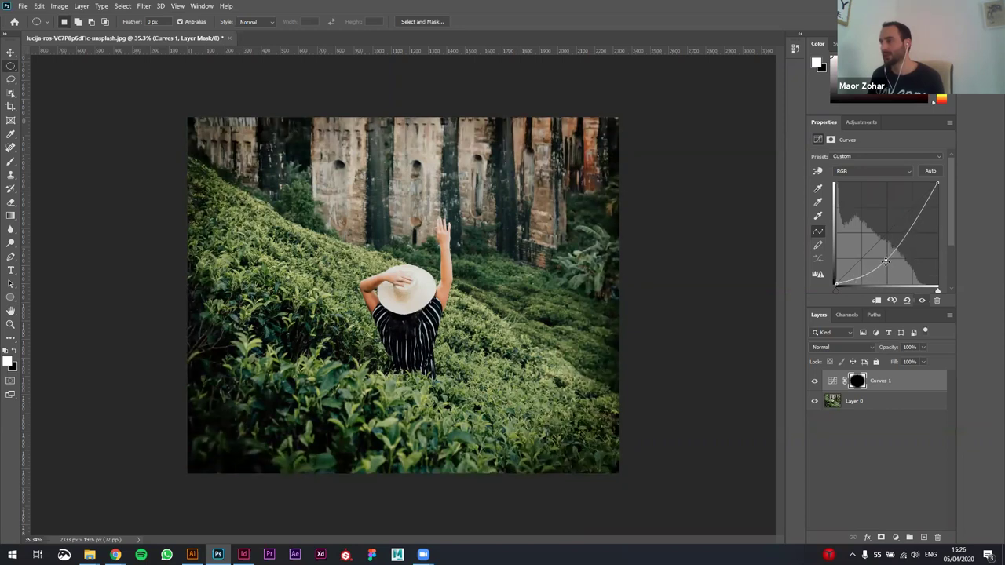
pyautogui.moveTo(887, 261)
pyautogui.mouseDown()
pyautogui.moveTo(892, 274)
pyautogui.moveTo(887, 262)
pyautogui.mouseUp()
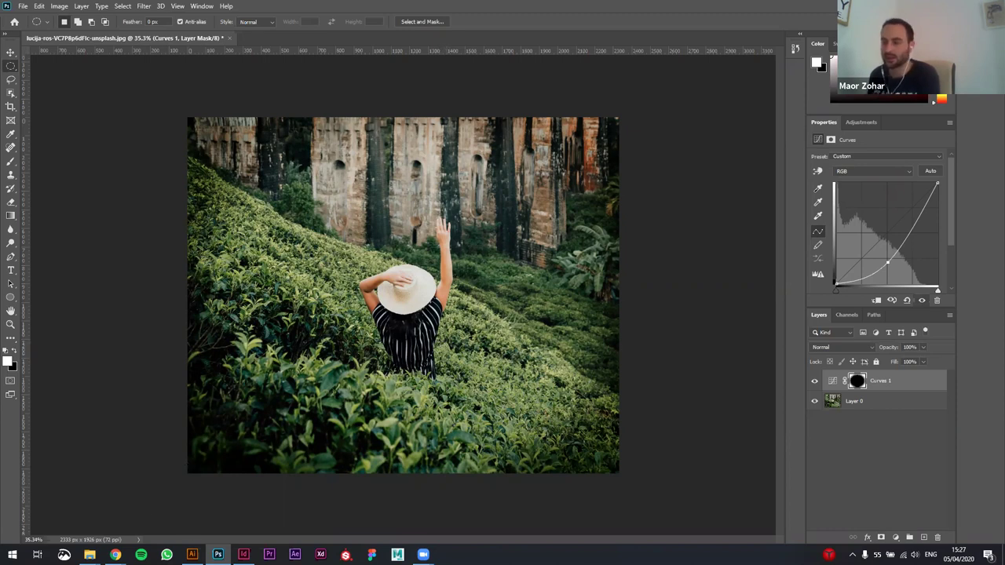
# - Switch to Illustrator, undo the edits on the traced plant photo back to its 3 Colors trace, and expand it again
pyautogui.click(192, 555)
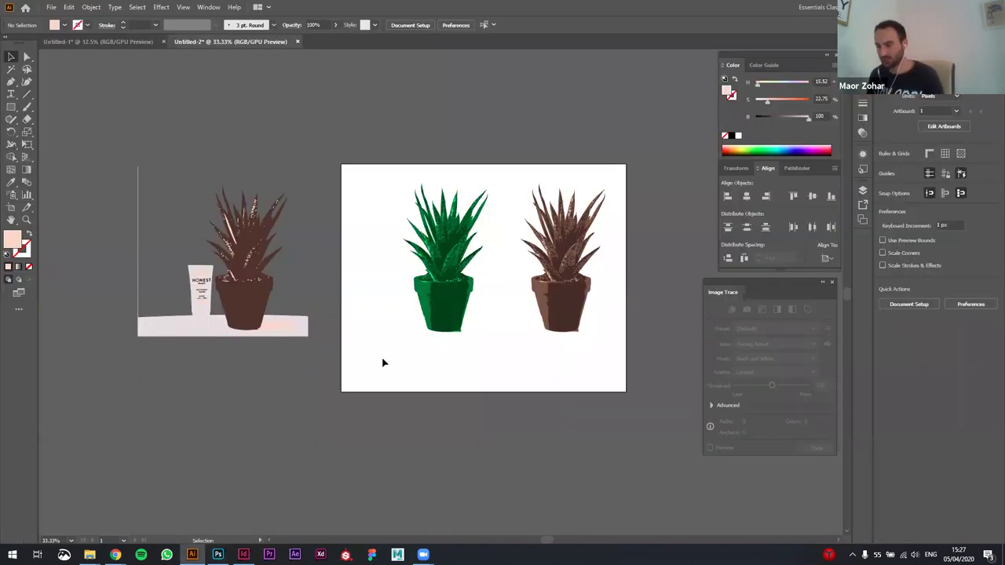
pyautogui.hscroll(2, 431, 374)
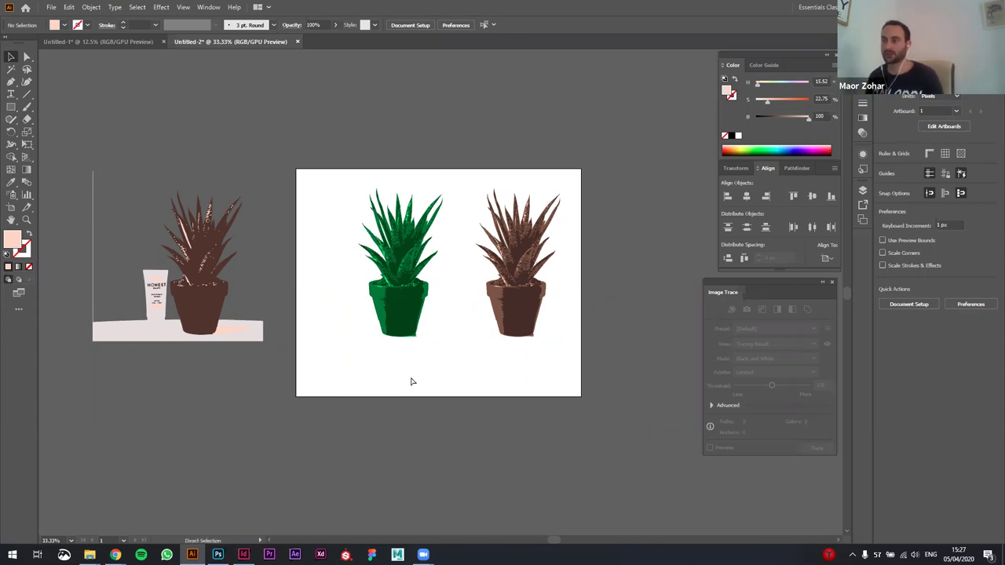
pyautogui.doubleClick(358, 393)
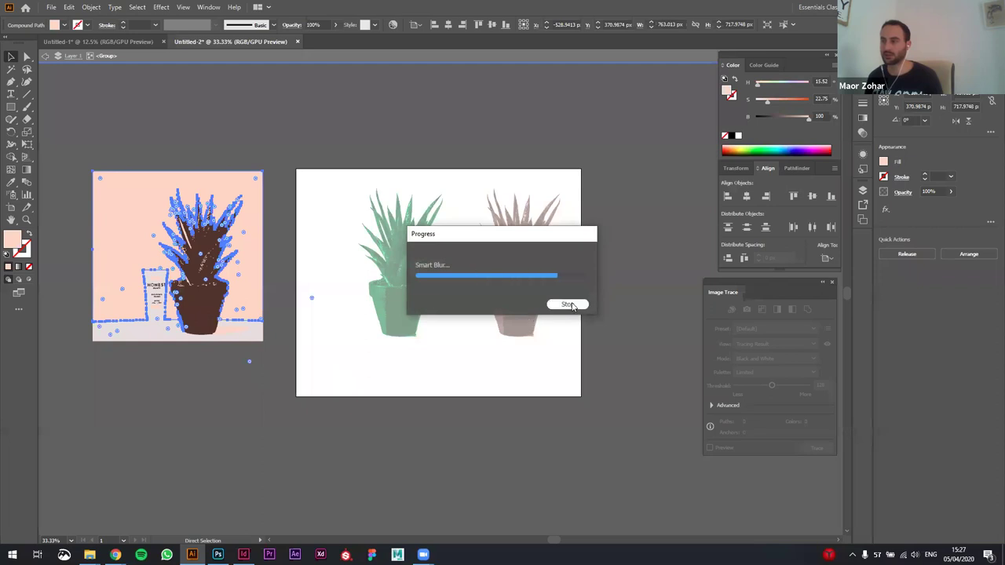
pyautogui.click(567, 305)
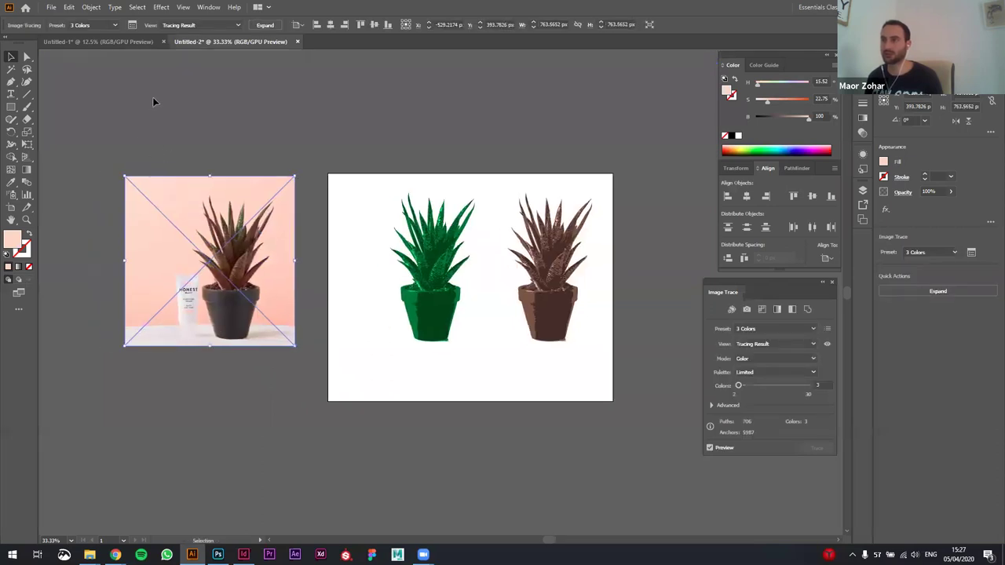
pyautogui.click(266, 26)
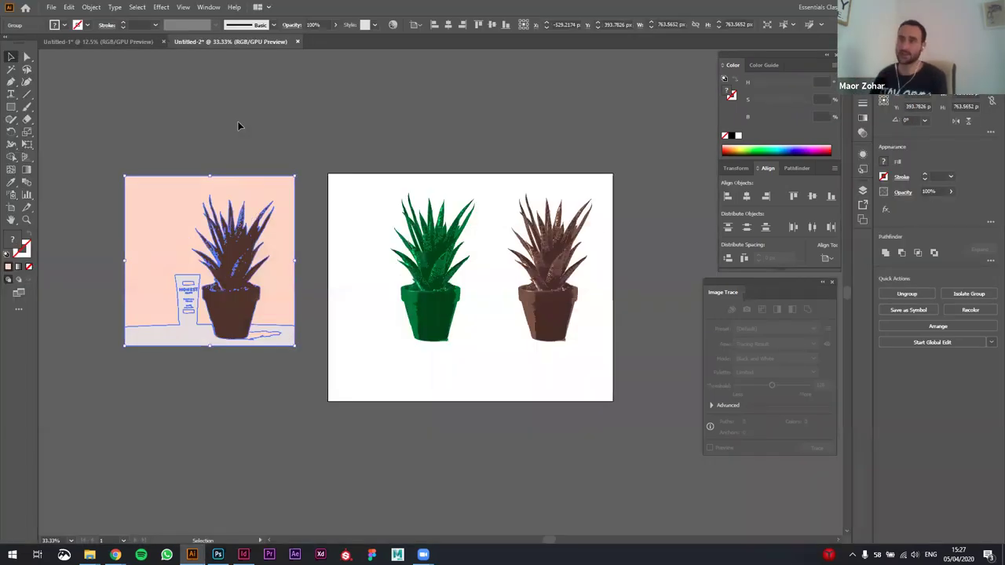
pyautogui.click(287, 147)
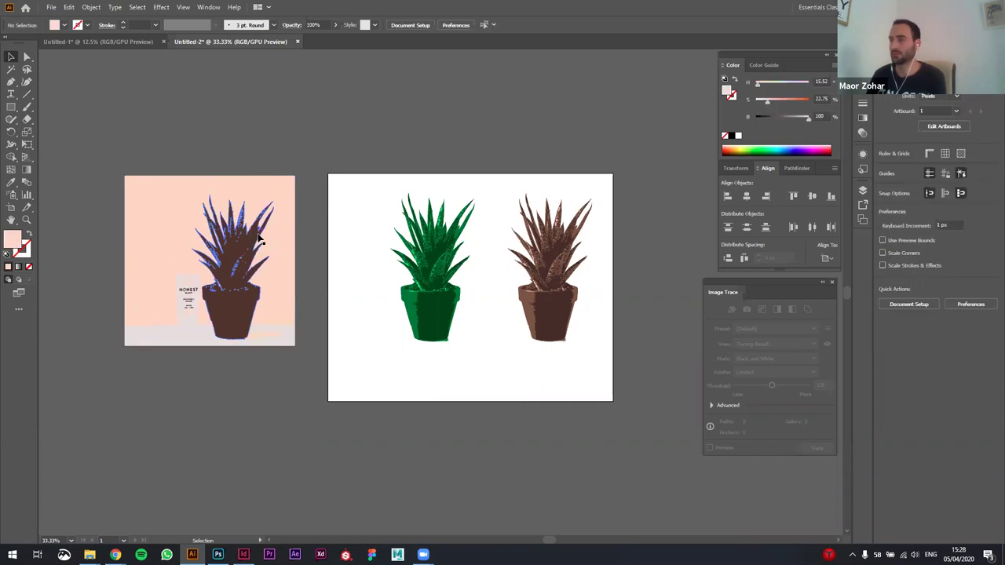
# - Place the original potted plant photo from its folder as a linked image and move it below the artboard
pyautogui.keyDown('alt'); pyautogui.scroll(-2, 267, 204); pyautogui.keyUp('alt')
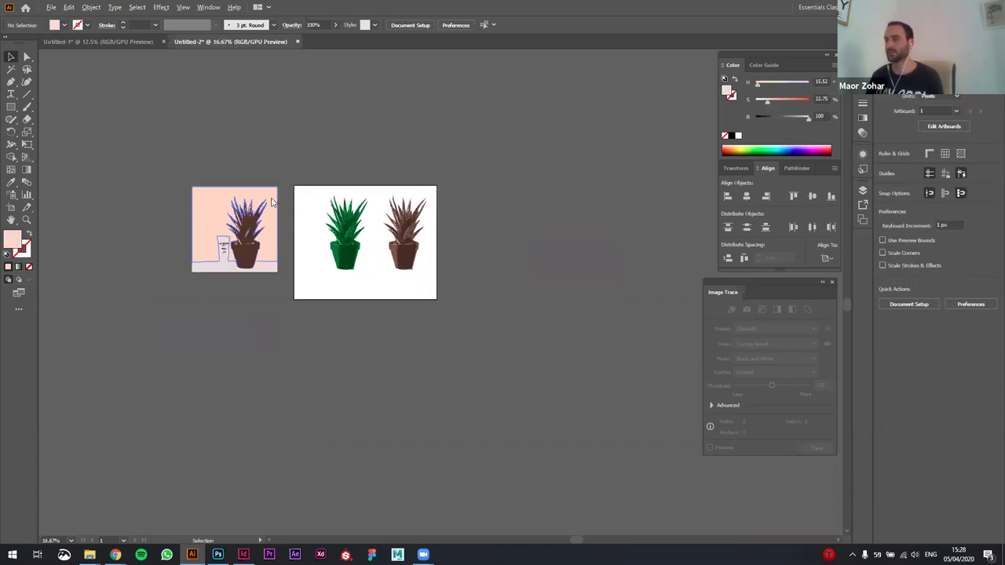
pyautogui.hotkey('alt', 'Tab')
pyautogui.click(696, 164)
pyautogui.moveTo(407, 397); pyautogui.dragTo(393, 124)
pyautogui.keyDown('alt'); pyautogui.scroll(-1, 423, 314); pyautogui.keyUp('alt')
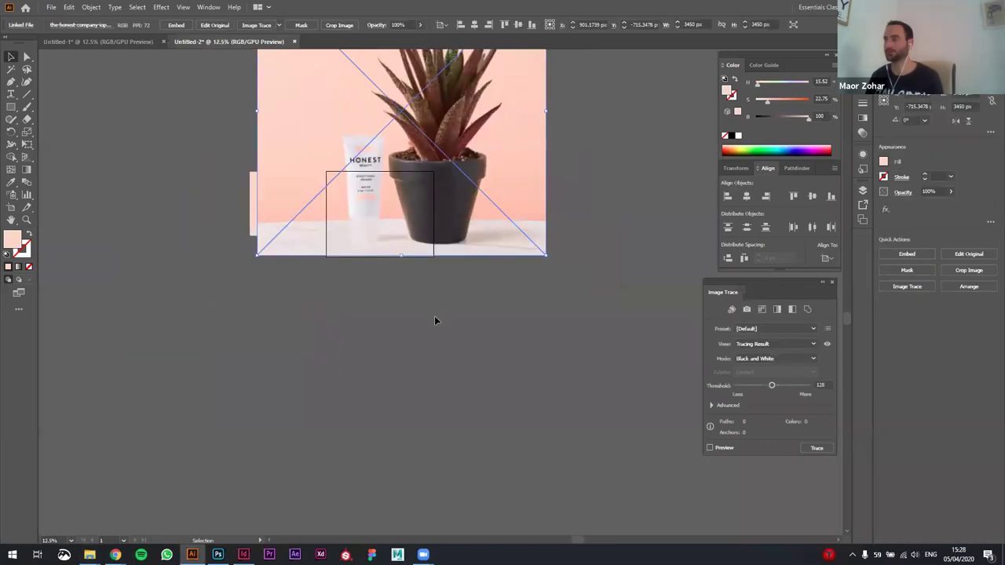
pyautogui.moveTo(429, 162); pyautogui.dragTo(487, 396)
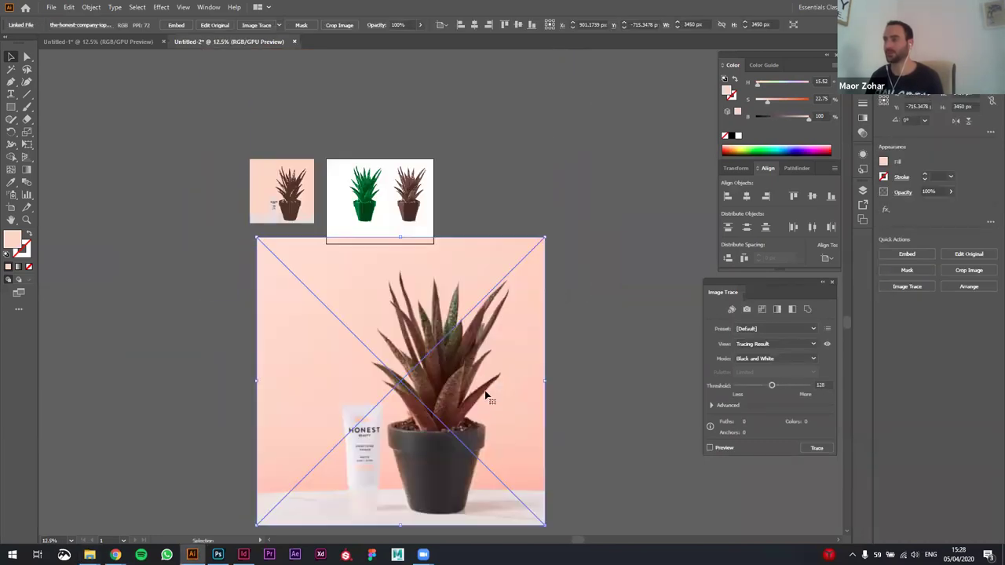
# - Scale the placed plant photo down proportionally to about 880 px square and position it below the expanded trace
pyautogui.scroll(-3, 487, 396)
pyautogui.moveTo(529, 128); pyautogui.dragTo(473, 180)
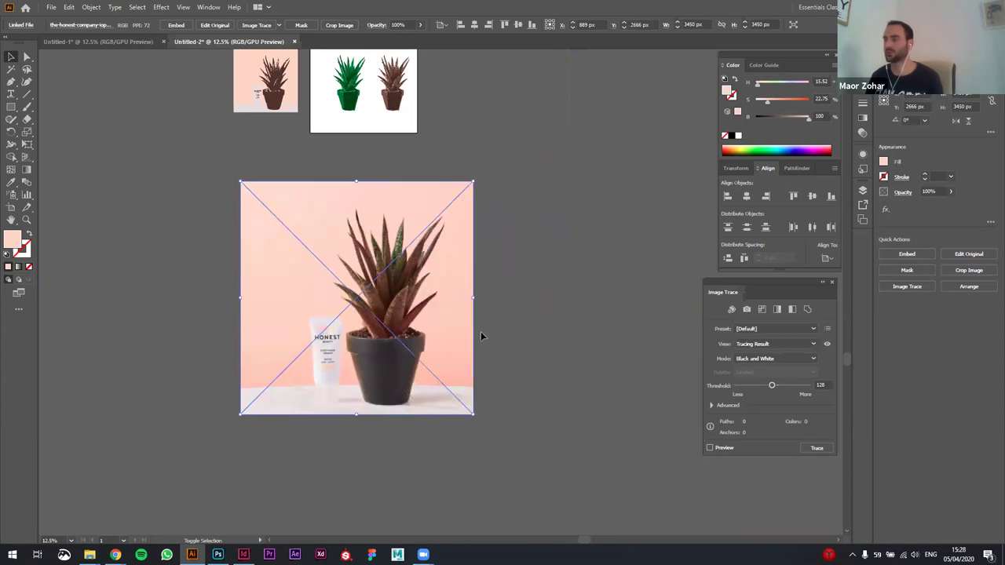
pyautogui.moveTo(473, 414); pyautogui.dragTo(314, 254)
pyautogui.moveTo(264, 213); pyautogui.dragTo(246, 167)
pyautogui.scroll(4, 246, 166)
pyautogui.scroll(2, 406, 216)
pyautogui.hscroll(-2, 508, 292)
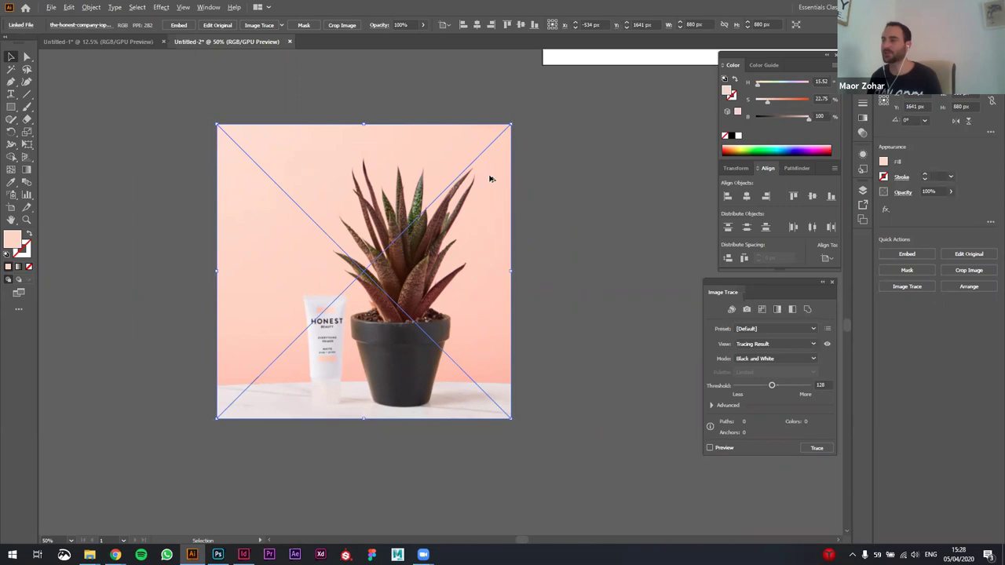
# - Move the plant photo to the right of the artboard, leaving a gap between them
pyautogui.scroll(-2, 490, 176)
pyautogui.moveTo(639, 139)
pyautogui.mouseDown()
pyautogui.moveTo(552, 325)
pyautogui.moveTo(491, 249)
pyautogui.mouseUp()
pyautogui.moveTo(252, 364); pyautogui.dragTo(659, 175)
pyautogui.moveTo(595, 196); pyautogui.dragTo(384, 237)
pyautogui.moveTo(497, 215); pyautogui.dragTo(621, 213)
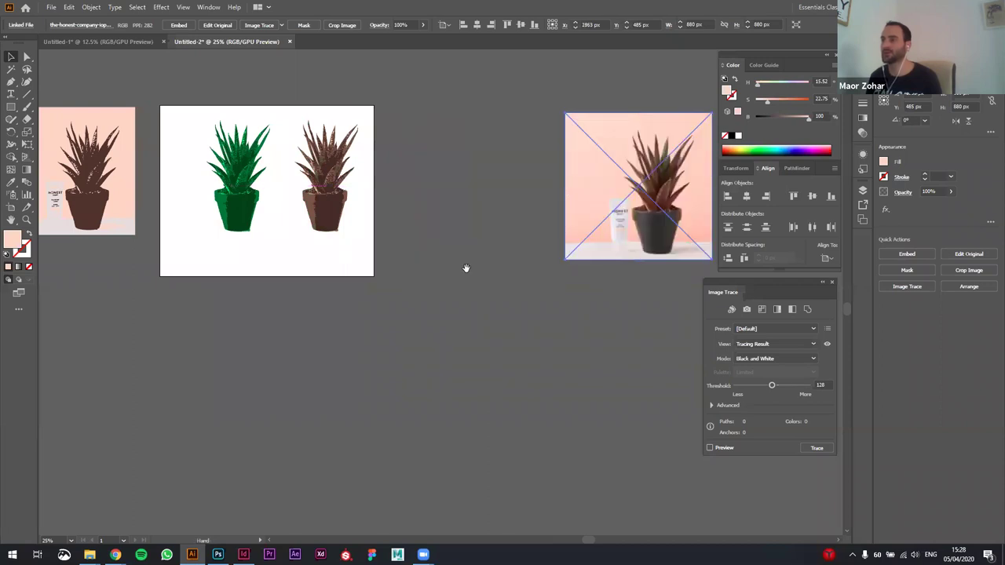
pyautogui.moveTo(464, 269); pyautogui.dragTo(442, 269)
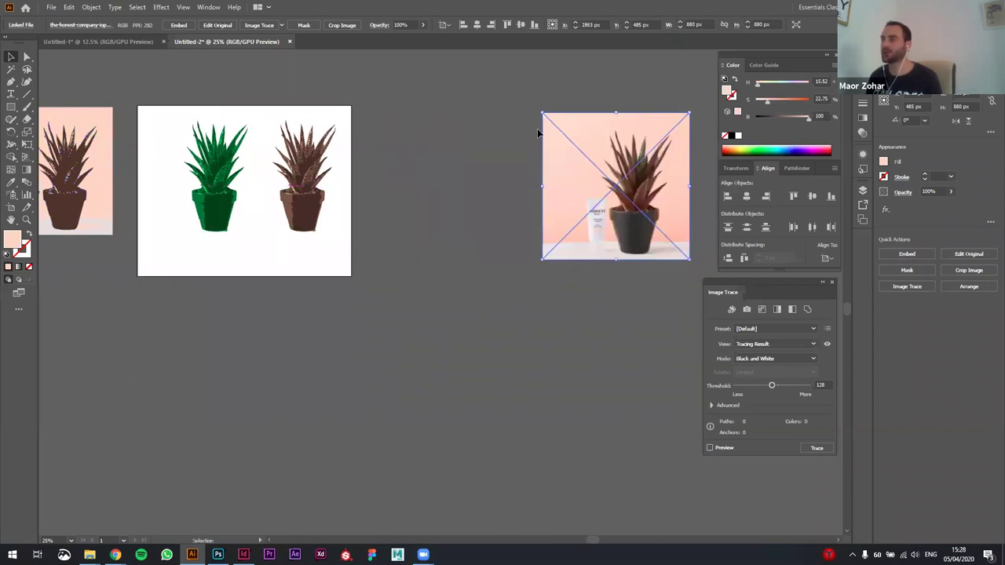
pyautogui.click(491, 209)
pyautogui.hotkey('ctrl', 'z')
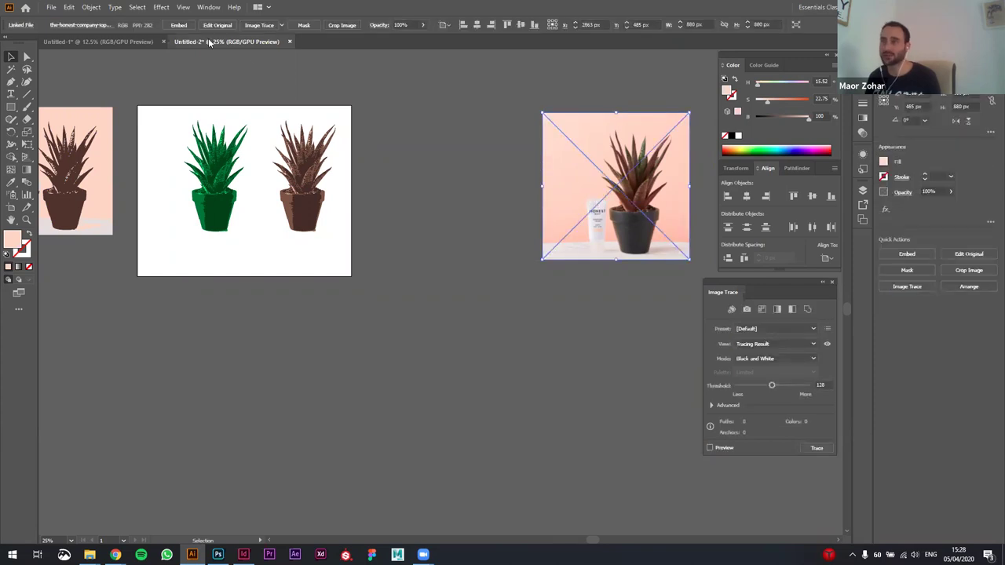
# - Review the Image Trace presets for the photo, and move the expanded trace between the artboard and the photo
pyautogui.click(281, 26)
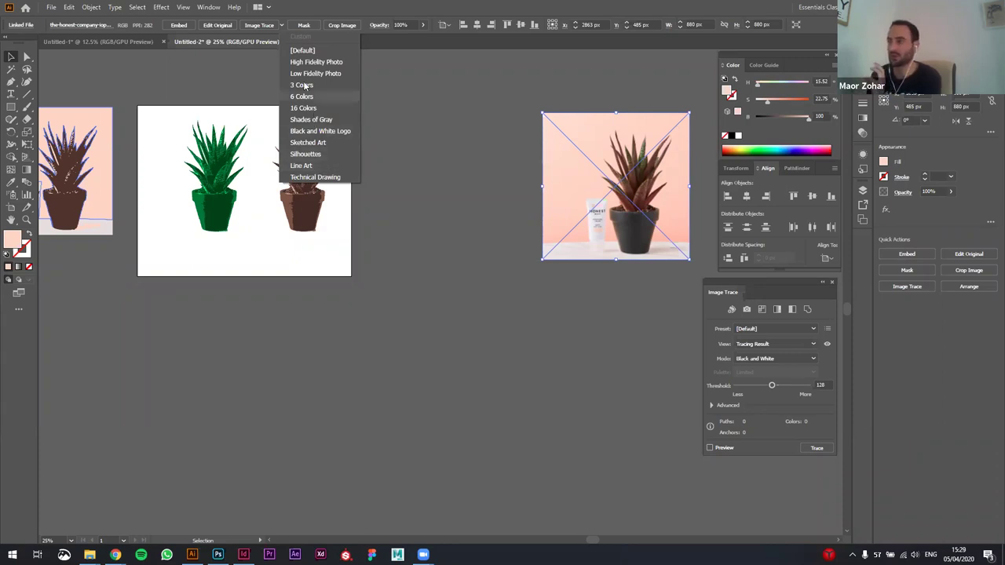
pyautogui.click(404, 140)
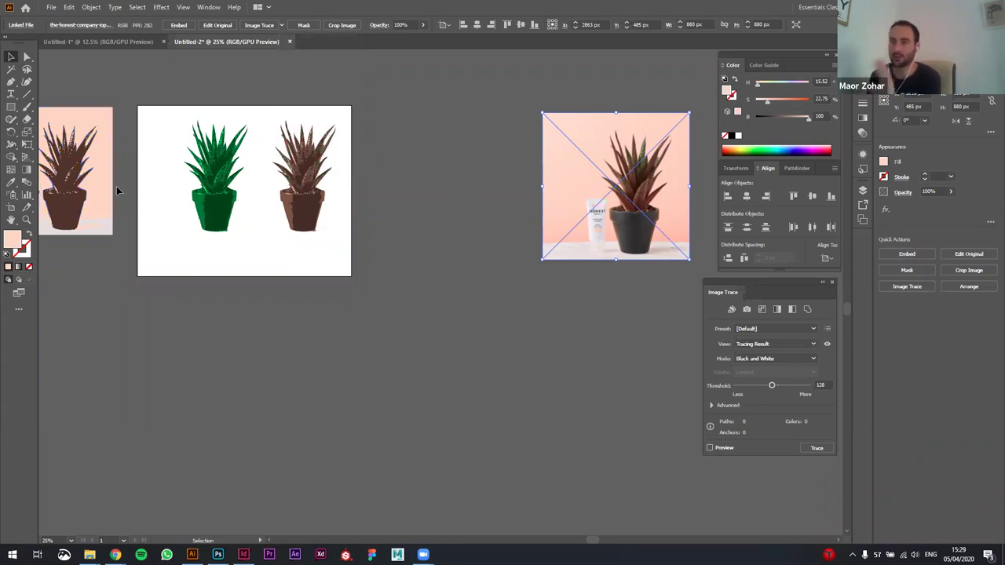
pyautogui.moveTo(47, 169)
pyautogui.mouseDown()
pyautogui.moveTo(234, 168)
pyautogui.moveTo(451, 188)
pyautogui.moveTo(431, 186)
pyautogui.moveTo(416, 199)
pyautogui.mouseUp()
pyautogui.click(567, 175)
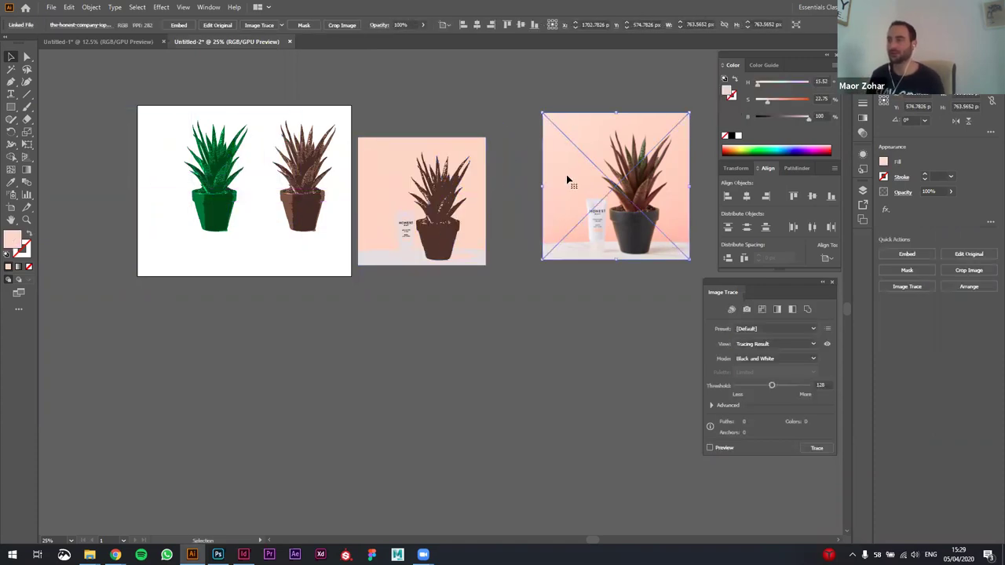
pyautogui.click(281, 25)
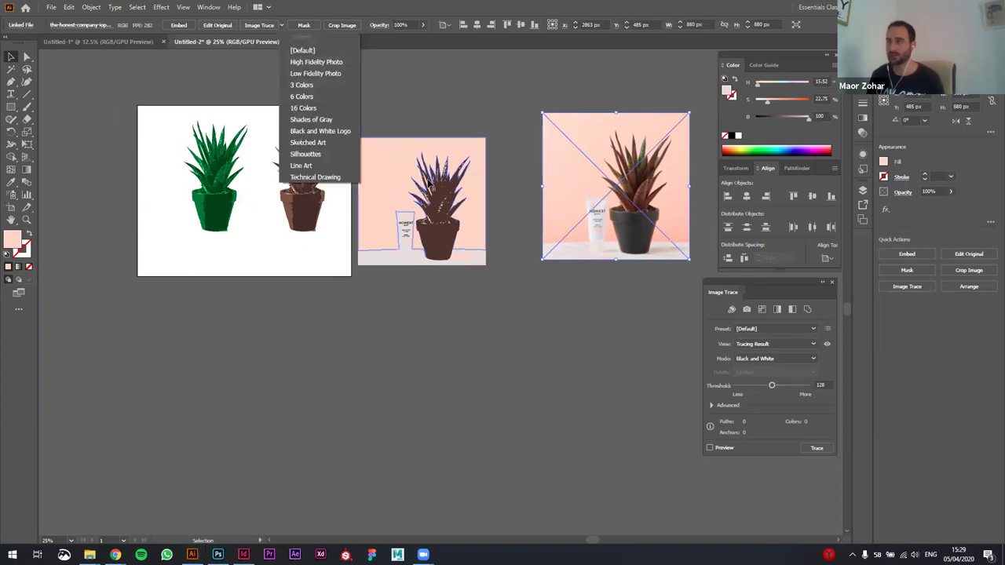
pyautogui.press('Escape')
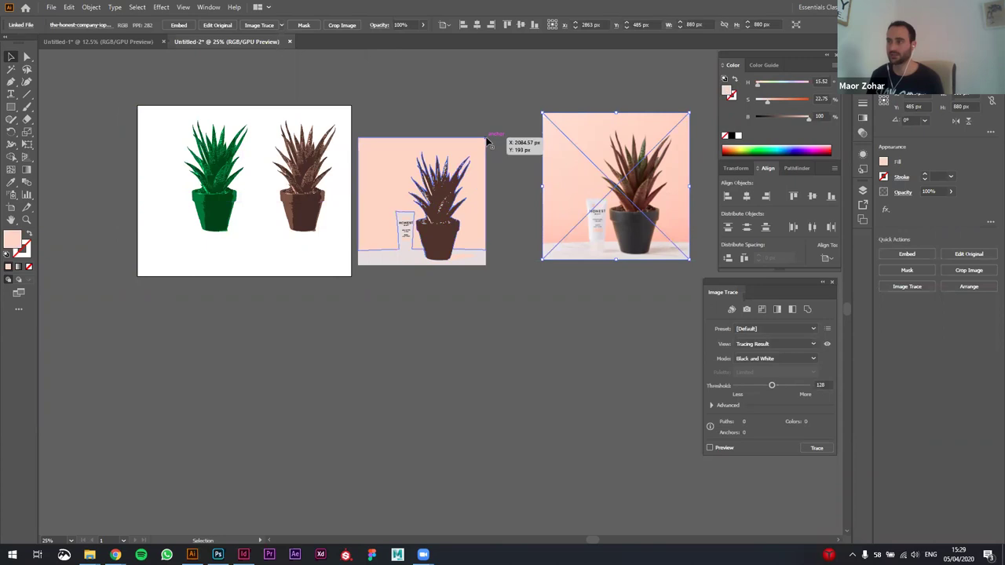
# - Isolate the expanded trace group, delete its peach background shape, and exit isolation mode
pyautogui.scroll(1, 393, 174)
pyautogui.doubleClick(396, 189)
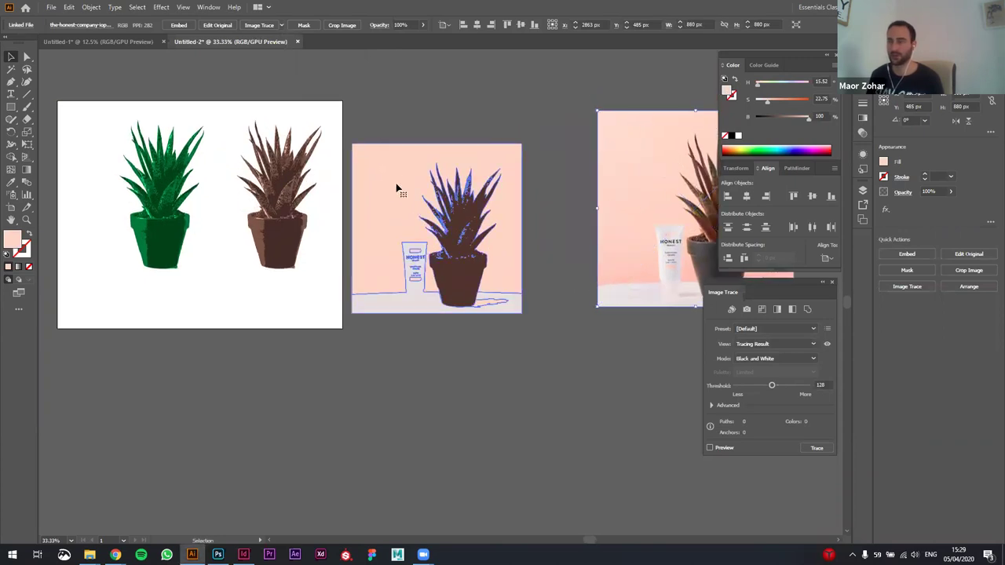
pyautogui.click(370, 196)
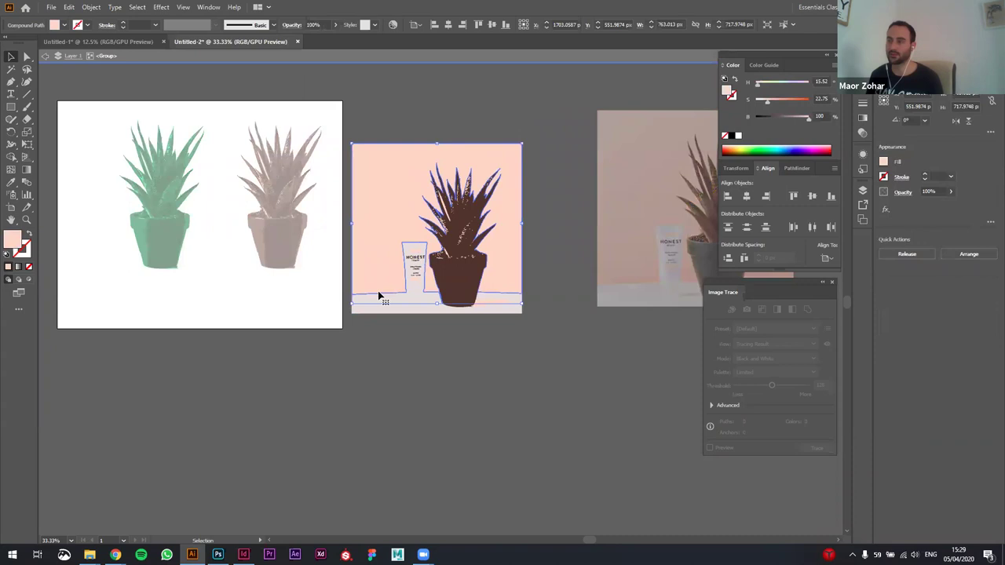
pyautogui.click(452, 280)
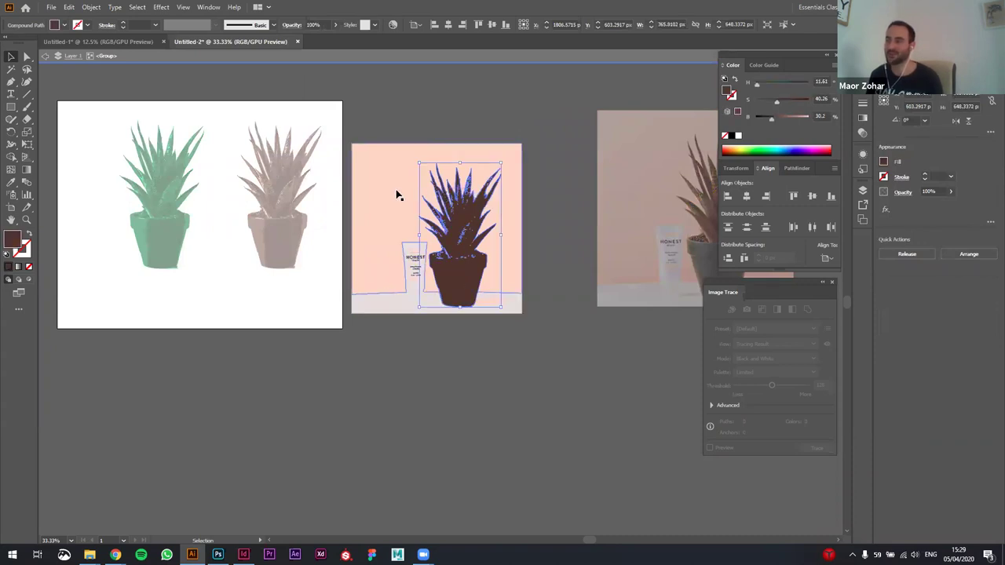
pyautogui.click(397, 196)
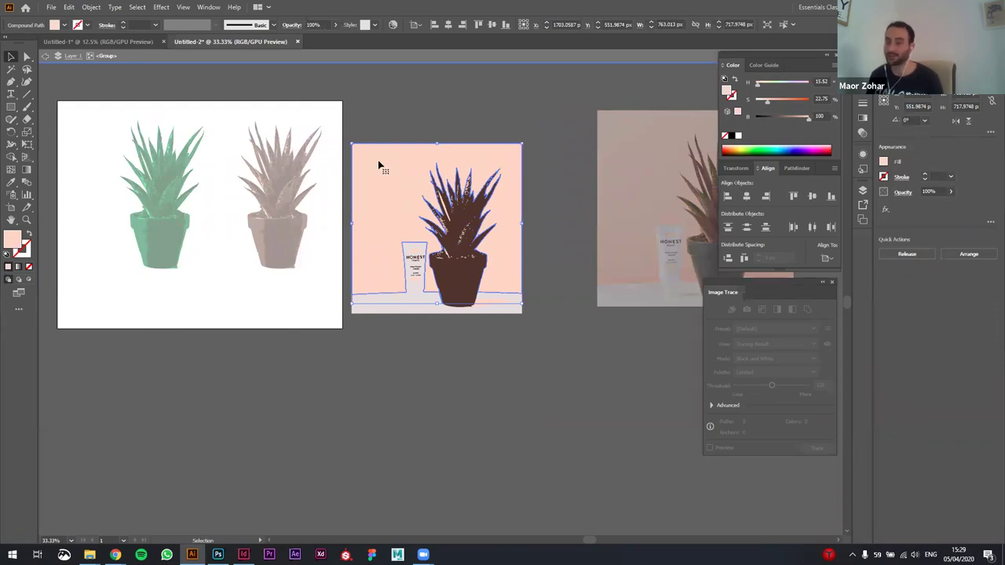
pyautogui.moveTo(378, 196); pyautogui.dragTo(255, 195)
pyautogui.press('Delete')
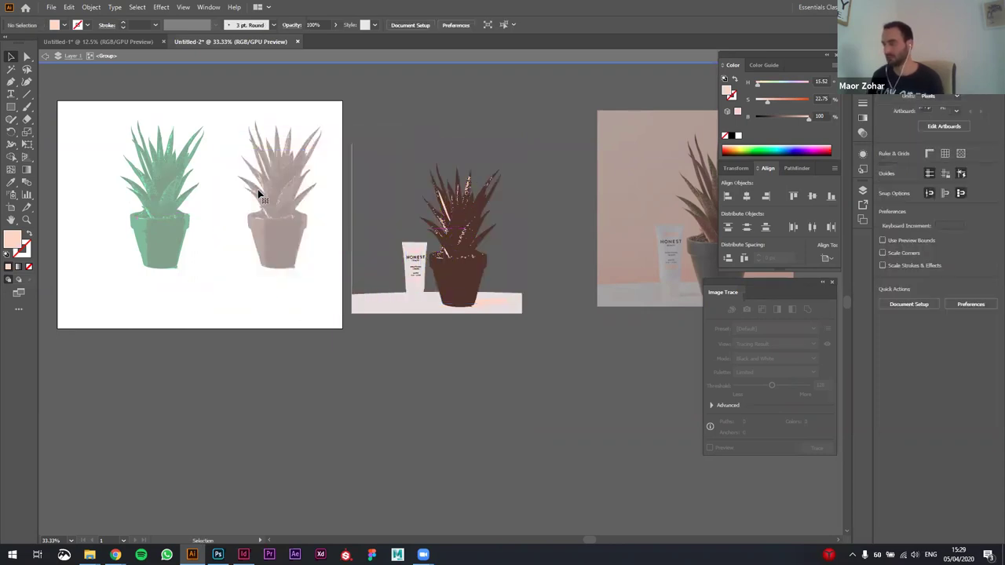
pyautogui.doubleClick(408, 161)
pyautogui.moveTo(408, 162); pyautogui.dragTo(441, 175)
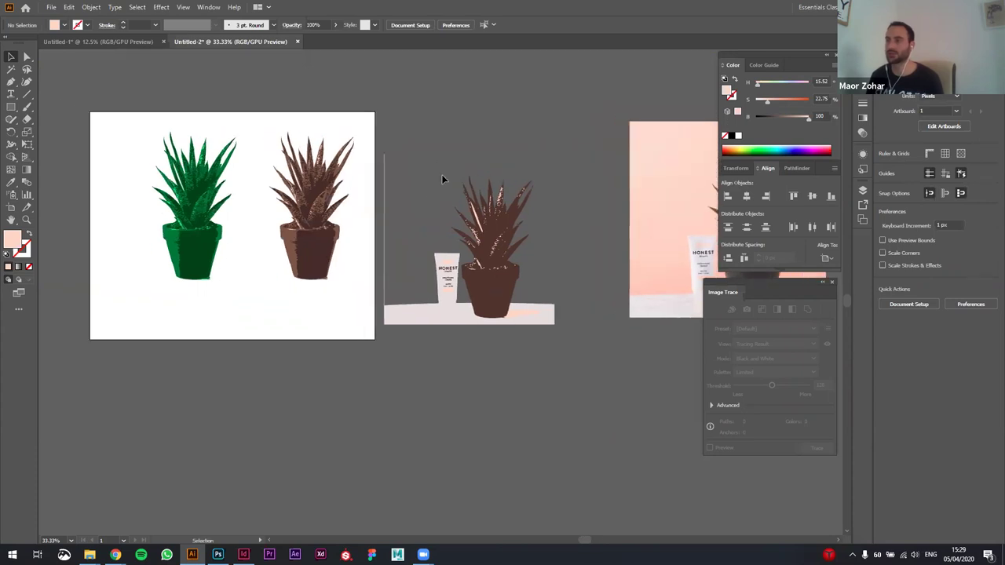
# - Examine the two recolored plants on the artboard alongside the traced artwork and the original photo
pyautogui.moveTo(521, 211); pyautogui.dragTo(608, 221)
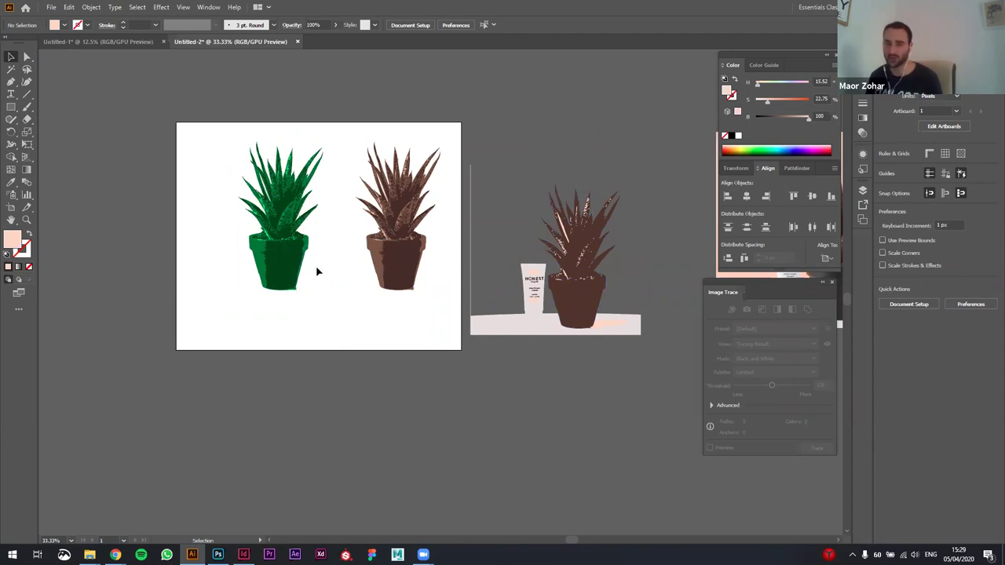
pyautogui.click(406, 244)
pyautogui.click(360, 319)
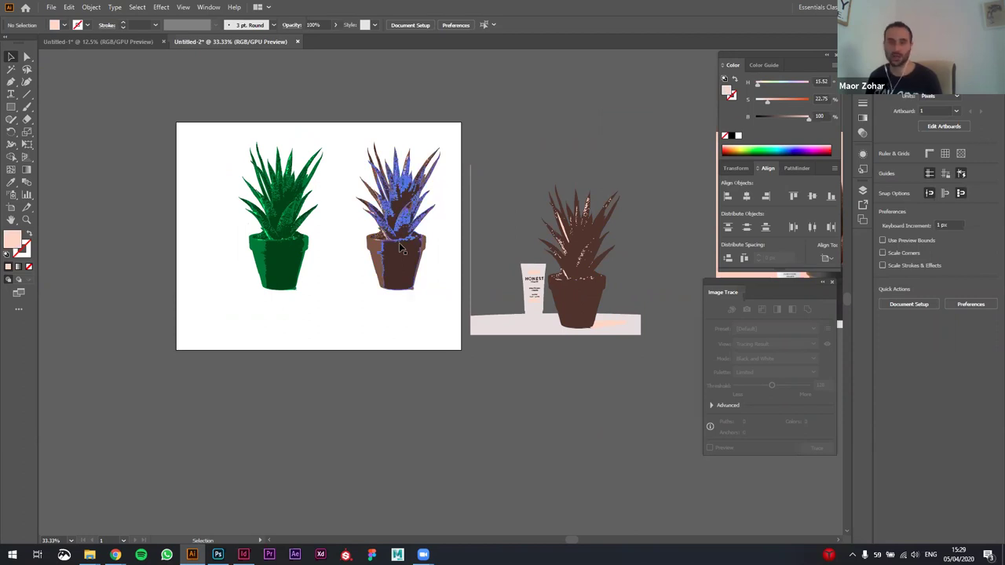
pyautogui.moveTo(399, 267); pyautogui.dragTo(416, 290)
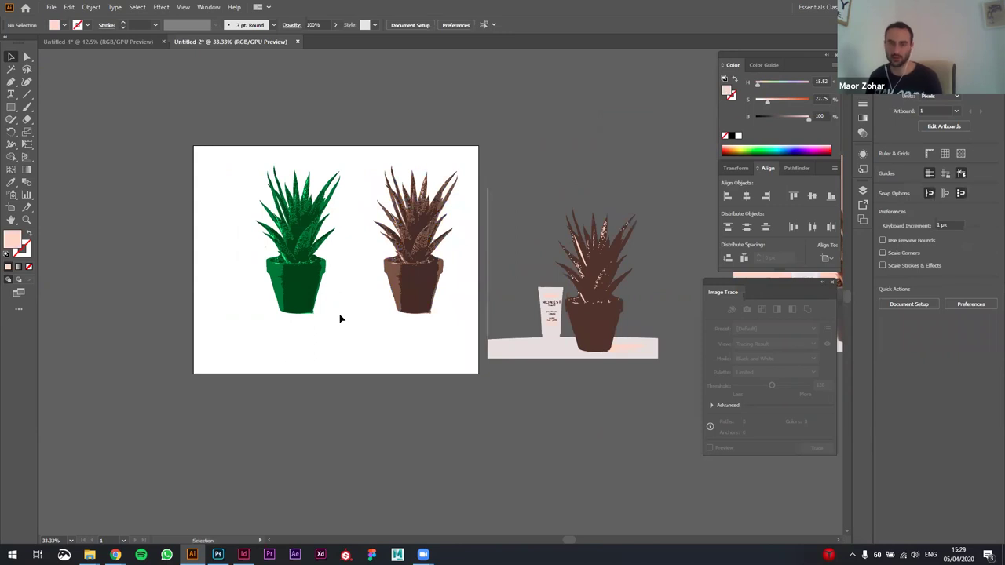
pyautogui.moveTo(349, 318); pyautogui.dragTo(361, 337)
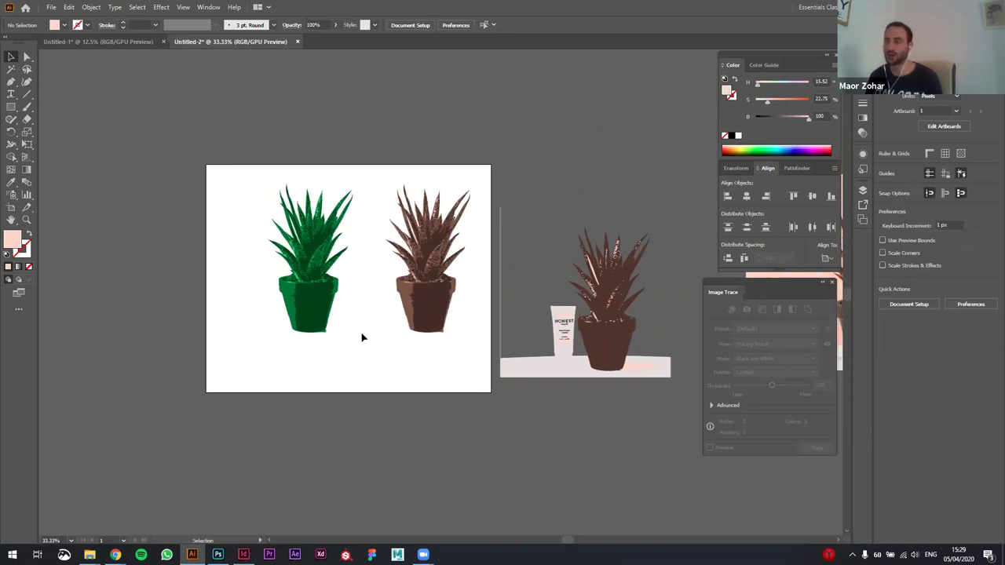
pyautogui.moveTo(372, 277); pyautogui.dragTo(366, 356)
pyautogui.click(365, 356)
pyautogui.moveTo(384, 294); pyautogui.dragTo(356, 359)
pyautogui.click(393, 357)
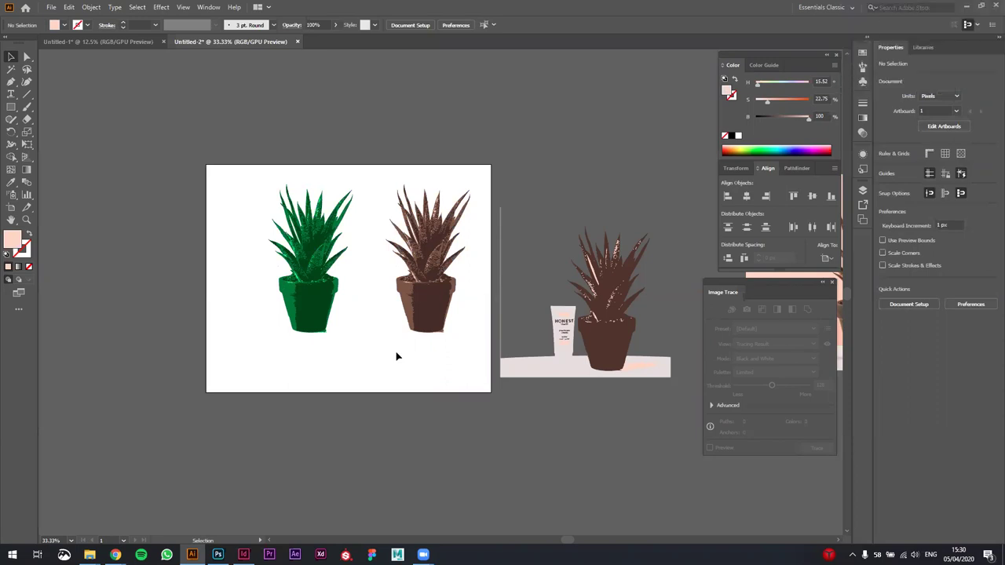
pyautogui.hscroll(5, 352, 398)
pyautogui.scroll(-1, 280, 385)
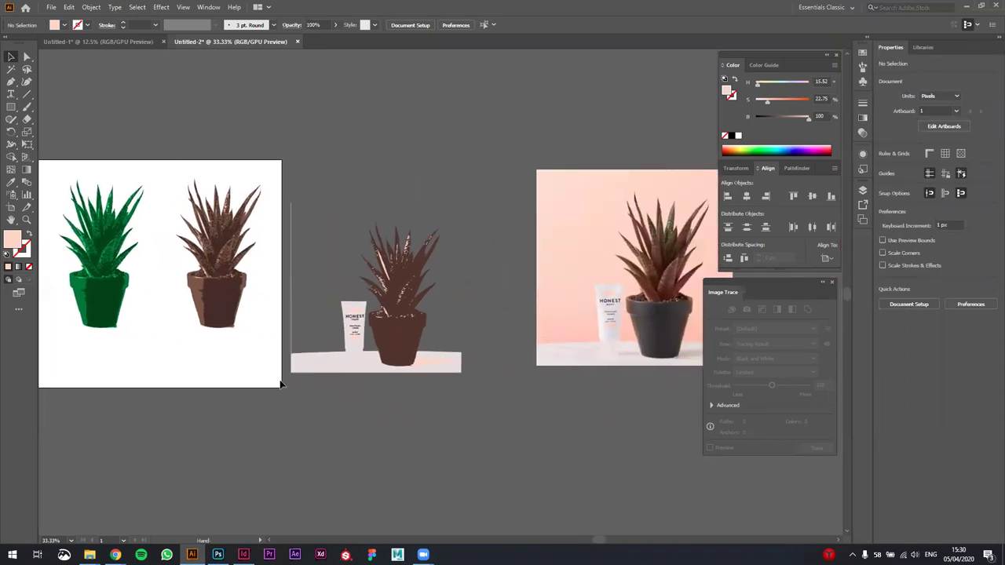
# - Compare the plant photo with the expanded trace and the two recolored plants on the artboard
pyautogui.scroll(-1, 378, 367)
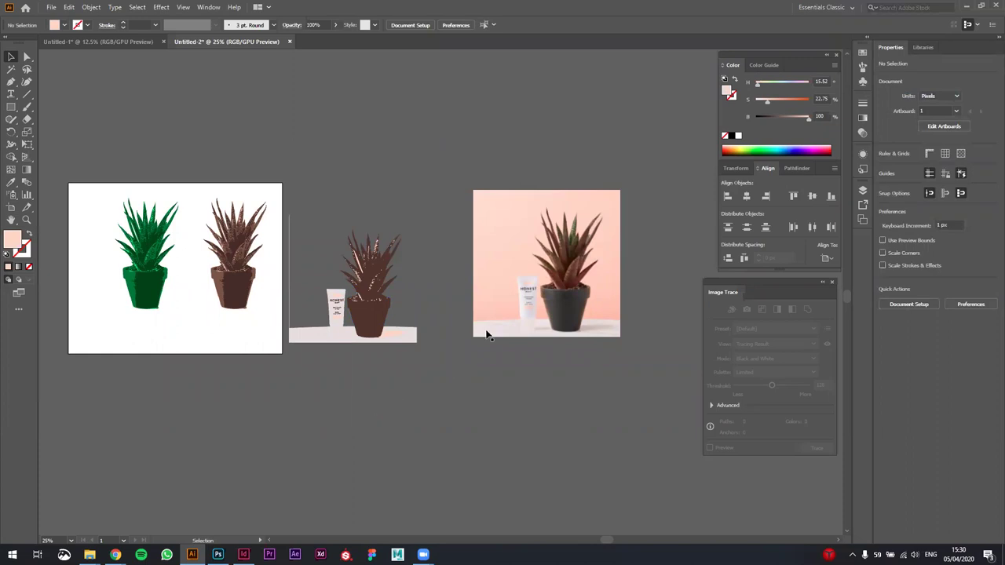
pyautogui.scroll(1, 482, 332)
pyautogui.moveTo(489, 334); pyautogui.dragTo(421, 373)
pyautogui.click(421, 376)
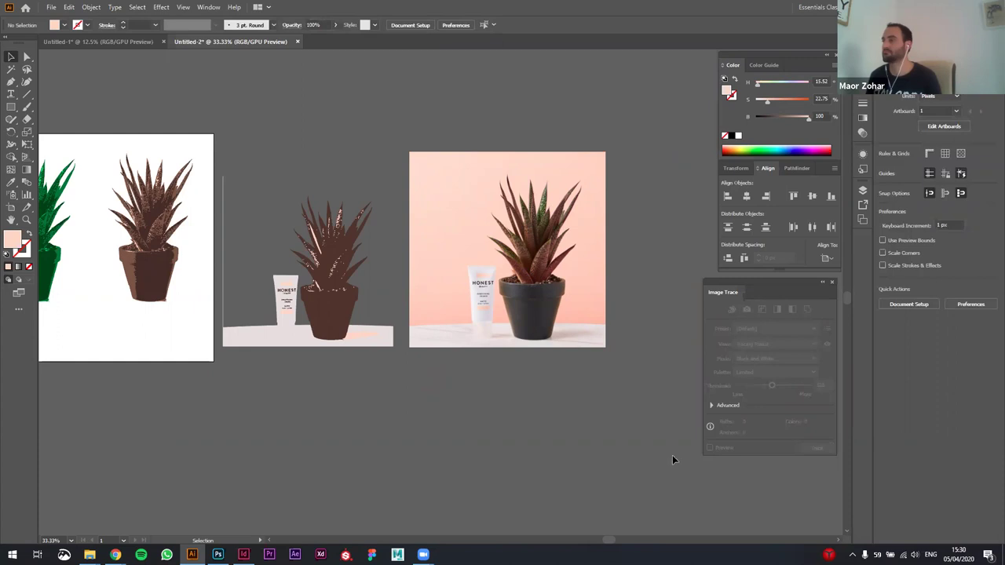
pyautogui.scroll(2, 581, 276)
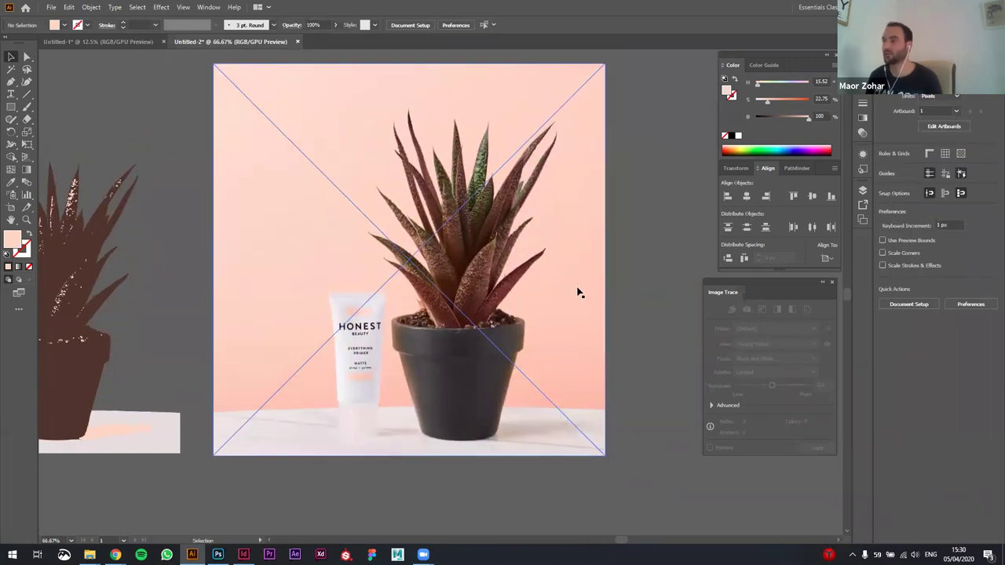
pyautogui.click(537, 295)
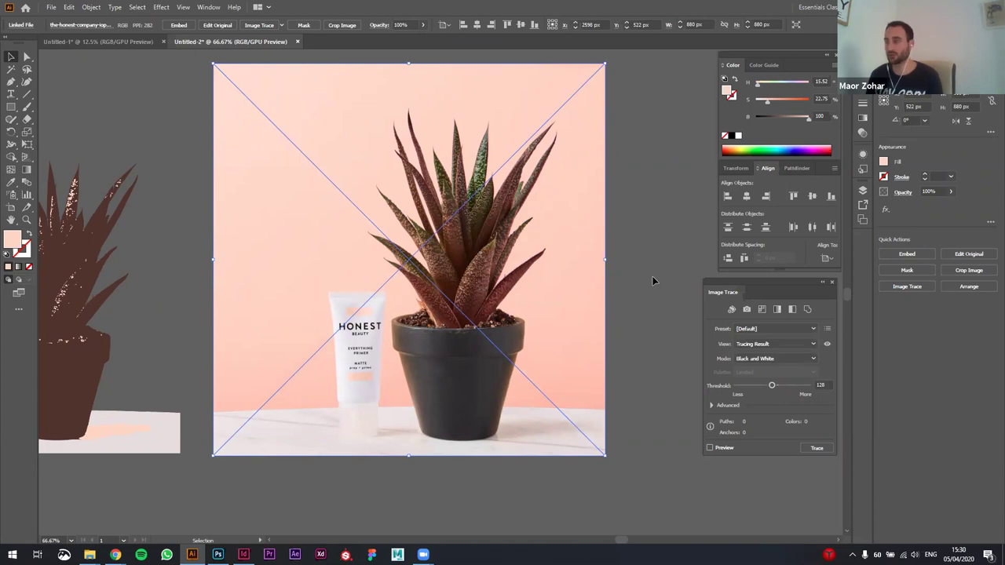
pyautogui.click(631, 286)
pyautogui.scroll(1, 631, 286)
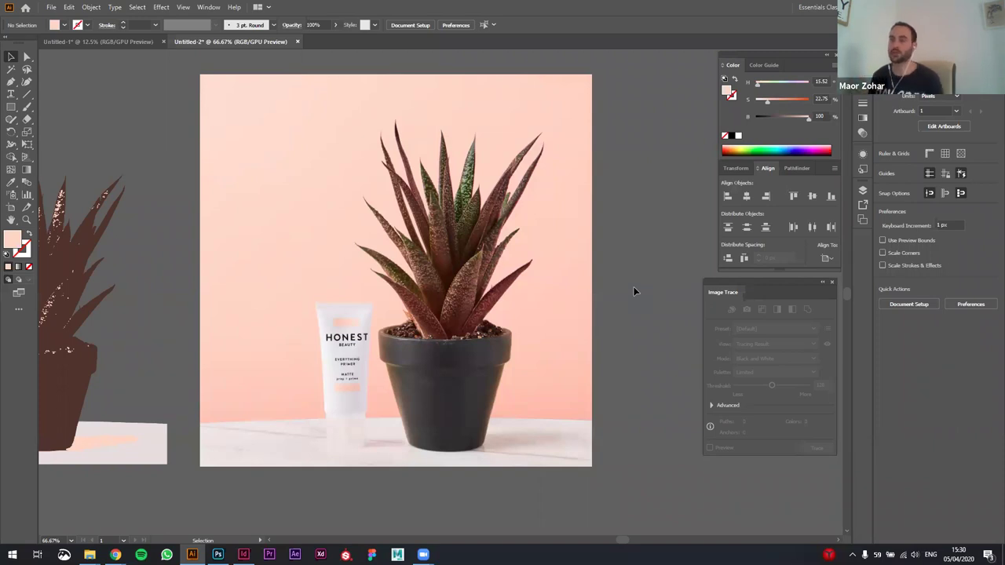
pyautogui.click(504, 208)
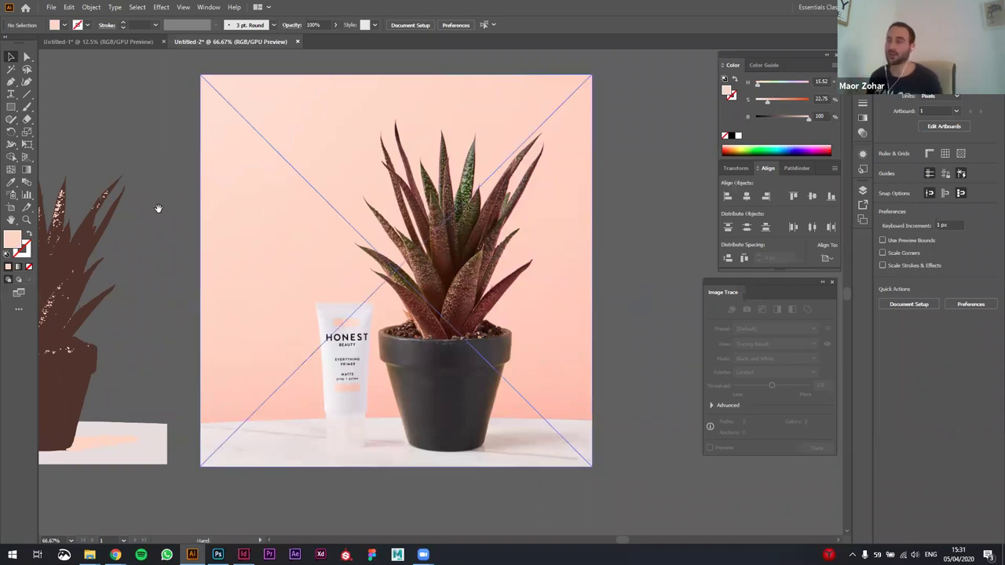
pyautogui.moveTo(157, 208); pyautogui.dragTo(323, 217)
pyautogui.click(399, 215)
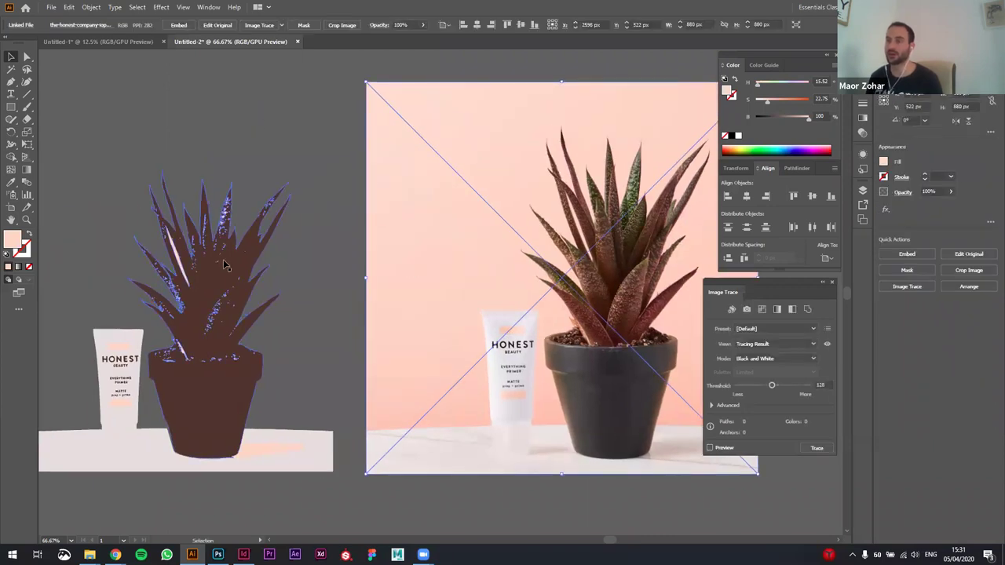
pyautogui.moveTo(226, 266); pyautogui.dragTo(522, 277)
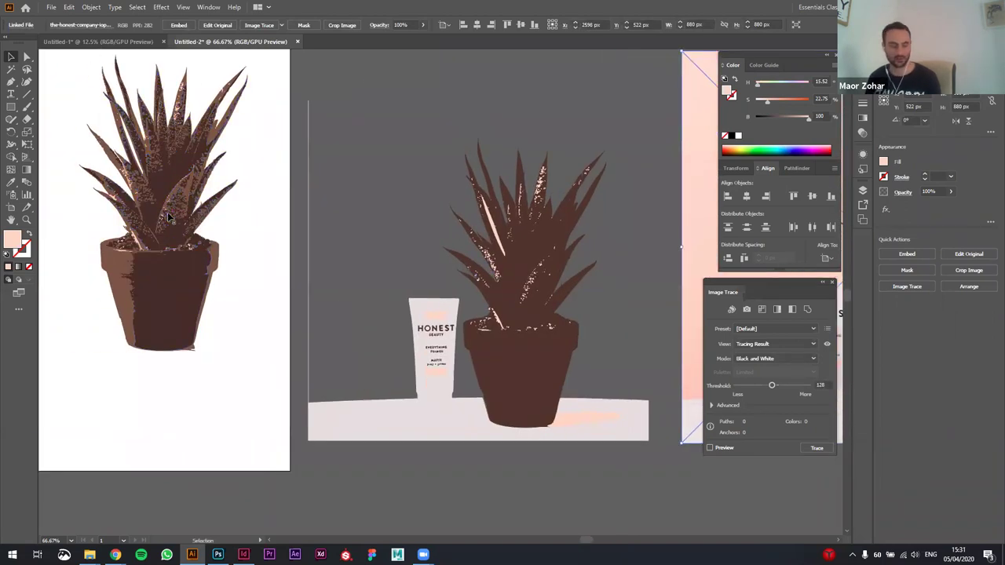
pyautogui.moveTo(323, 249); pyautogui.dragTo(379, 270)
pyautogui.hotkey('ctrl', '-')
pyautogui.moveTo(520, 292); pyautogui.dragTo(413, 303)
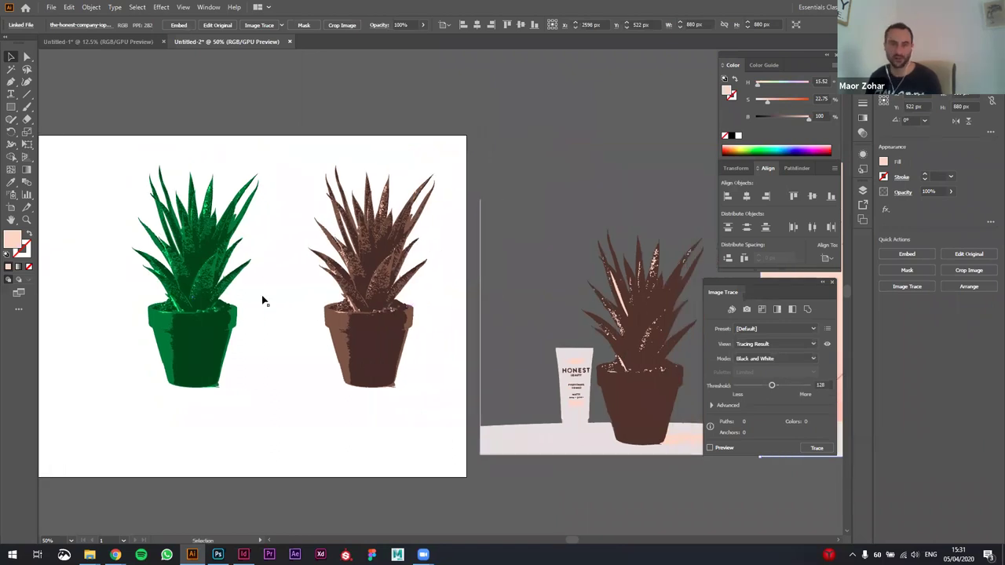
# - Scale the green plant down to about one third of its size and place a copy of it alongside at the same height
pyautogui.click(211, 453)
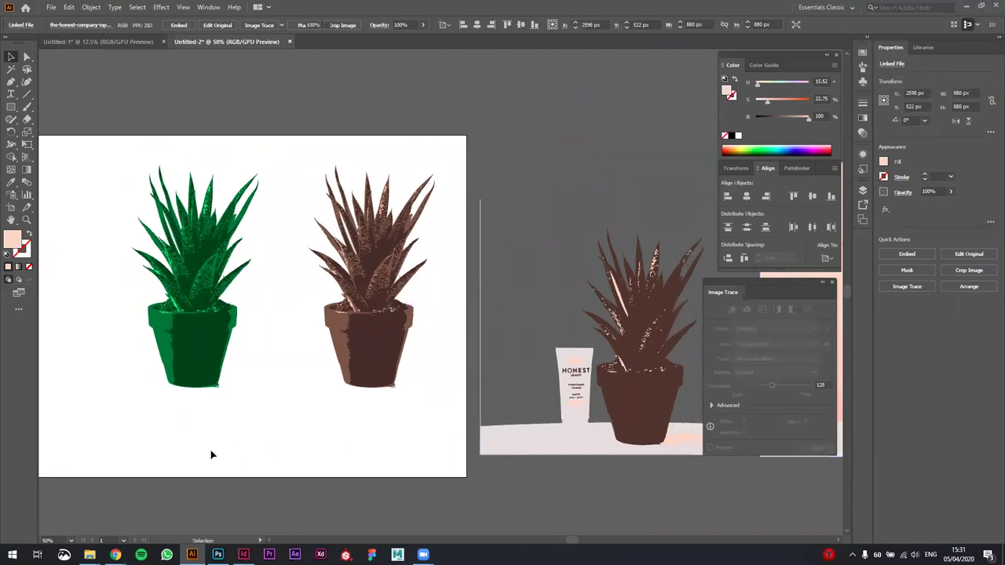
pyautogui.moveTo(117, 420)
pyautogui.mouseDown()
pyautogui.moveTo(174, 297)
pyautogui.moveTo(260, 159)
pyautogui.mouseUp()
pyautogui.moveTo(260, 390); pyautogui.dragTo(89, 306)
pyautogui.click(168, 305)
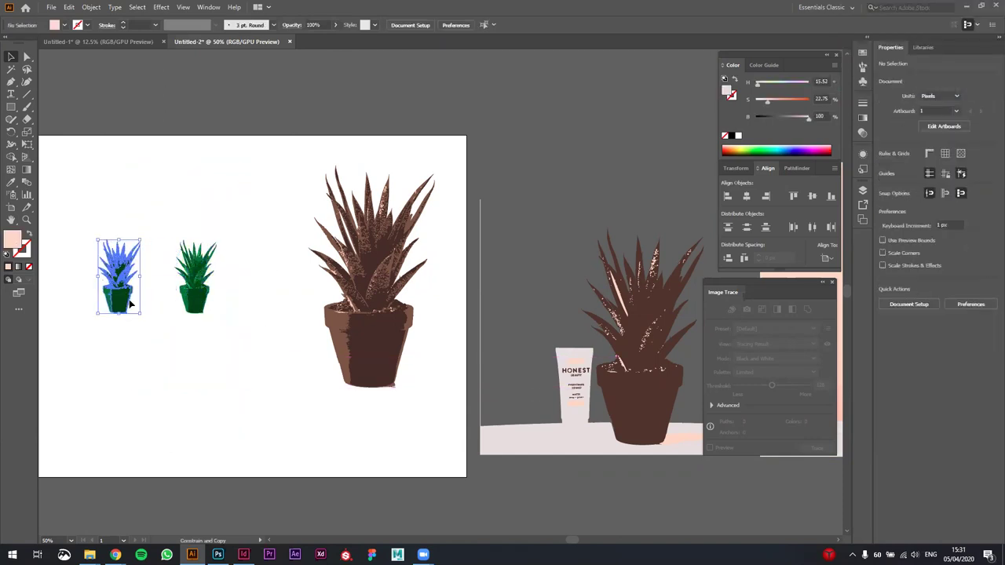
pyautogui.click(154, 341)
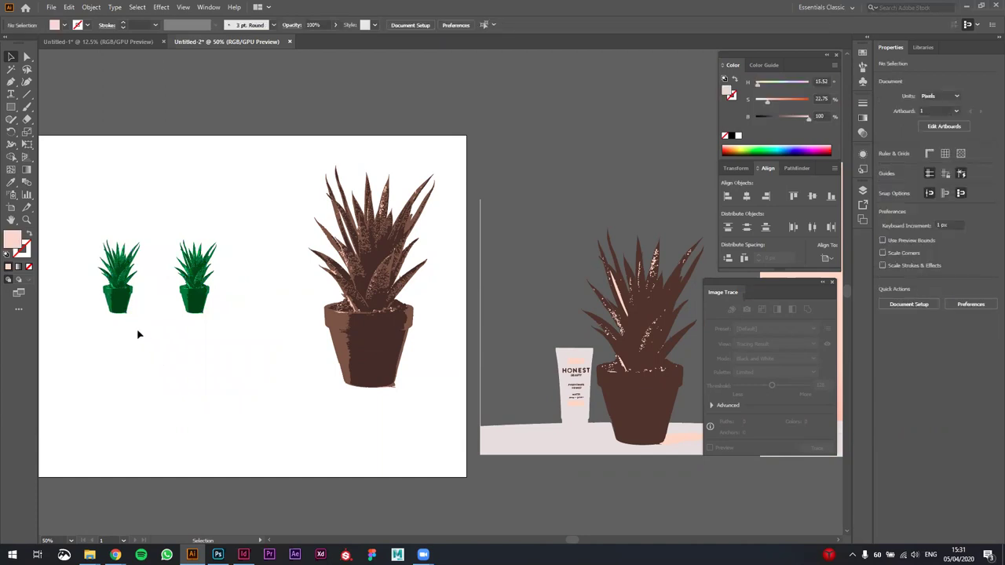
# - Select the plant photo and review its list of Image Trace presets without applying one
pyautogui.press('space')
pyautogui.moveTo(245, 379); pyautogui.dragTo(233, 377)
pyautogui.moveTo(332, 404); pyautogui.dragTo(182, 357)
pyautogui.click(353, 231)
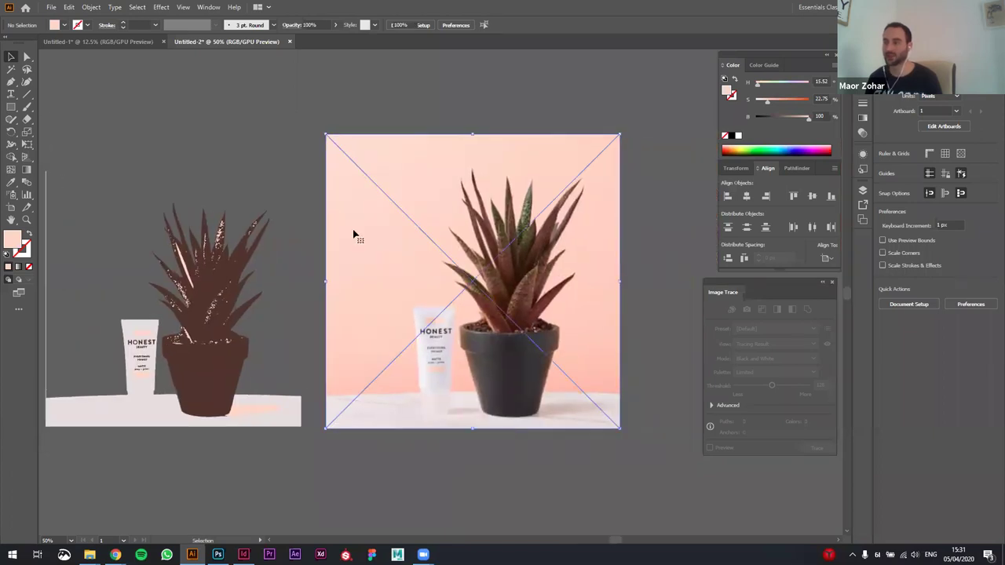
pyautogui.moveTo(204, 133); pyautogui.dragTo(182, 139)
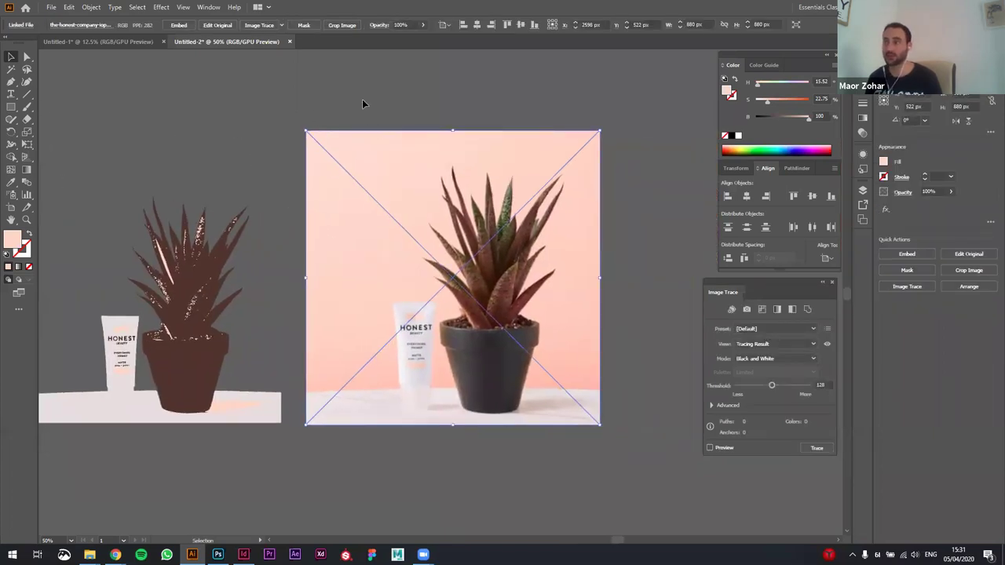
pyautogui.click(283, 27)
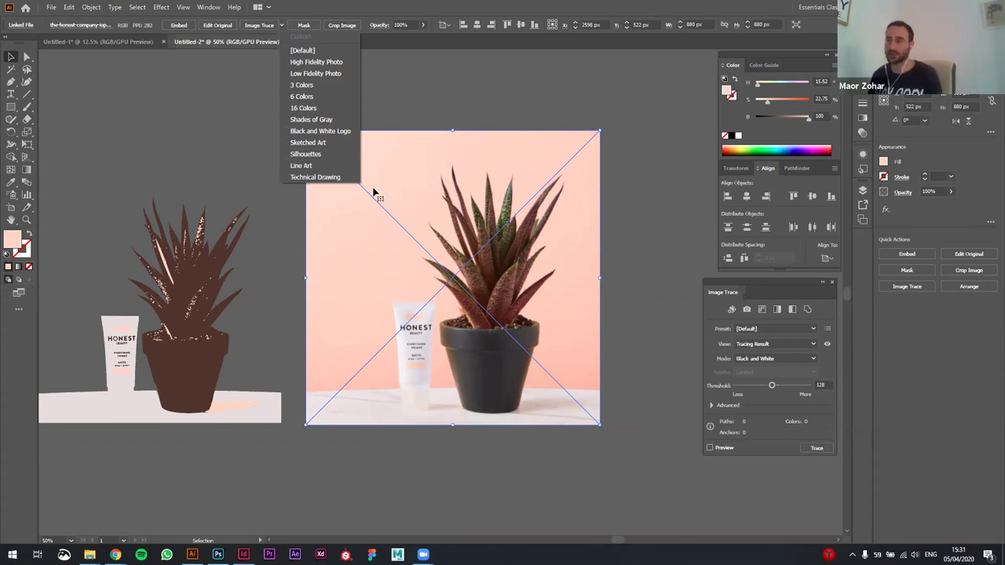
pyautogui.click(217, 172)
pyautogui.click(217, 173)
# - Compare the small green plants and the large brown plant with the photo, and check the photo's trace presets again
pyautogui.moveTo(218, 172); pyautogui.dragTo(494, 175)
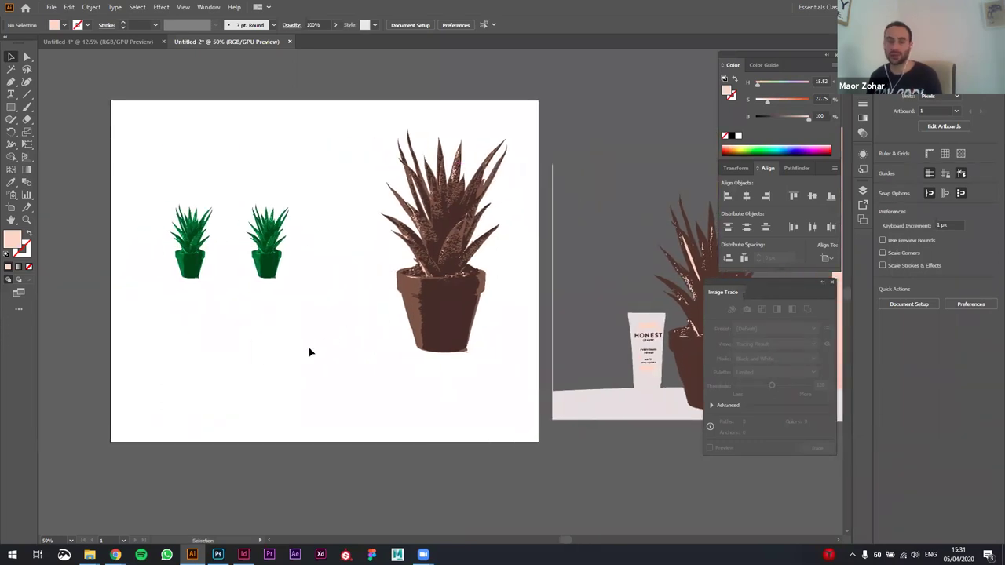
pyautogui.moveTo(267, 292); pyautogui.dragTo(329, 275)
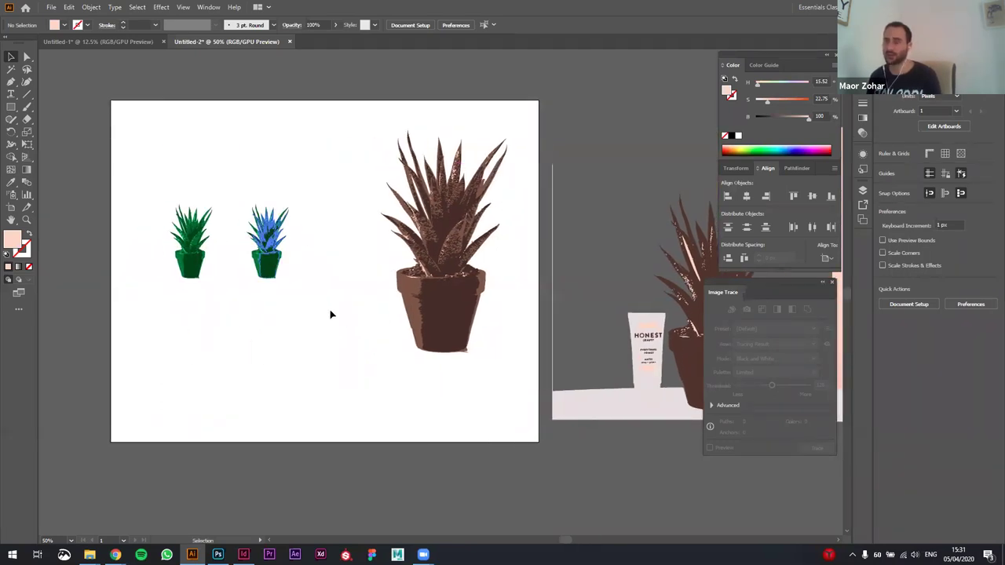
pyautogui.click(451, 346)
pyautogui.click(457, 400)
pyautogui.moveTo(504, 399); pyautogui.dragTo(129, 394)
pyautogui.moveTo(437, 381); pyautogui.dragTo(283, 383)
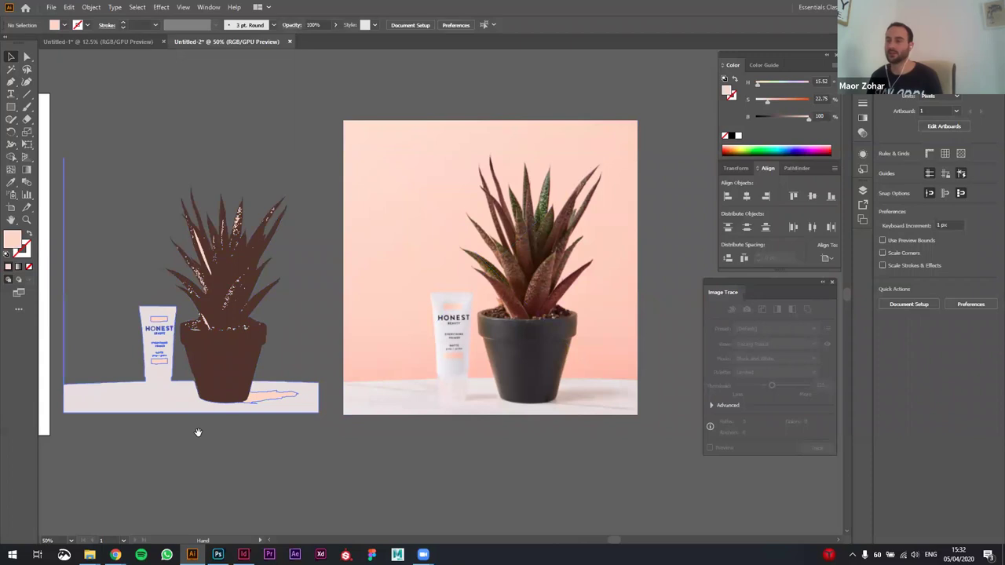
pyautogui.moveTo(198, 432); pyautogui.dragTo(285, 441)
pyautogui.click(460, 357)
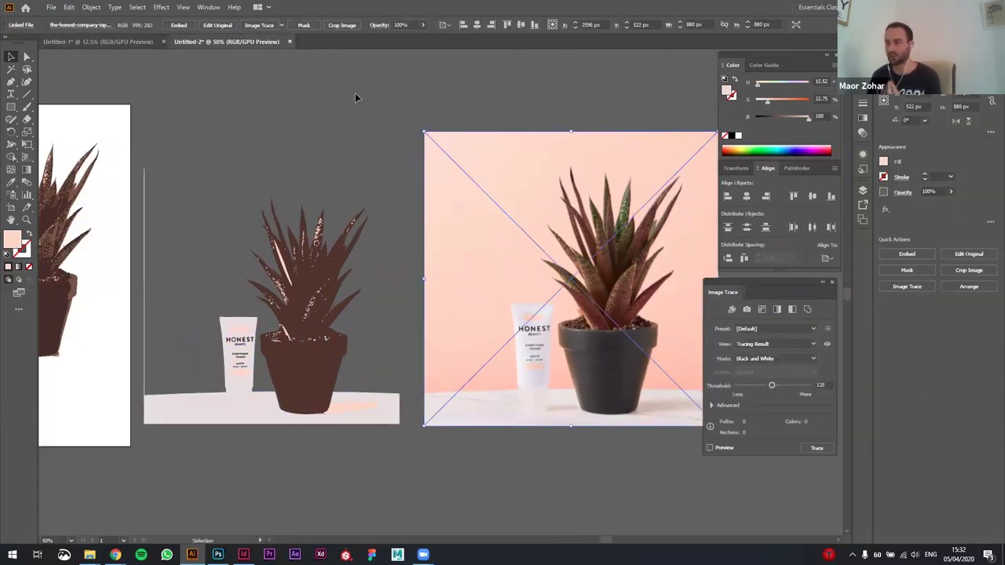
pyautogui.click(282, 28)
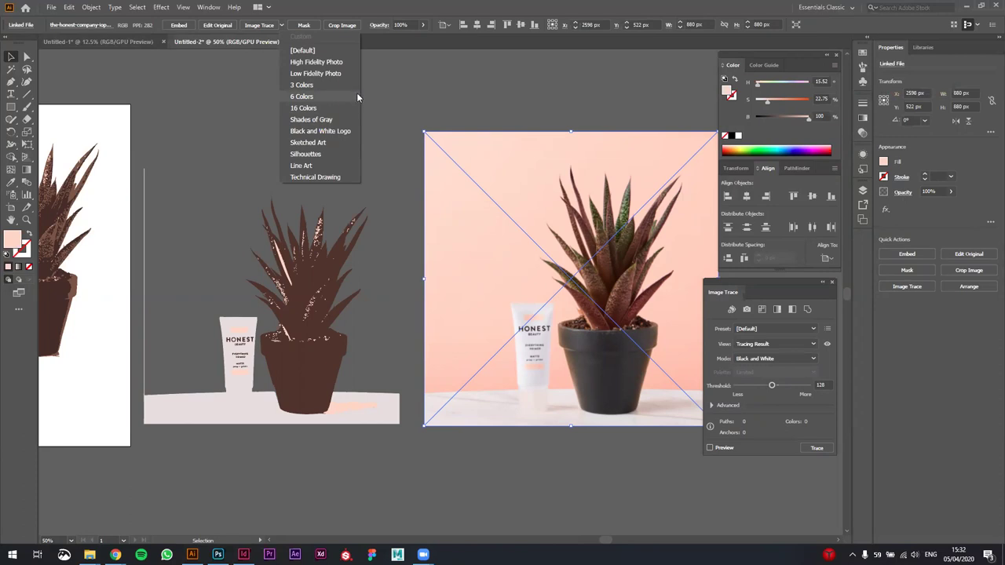
pyautogui.click(385, 93)
pyautogui.click(330, 145)
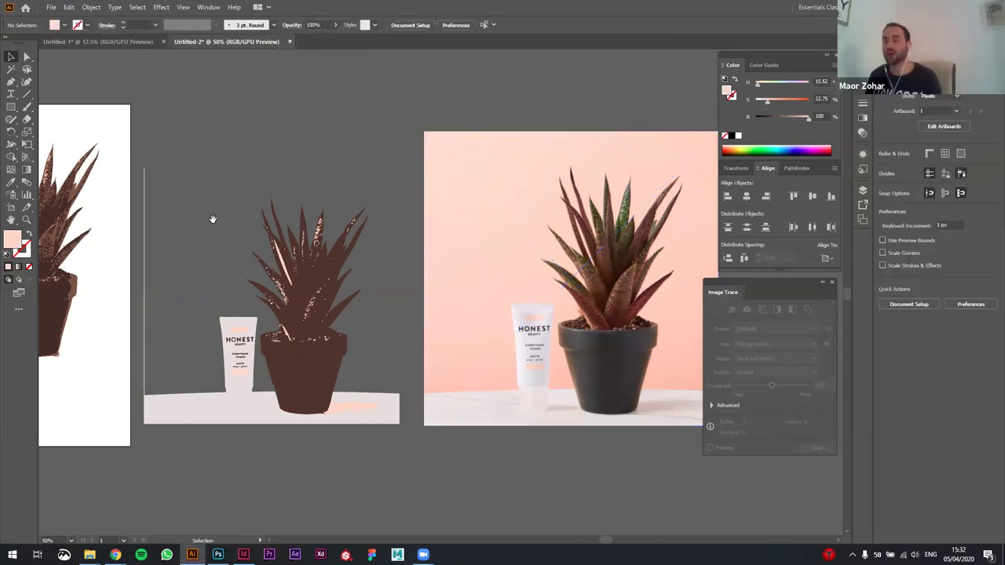
# - Isolate the large brown plant's group on the artboard for editing its individual shapes
pyautogui.moveTo(213, 217); pyautogui.dragTo(431, 240)
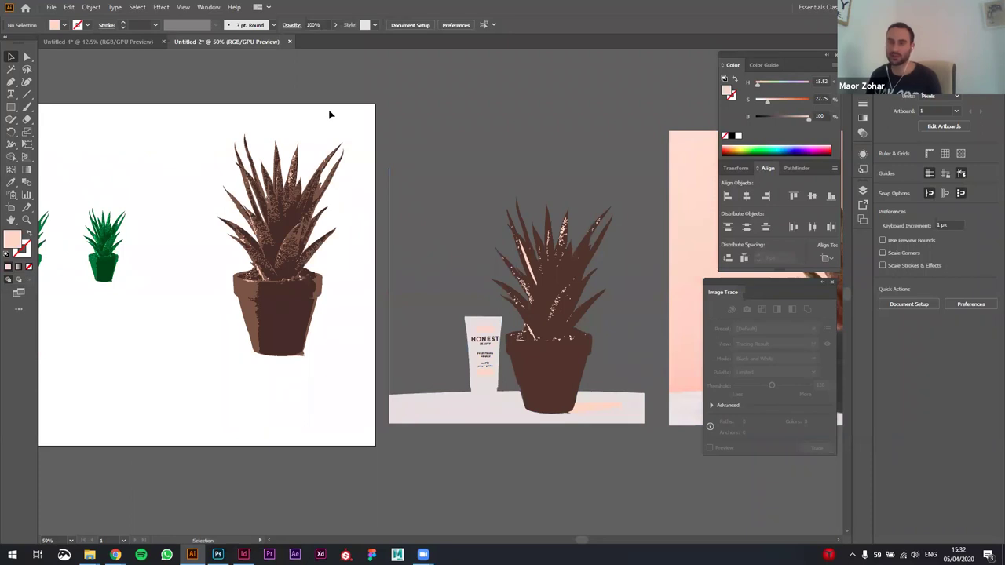
pyautogui.moveTo(284, 230); pyautogui.dragTo(391, 240)
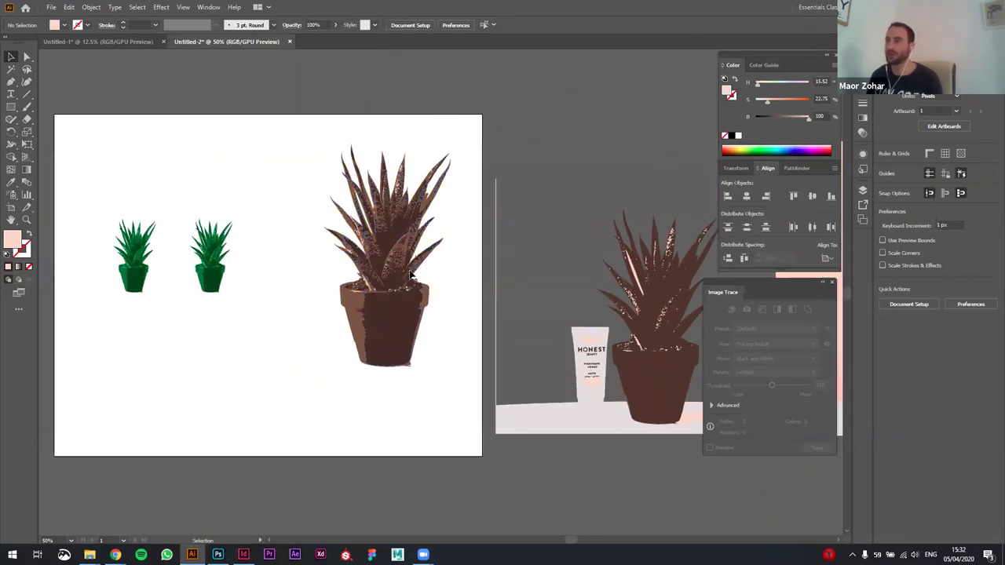
pyautogui.scroll(1, 404, 228)
pyautogui.doubleClick(337, 135)
pyautogui.click(336, 133)
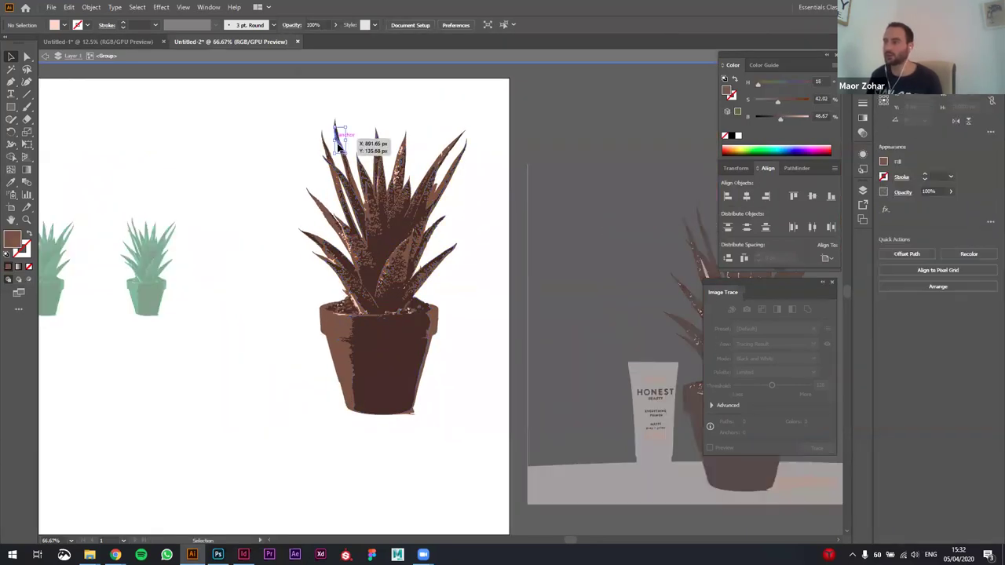
# - Try deleting whole leaf shapes from the upper part of the isolated brown plant, and undo the deletion
pyautogui.keyDown('shift'); pyautogui.click(347, 169); pyautogui.keyUp('shift')
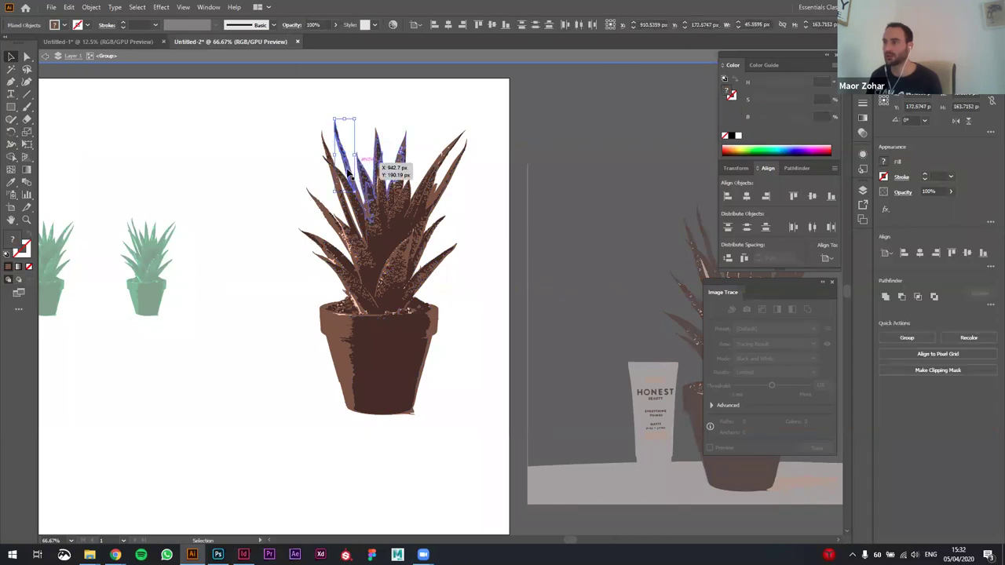
pyautogui.scroll(3, 349, 175)
pyautogui.click(323, 126)
pyautogui.click(338, 135)
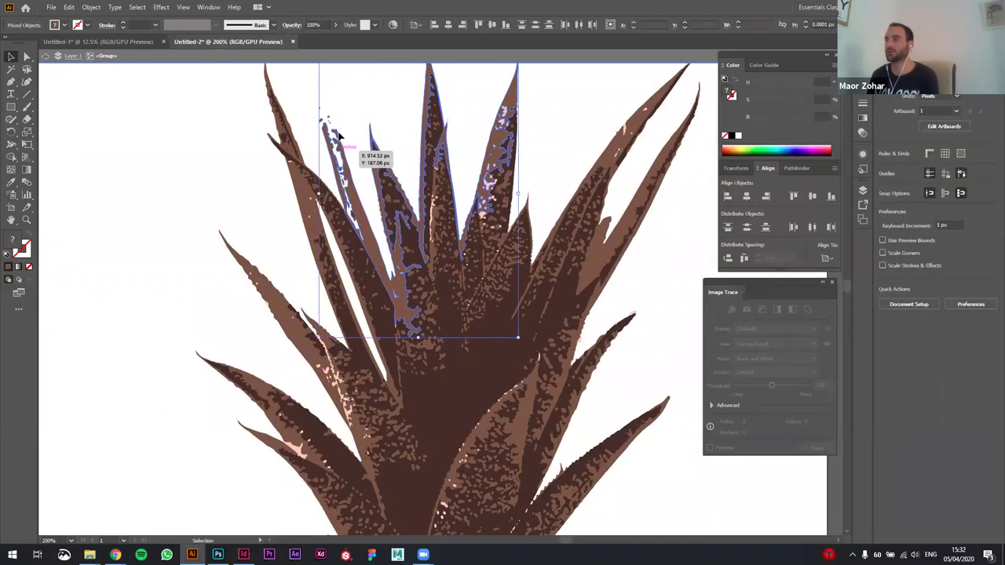
pyautogui.press('Delete')
pyautogui.hotkey('ctrl', 'z')
pyautogui.hotkey('ctrl', 'z')
# - Delete the anchor points at the tip of one upper leaf of the brown plant with Direct Selection, and exit isolation mode
pyautogui.press('a')
pyautogui.moveTo(311, 94); pyautogui.dragTo(348, 149)
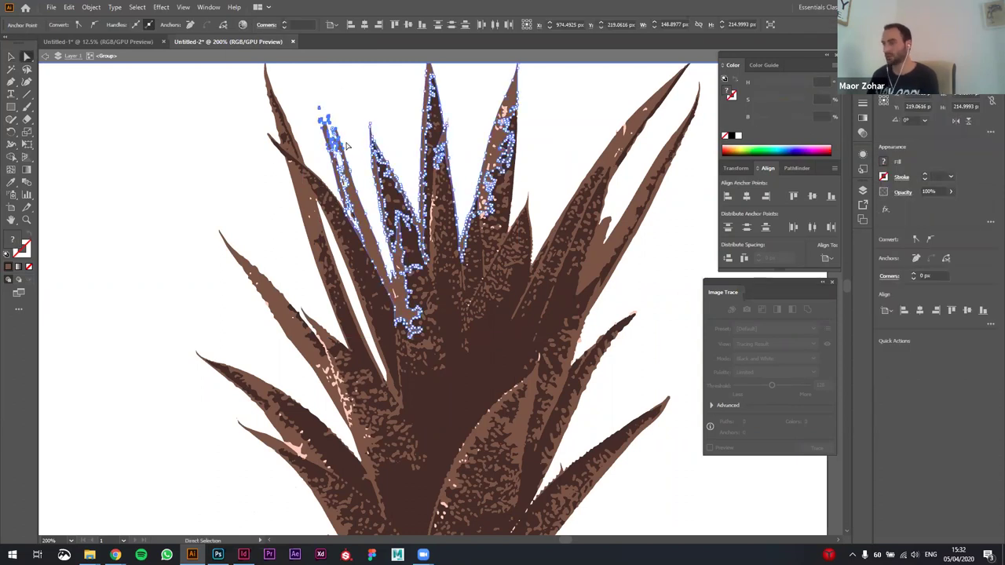
pyautogui.press('Delete')
pyautogui.click(333, 114)
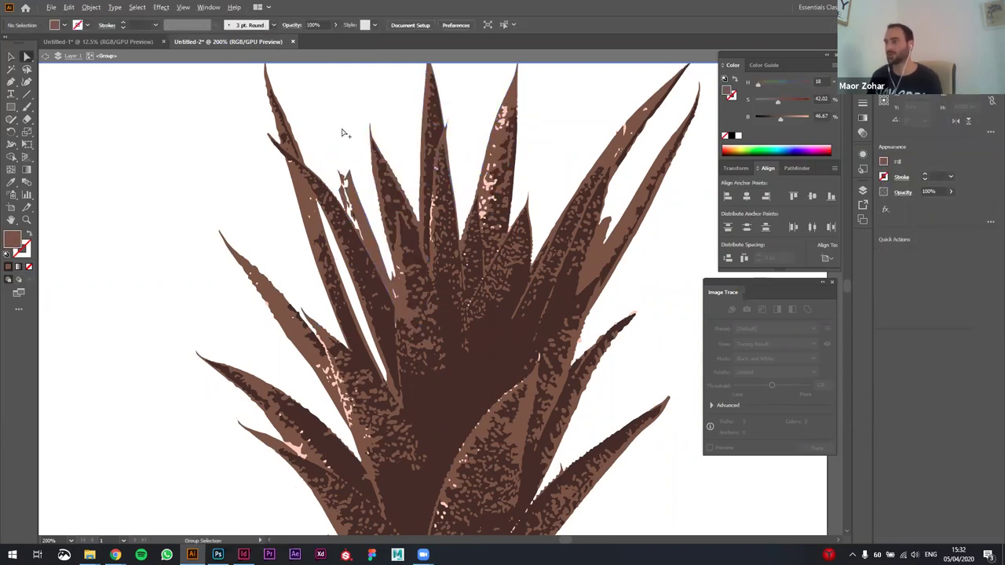
pyautogui.scroll(-3, 342, 134)
pyautogui.scroll(1, 335, 130)
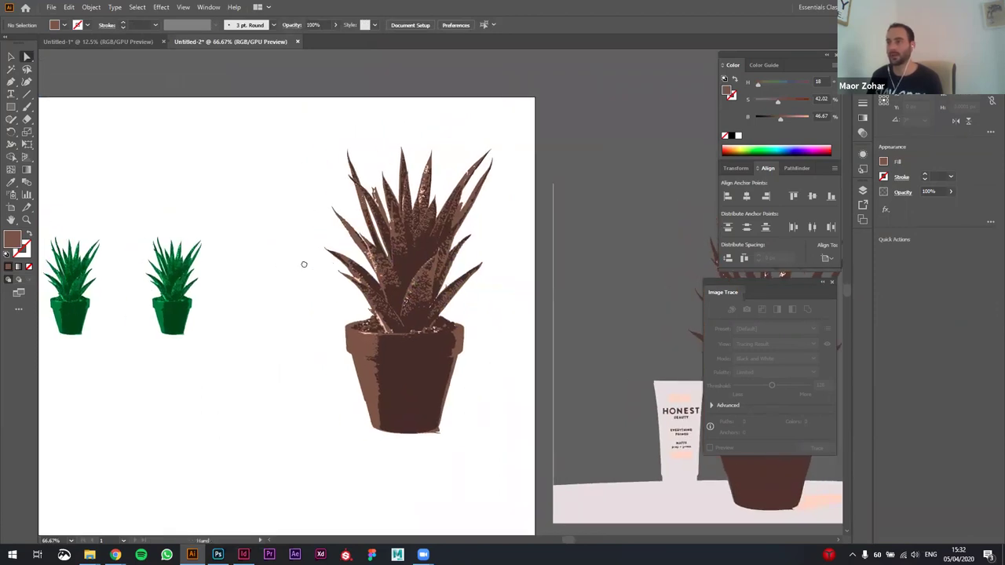
# - Examine the edited brown plant alongside the two small green plants, the traced artwork and the original photo
pyautogui.hscroll(-3, 304, 264)
pyautogui.hscroll(-3, 382, 262)
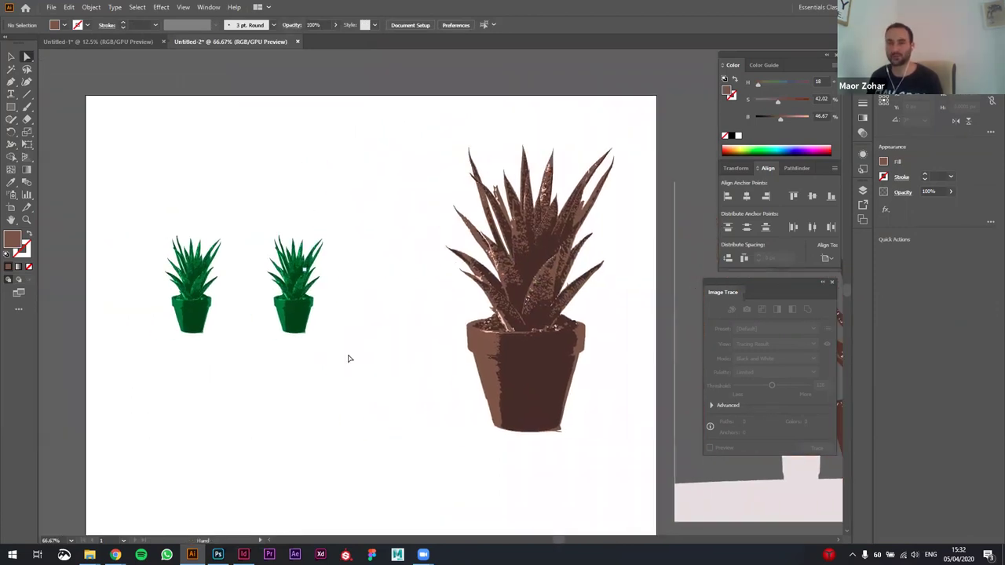
pyautogui.scroll(-1, 330, 337)
pyautogui.moveTo(399, 368); pyautogui.dragTo(303, 314)
pyautogui.moveTo(421, 330); pyautogui.dragTo(320, 294)
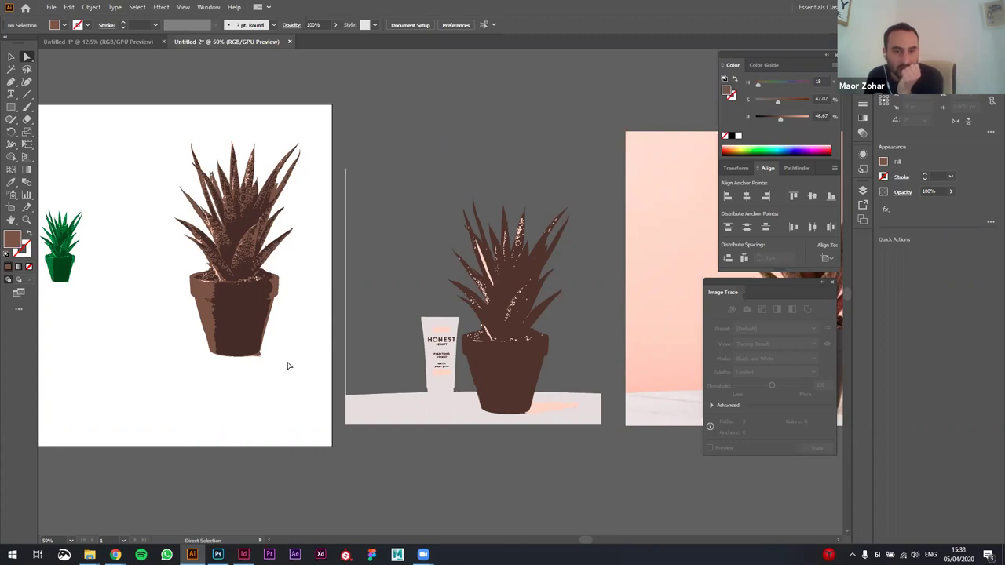
pyautogui.moveTo(252, 377); pyautogui.dragTo(415, 382)
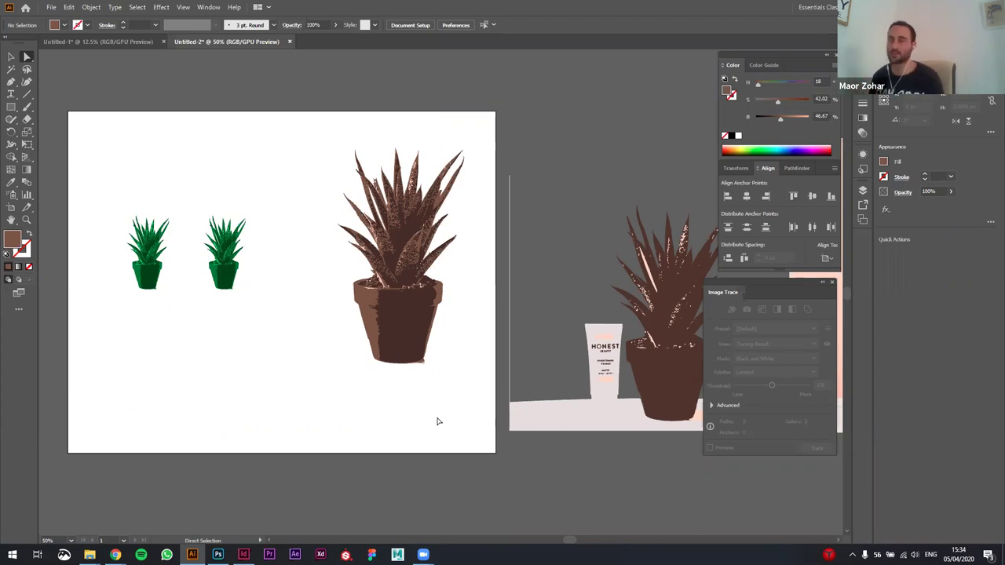
pyautogui.press('space')
pyautogui.moveTo(341, 397); pyautogui.dragTo(421, 407)
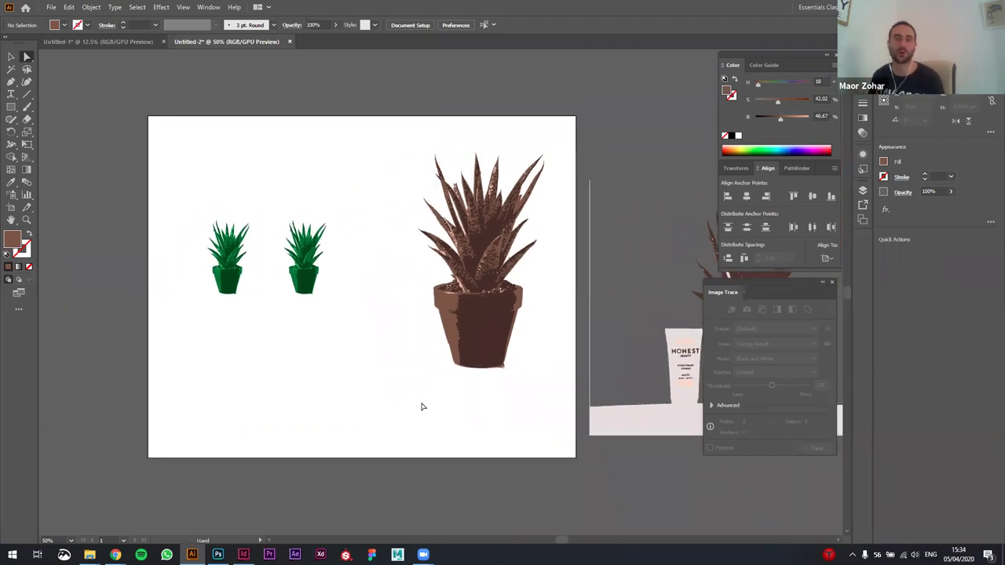